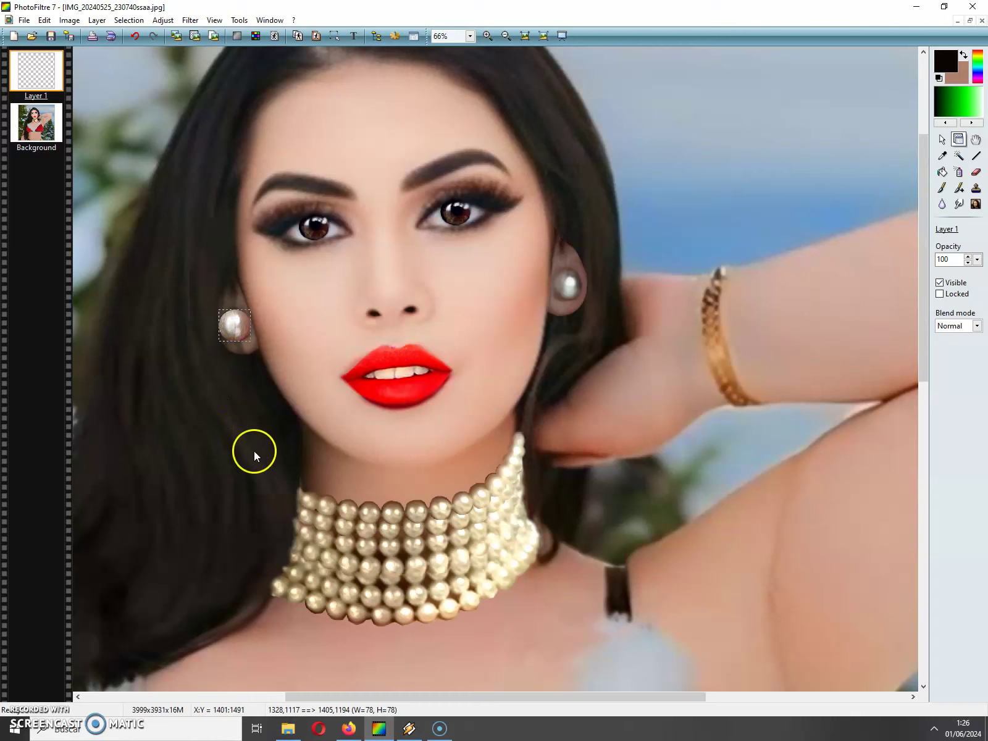
Examine the pearl earring beside the dark hair on the viewer's left side of the face up close
{"action": "left_click_drag", "start_coordinate": [424, 696], "coordinate": [379, 696]}
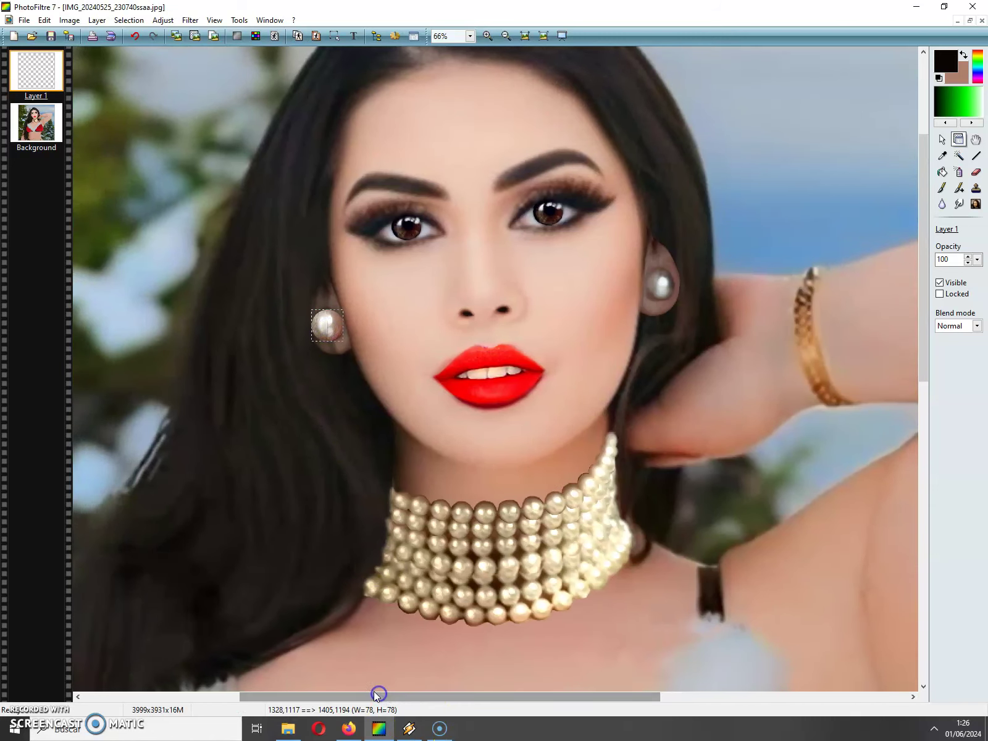
{"action": "left_click", "coordinate": [488, 36]}
{"action": "left_click", "coordinate": [488, 35]}
{"action": "left_click", "coordinate": [487, 35]}
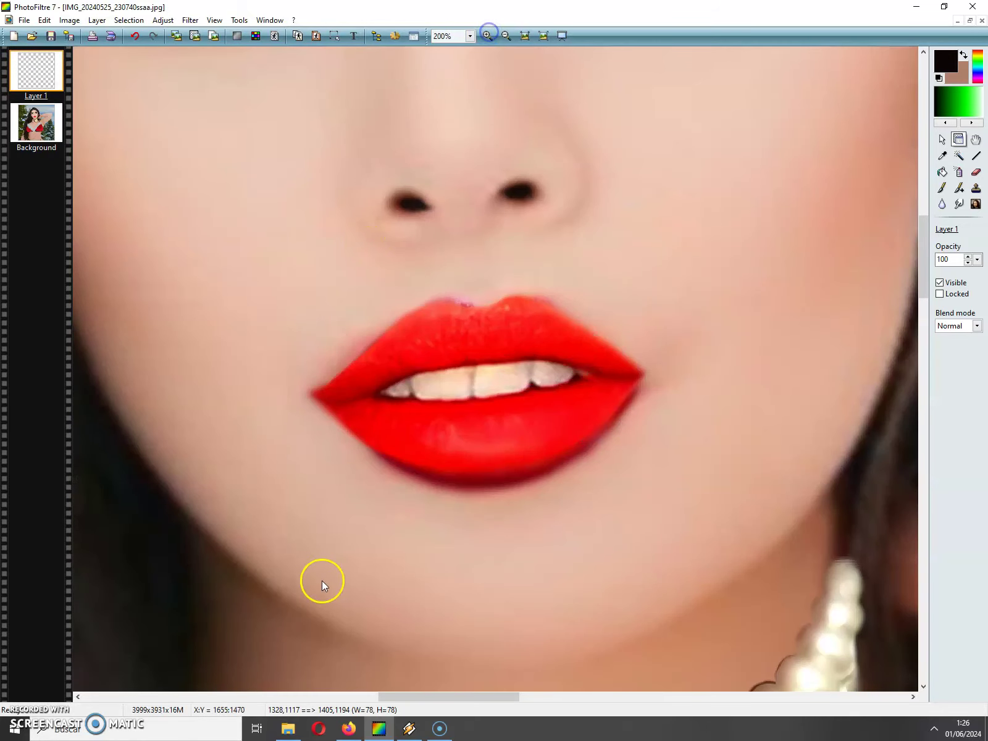
{"action": "left_click_drag", "start_coordinate": [445, 696], "coordinate": [379, 696]}
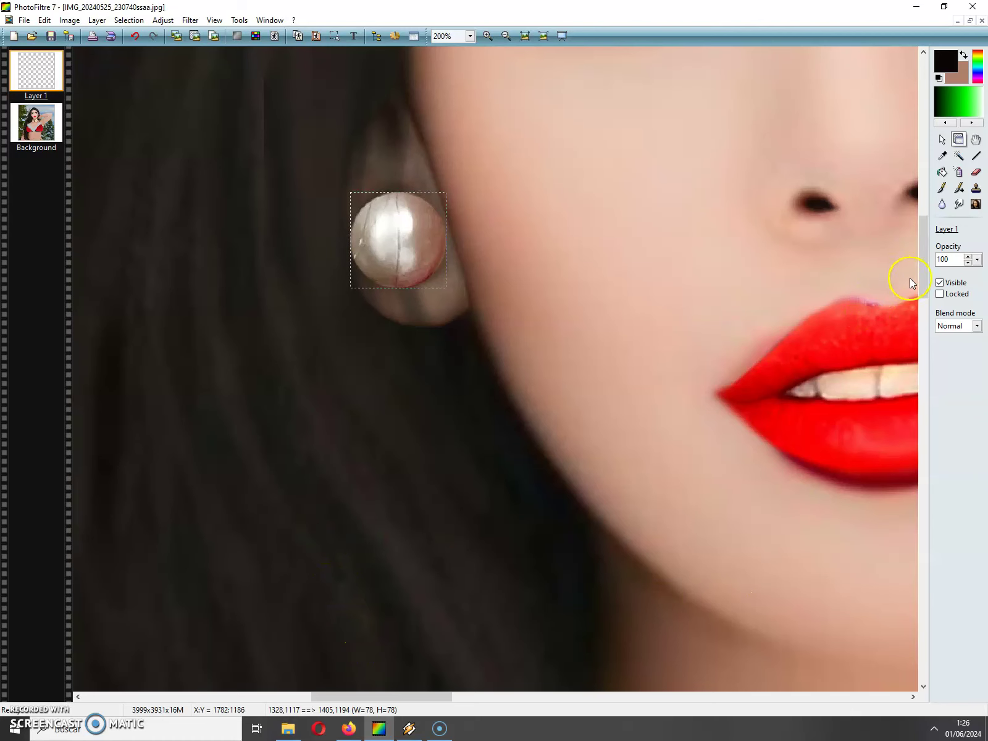
{"action": "left_click_drag", "start_coordinate": [924, 280], "coordinate": [928, 259]}
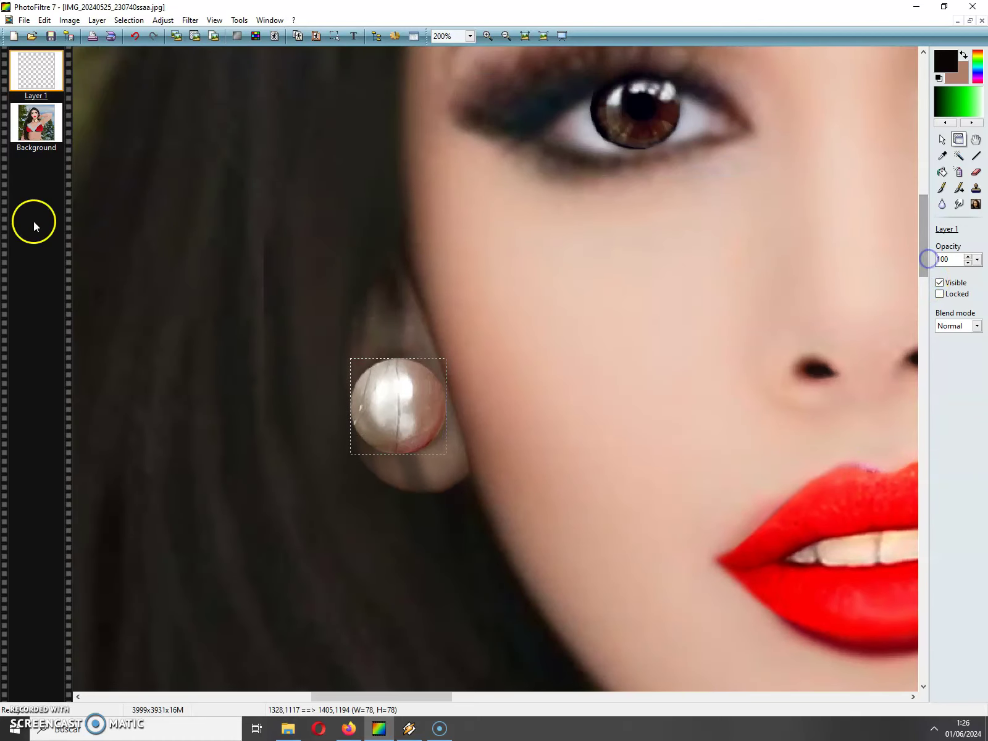
Lasso a curved hair strand about 253 by 901 px on the Background layer, beside the pearl earring on the viewer's left
{"action": "left_click", "coordinate": [56, 122]}
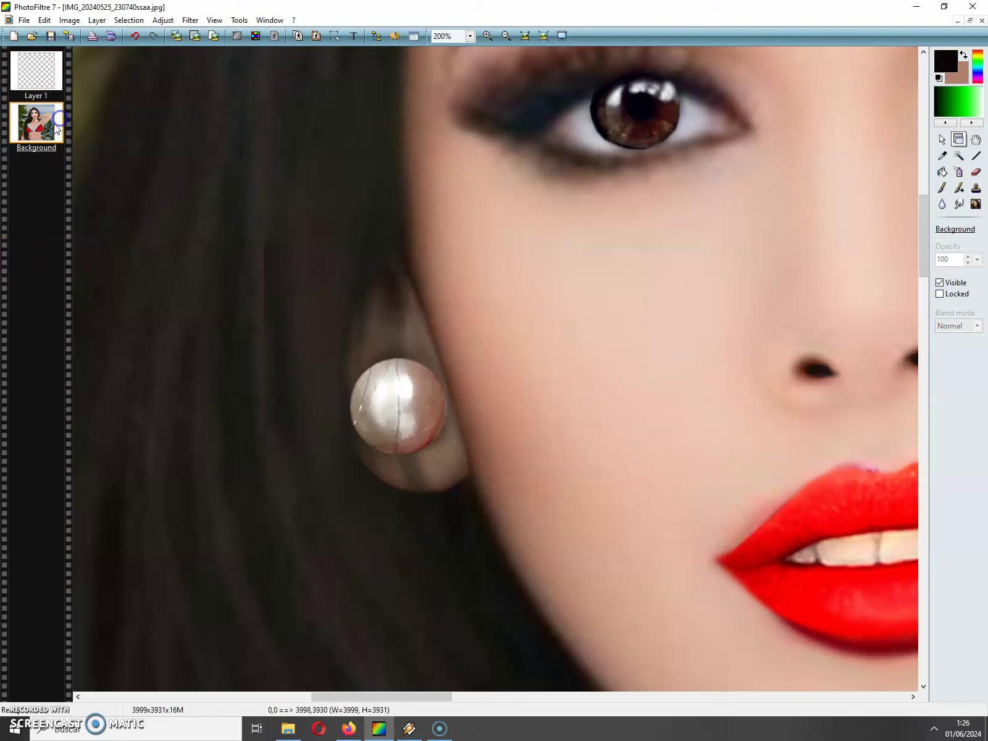
{"action": "left_click", "coordinate": [506, 36]}
{"action": "left_click", "coordinate": [507, 36]}
{"action": "left_click", "coordinate": [507, 36]}
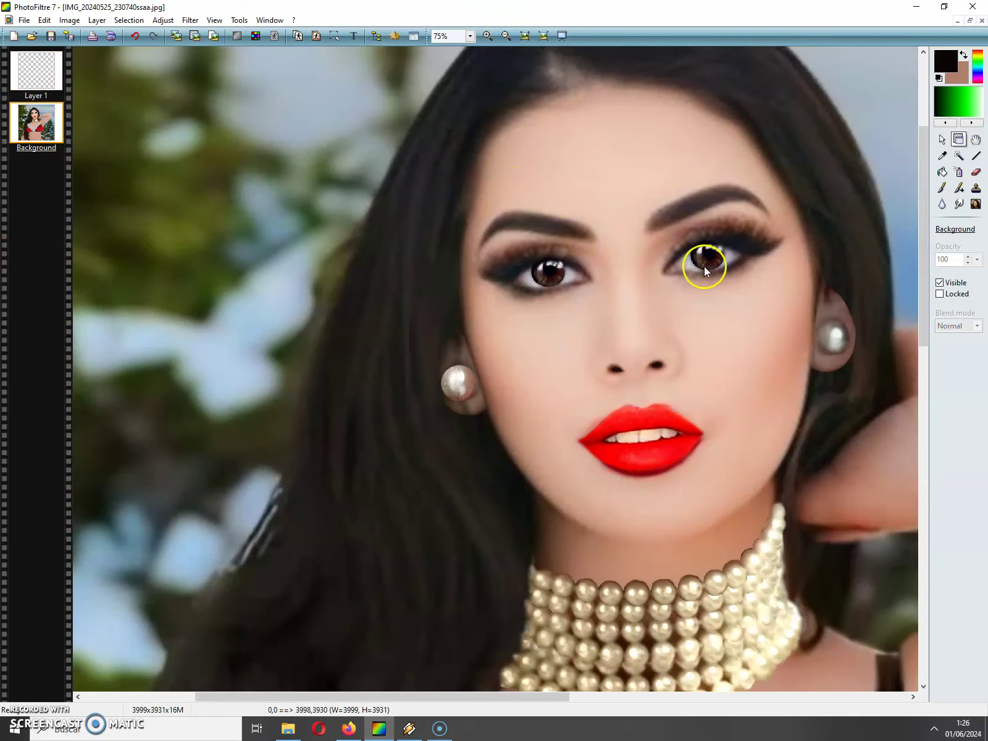
{"action": "left_click", "coordinate": [941, 139]}
{"action": "mouse_move", "coordinate": [462, 189]}
{"action": "left_mouse_down"}
{"action": "mouse_move", "coordinate": [433, 325]}
{"action": "mouse_move", "coordinate": [447, 331]}
{"action": "mouse_move", "coordinate": [439, 385]}
{"action": "mouse_move", "coordinate": [448, 387]}
{"action": "mouse_move", "coordinate": [452, 430]}
{"action": "mouse_move", "coordinate": [497, 529]}
{"action": "left_mouse_up"}
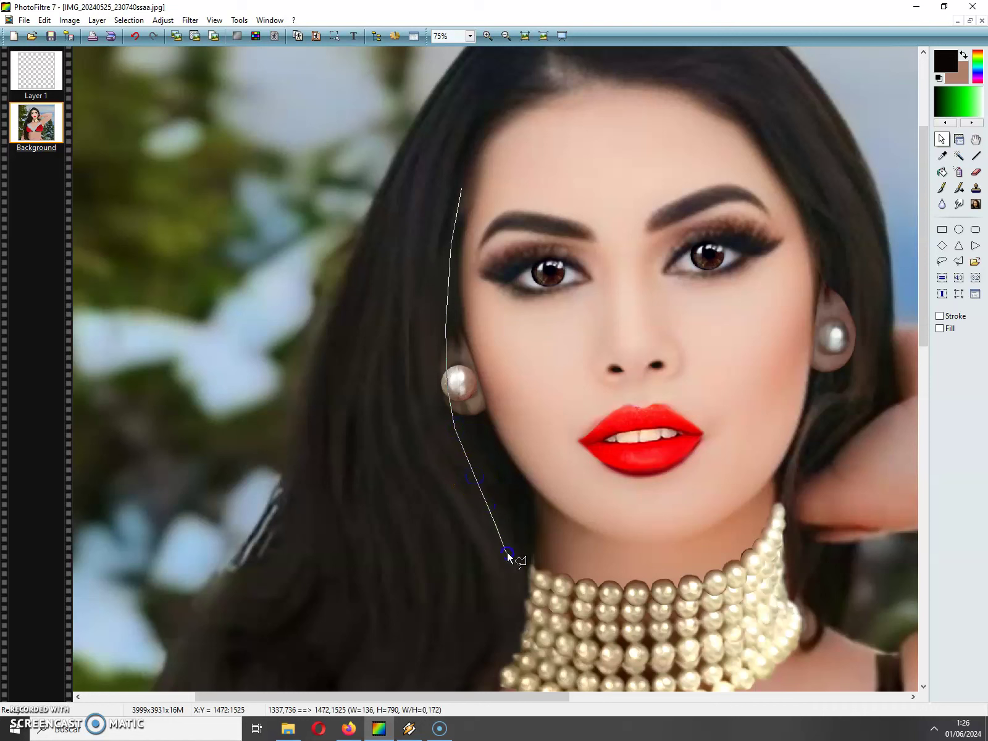
{"action": "left_click", "coordinate": [496, 538]}
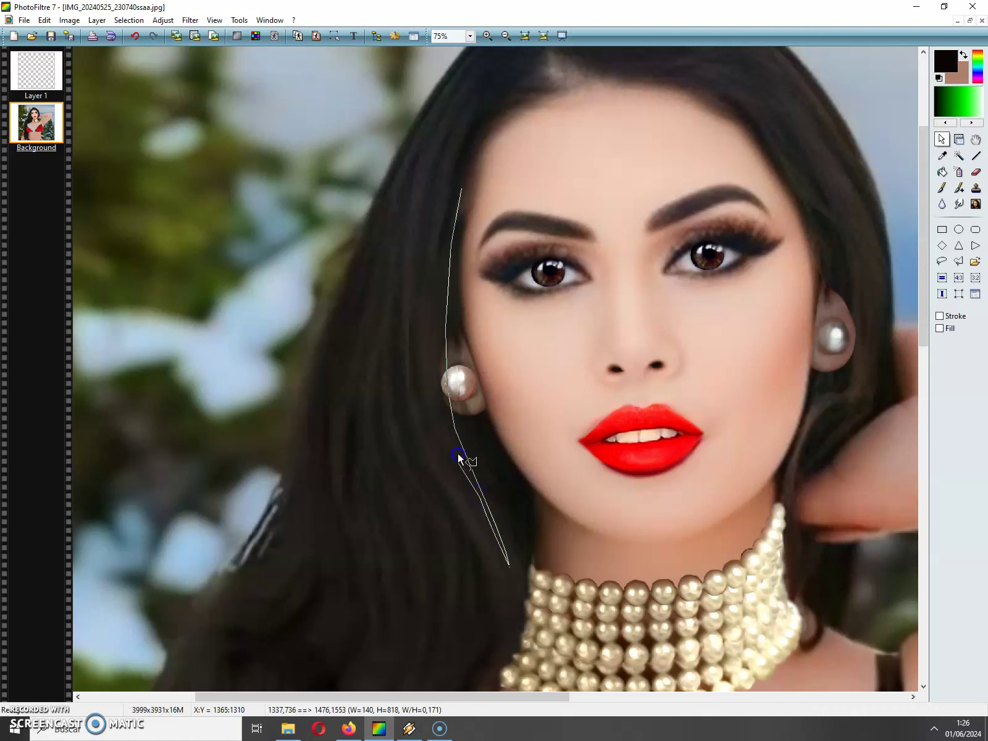
{"action": "left_click_drag", "start_coordinate": [479, 510], "coordinate": [512, 591]}
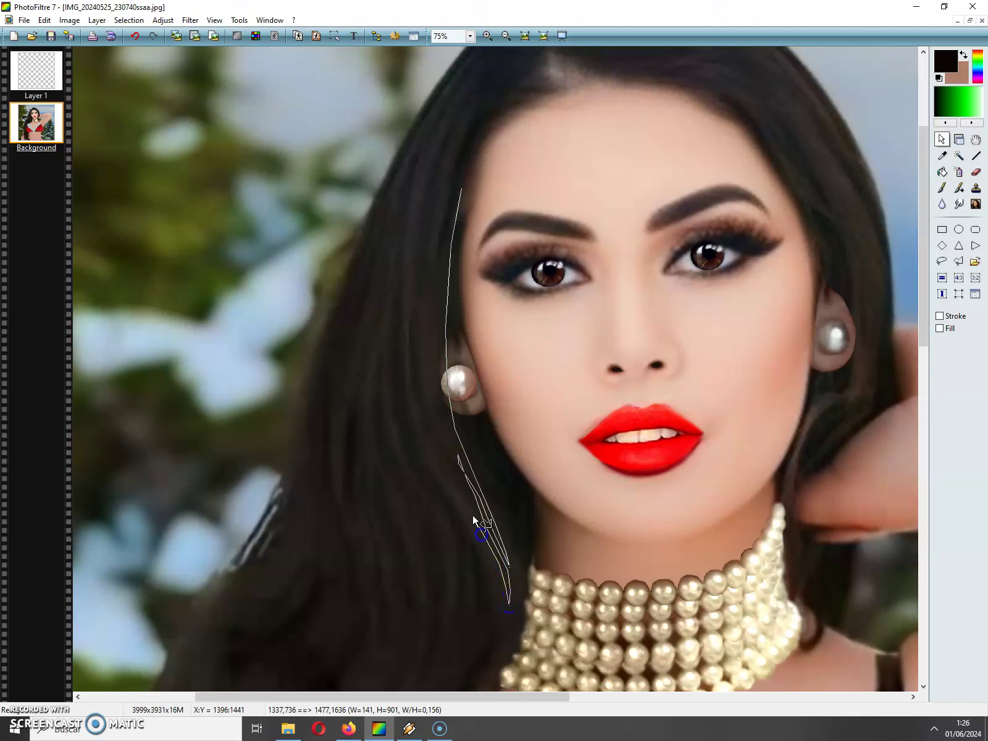
{"action": "mouse_move", "coordinate": [412, 424]}
{"action": "left_mouse_down"}
{"action": "mouse_move", "coordinate": [395, 362]}
{"action": "mouse_move", "coordinate": [396, 310]}
{"action": "left_mouse_up"}
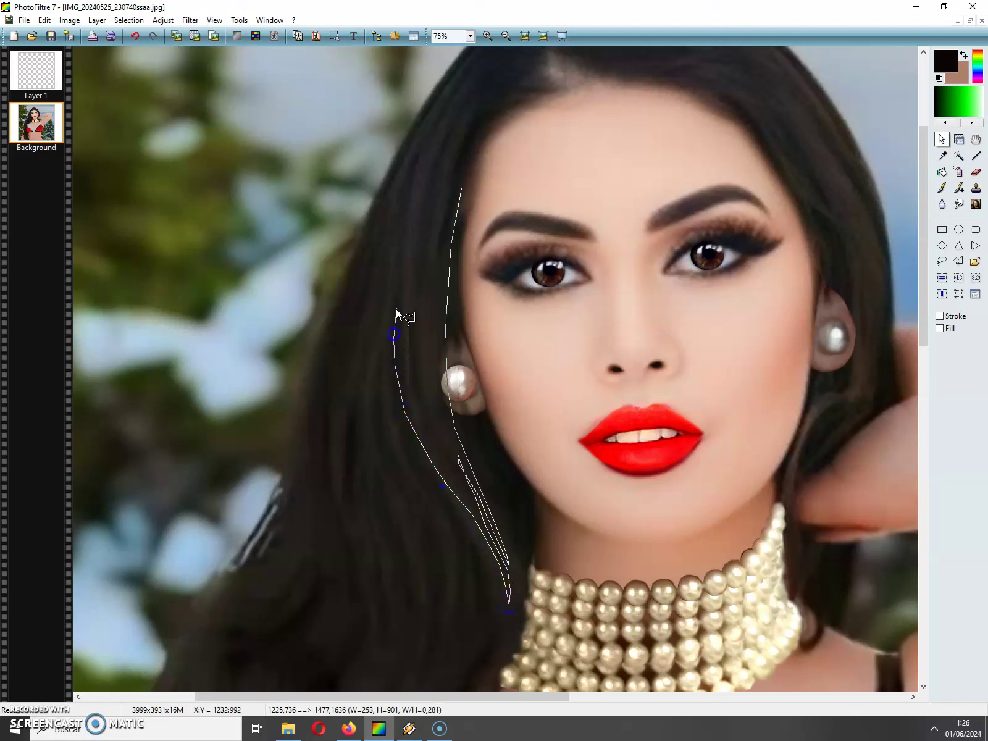
{"action": "left_click_drag", "start_coordinate": [442, 220], "coordinate": [456, 187]}
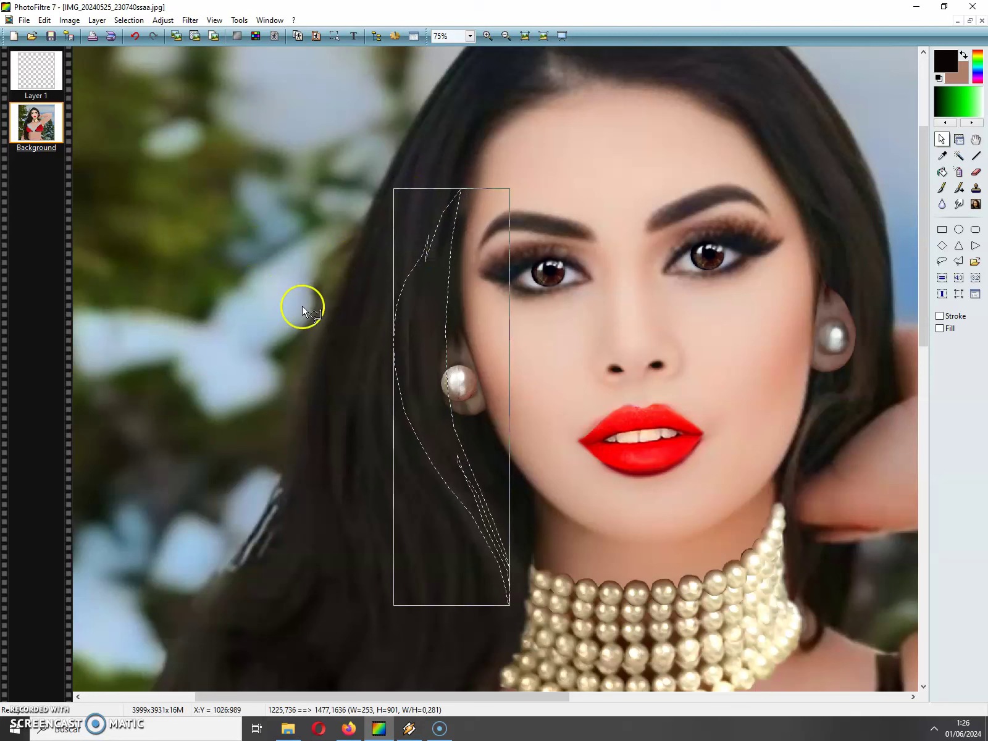
{"action": "left_click_drag", "start_coordinate": [428, 341], "coordinate": [414, 347]}
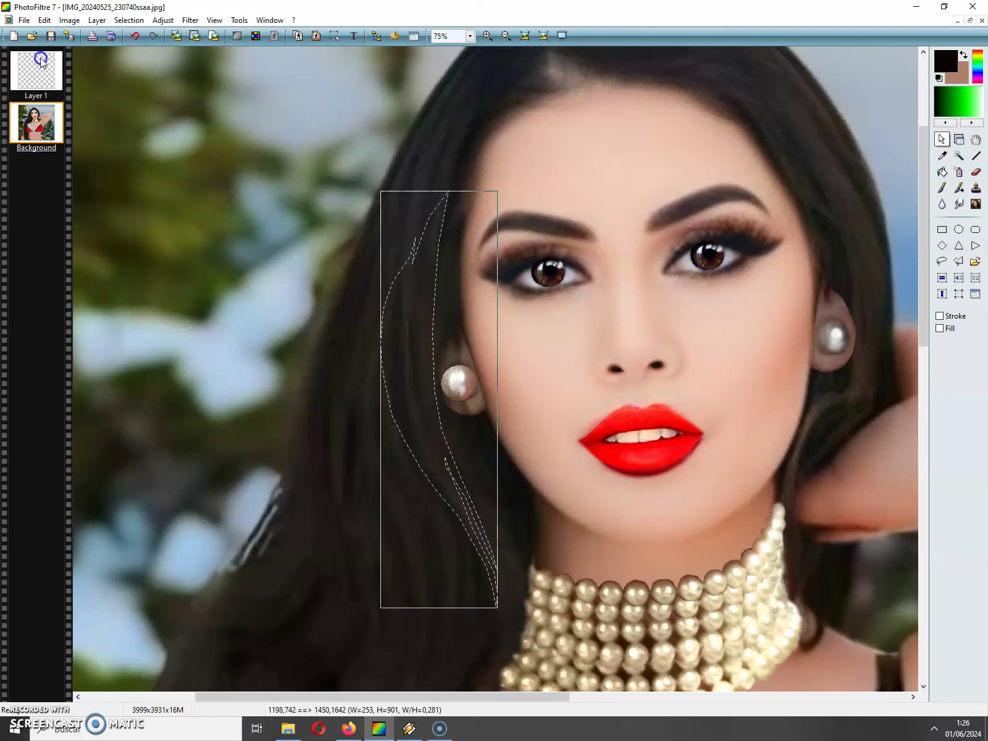
Copy the selected hair strand, paste it as a new layer and move it so it partly covers the pearl earring
{"action": "left_click", "coordinate": [44, 20]}
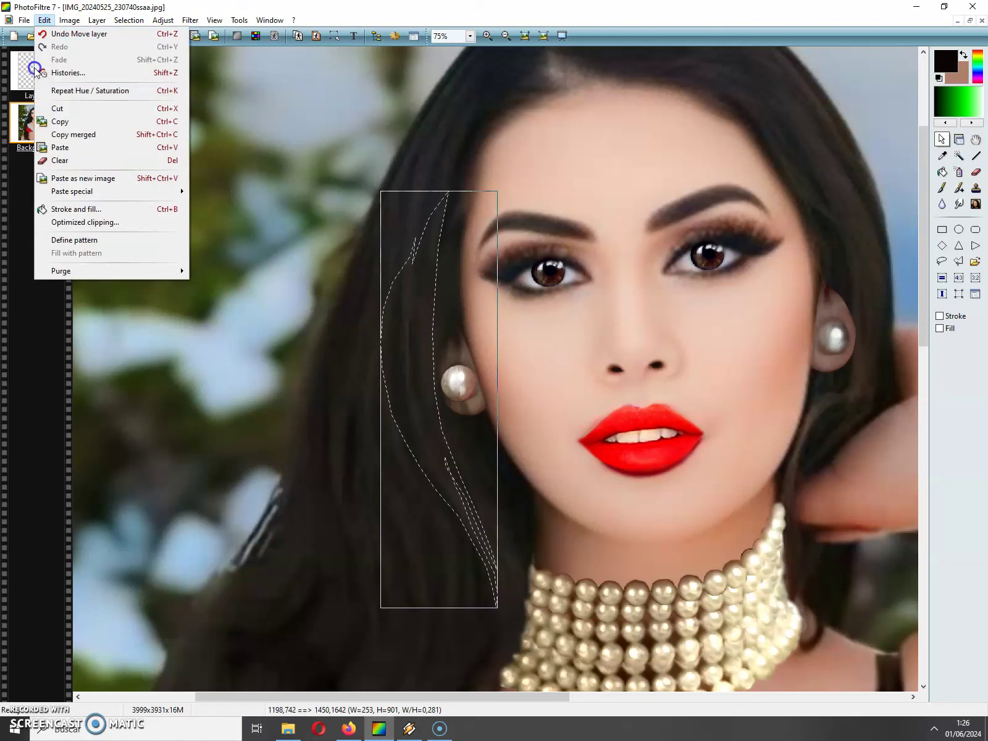
{"action": "left_click", "coordinate": [65, 122]}
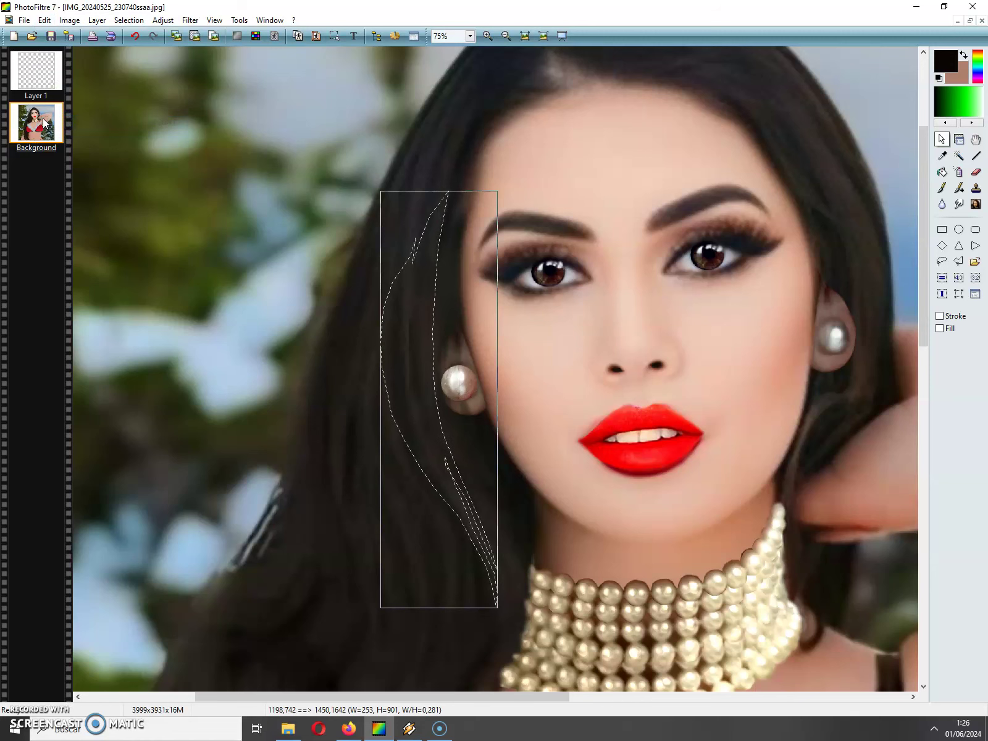
{"action": "left_click", "coordinate": [44, 20]}
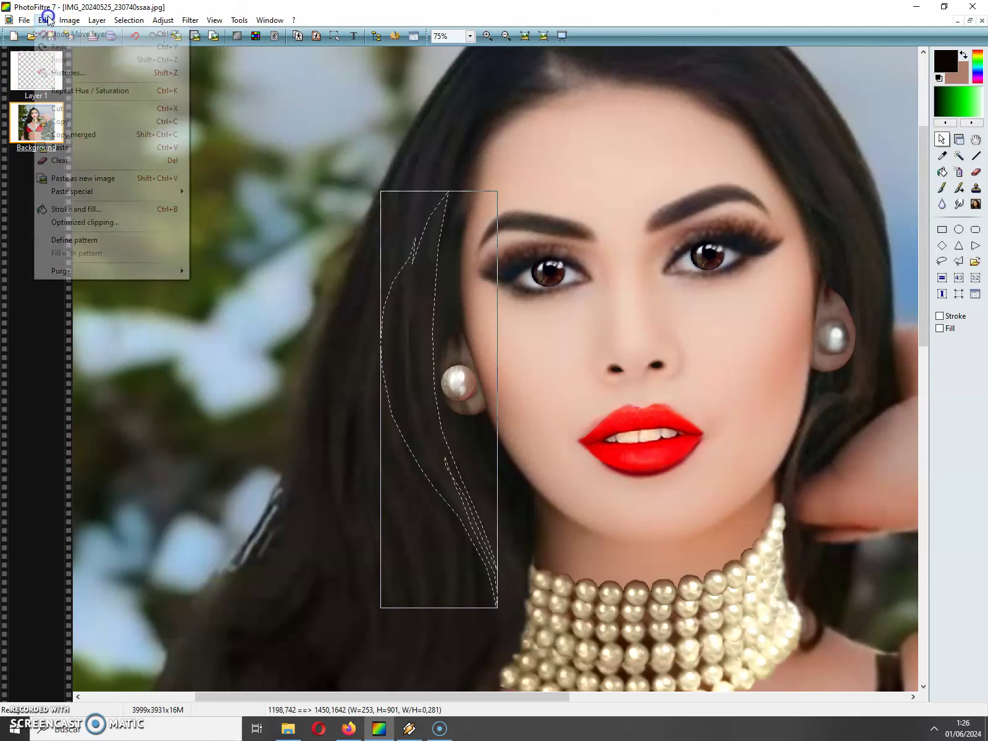
{"action": "left_click", "coordinate": [62, 148]}
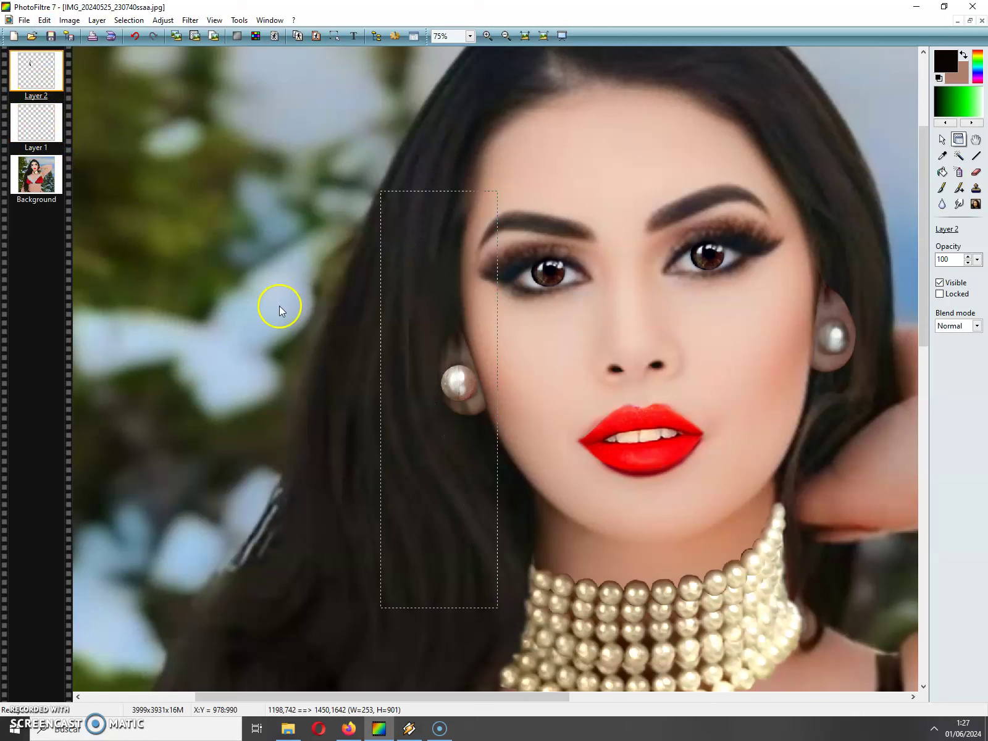
{"action": "left_click_drag", "start_coordinate": [410, 369], "coordinate": [431, 354]}
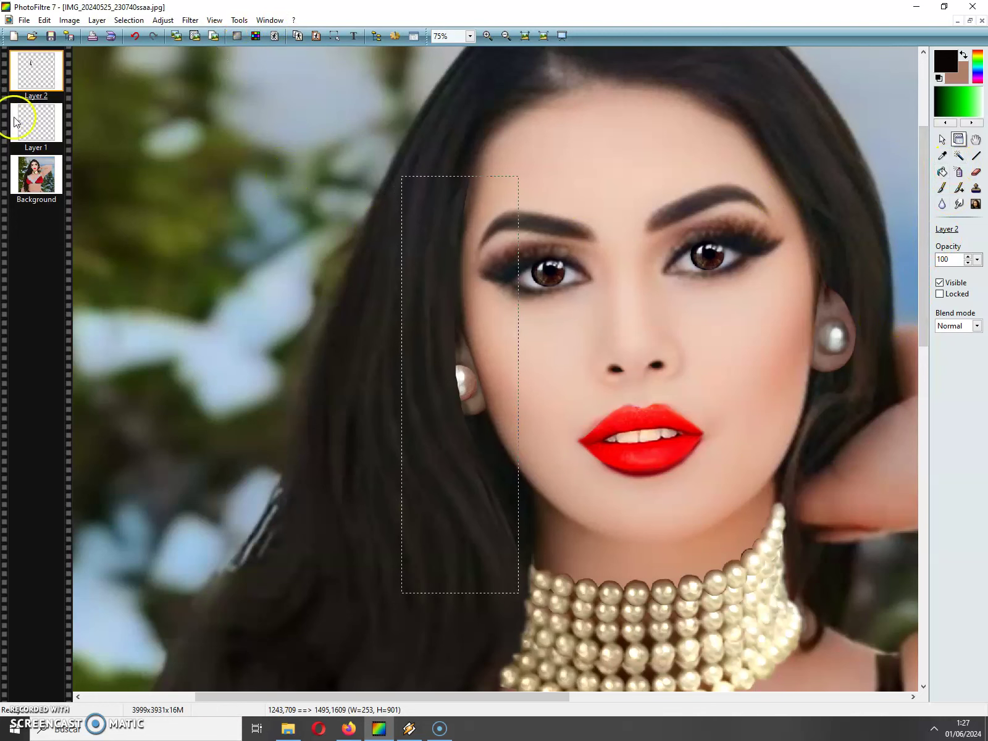
Lasso a narrow strip about 69 by 331 px of the pasted hair over the earring, clear it and hide the selection
{"action": "left_click", "coordinate": [151, 23]}
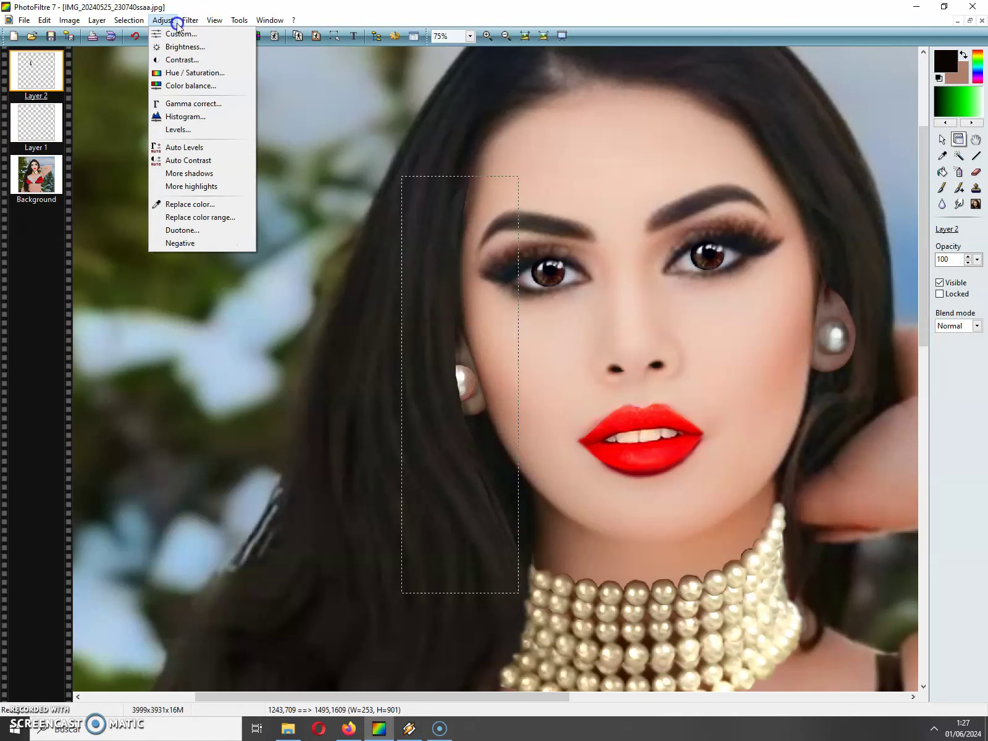
{"action": "left_click", "coordinate": [174, 7]}
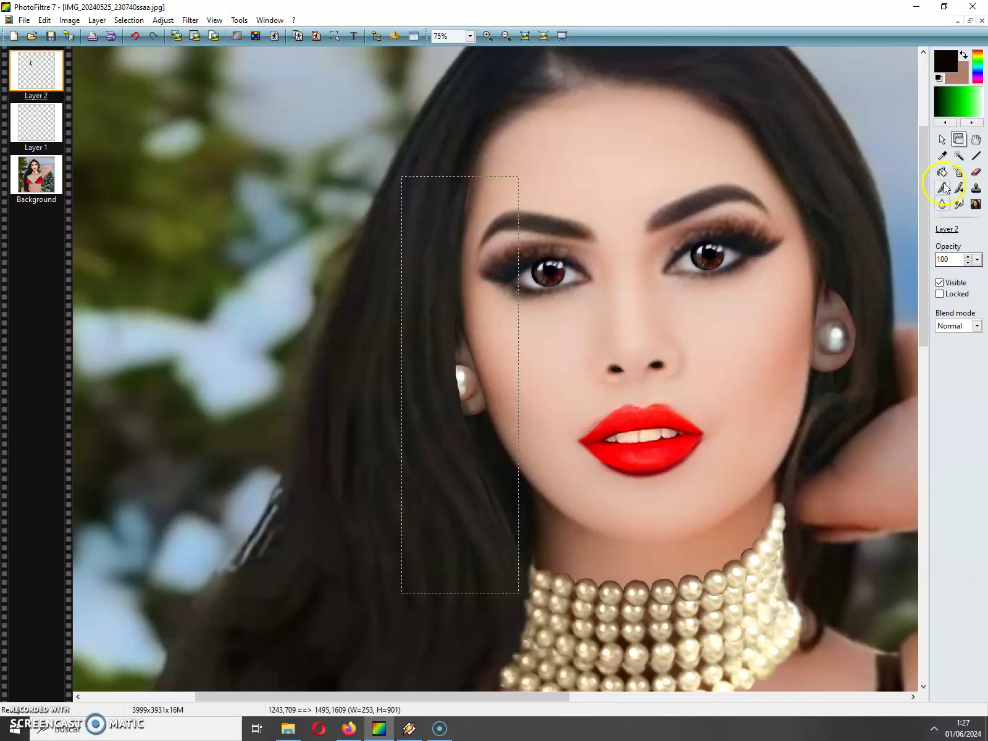
{"action": "left_click", "coordinate": [942, 139]}
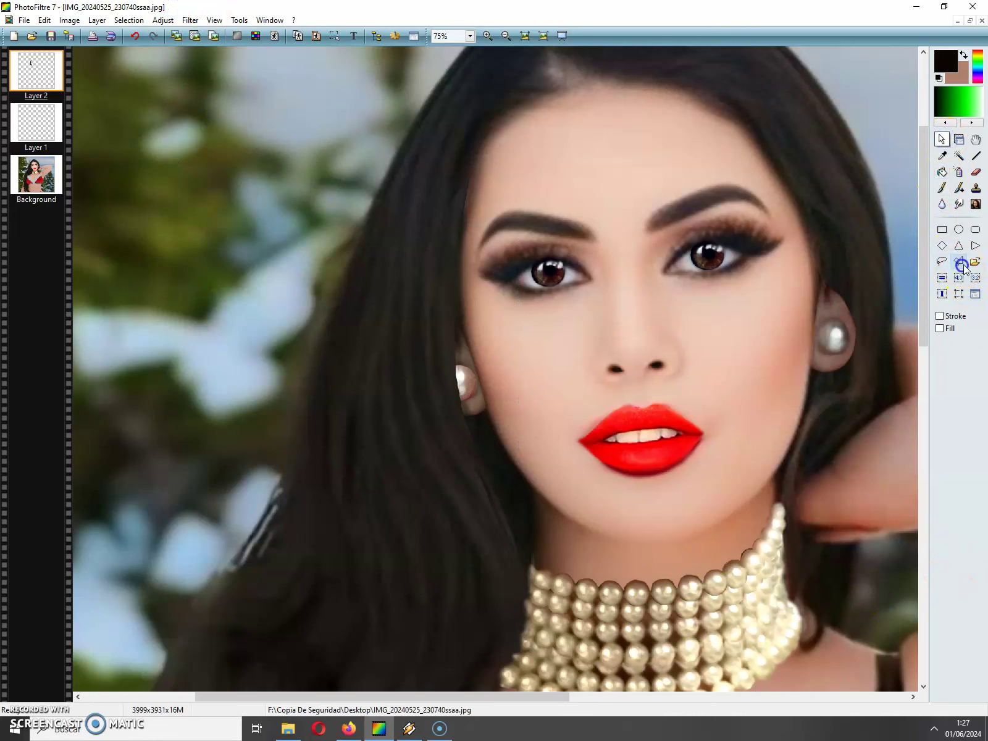
{"action": "left_click_drag", "start_coordinate": [450, 310], "coordinate": [451, 327]}
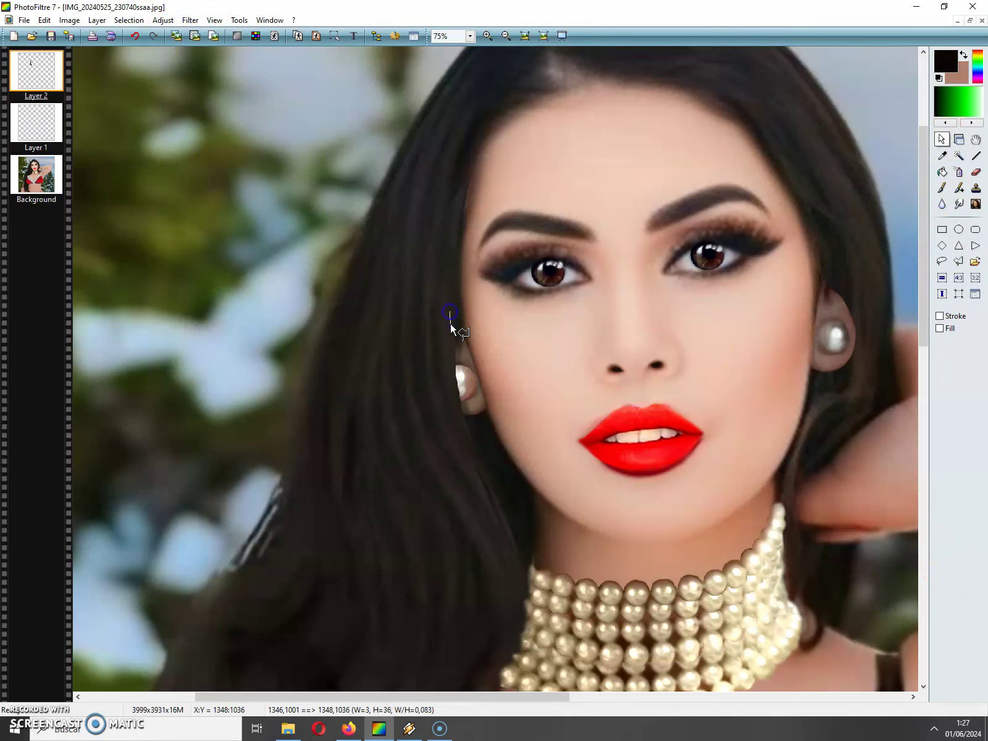
{"action": "left_click_drag", "start_coordinate": [451, 373], "coordinate": [457, 405]}
{"action": "mouse_move", "coordinate": [474, 462]}
{"action": "left_mouse_down"}
{"action": "mouse_move", "coordinate": [481, 467]}
{"action": "mouse_move", "coordinate": [451, 400]}
{"action": "left_mouse_up"}
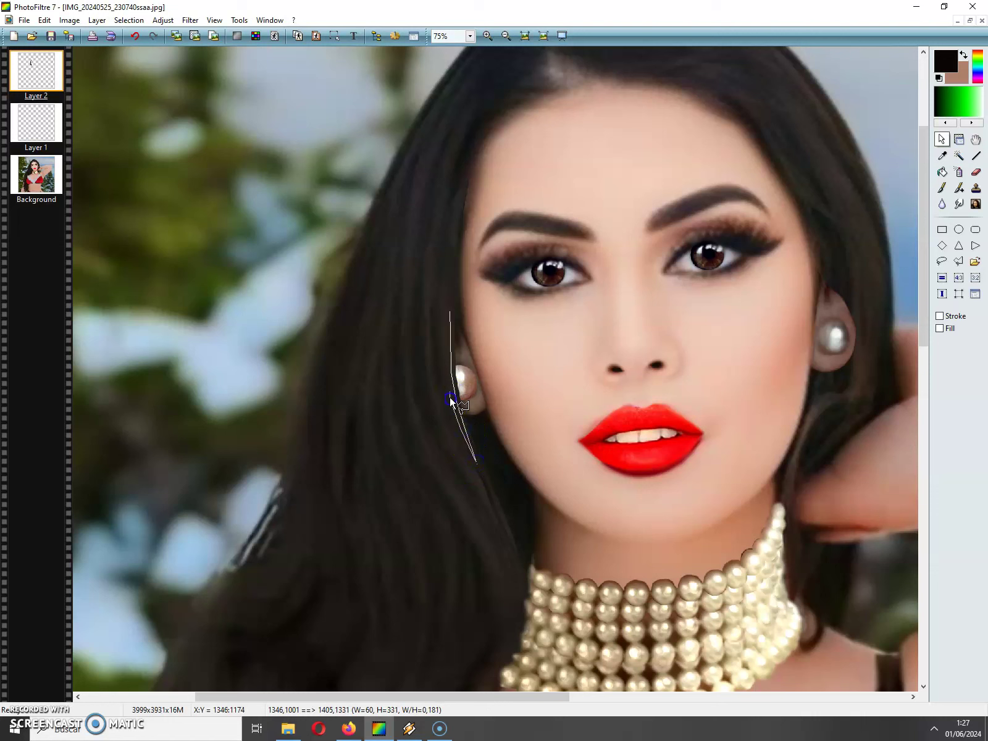
{"action": "left_click_drag", "start_coordinate": [446, 334], "coordinate": [447, 336]}
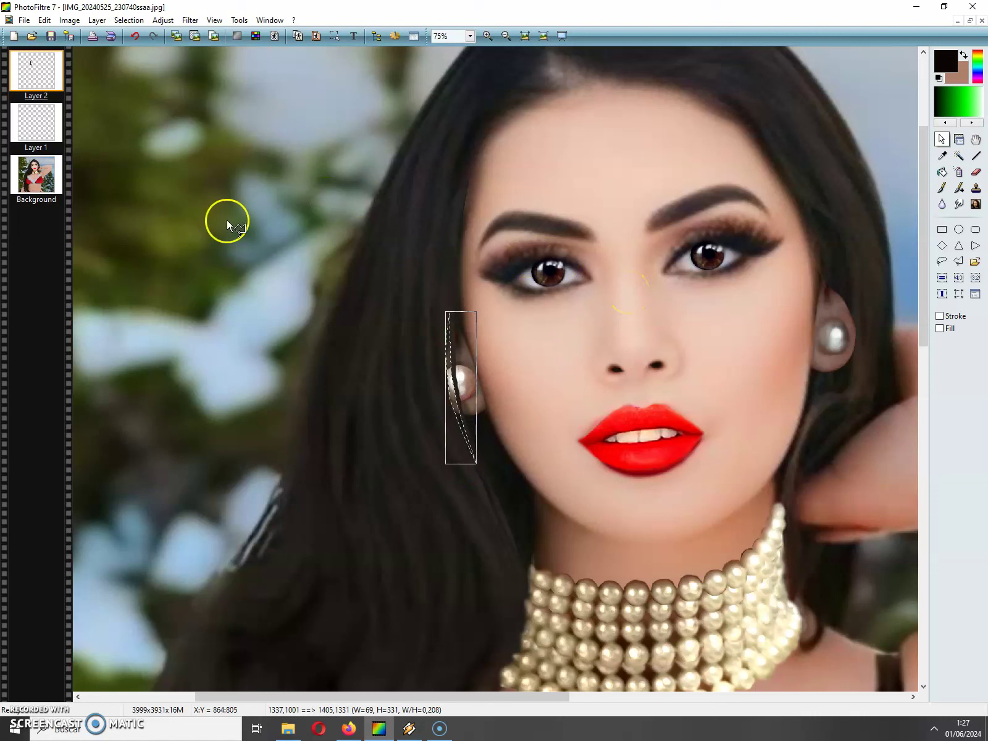
{"action": "left_click", "coordinate": [132, 20]}
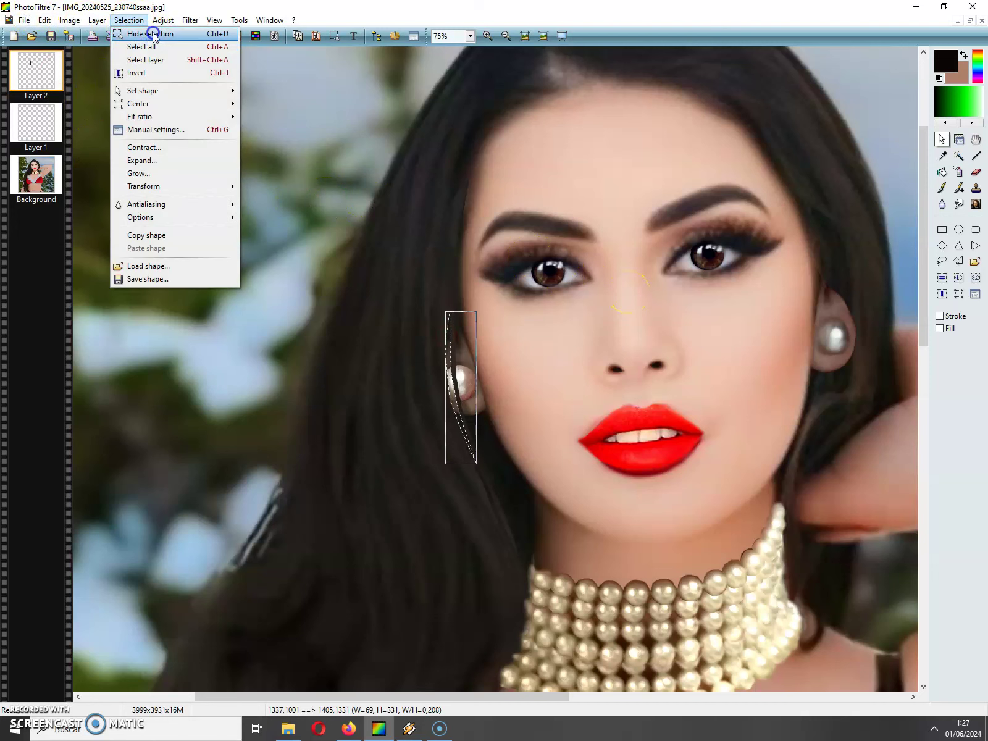
{"action": "left_click", "coordinate": [143, 34]}
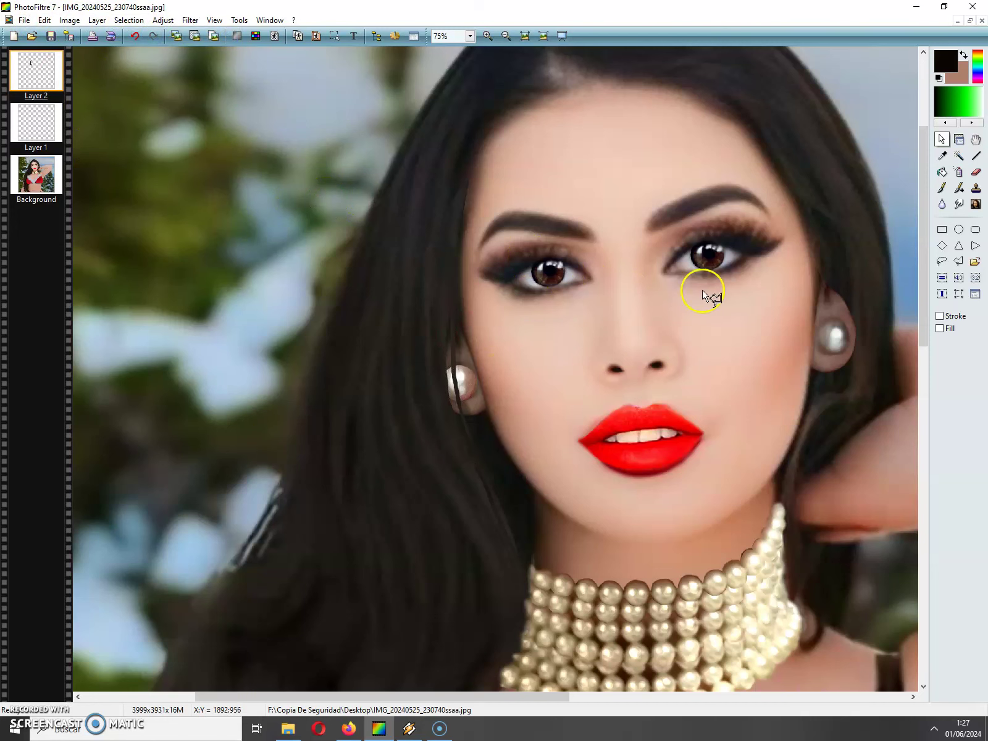
Apply the Blur more filter with a 6-pixel radius to the hair strand on Layer 2
{"action": "left_click", "coordinate": [959, 140]}
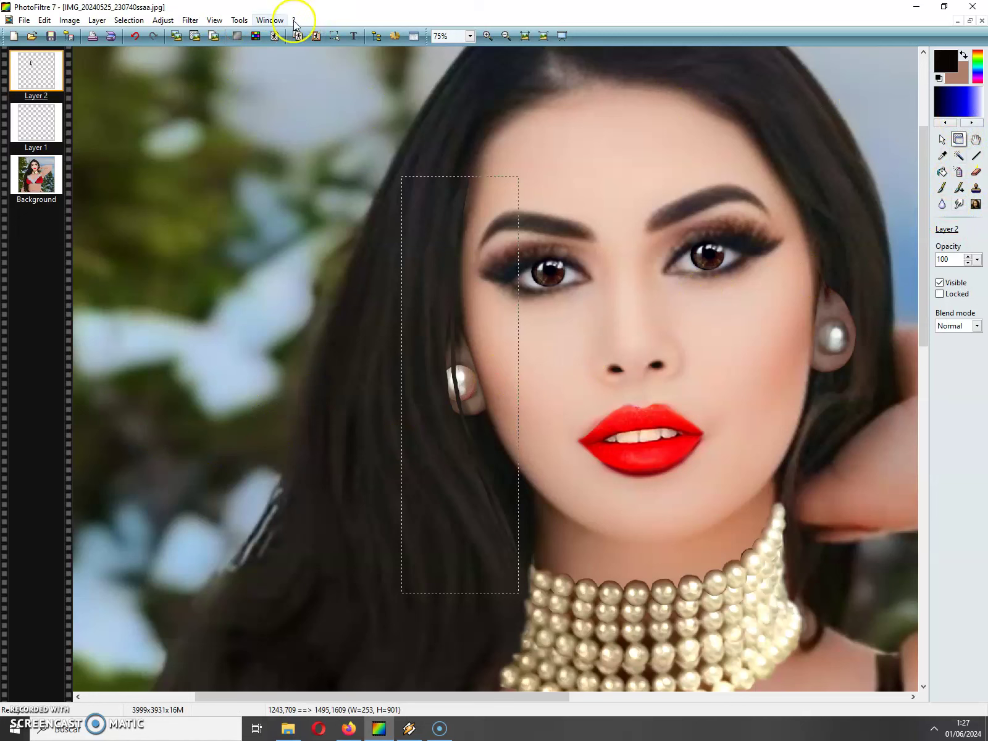
{"action": "left_click", "coordinate": [198, 26]}
{"action": "mouse_move", "coordinate": [230, 47]}
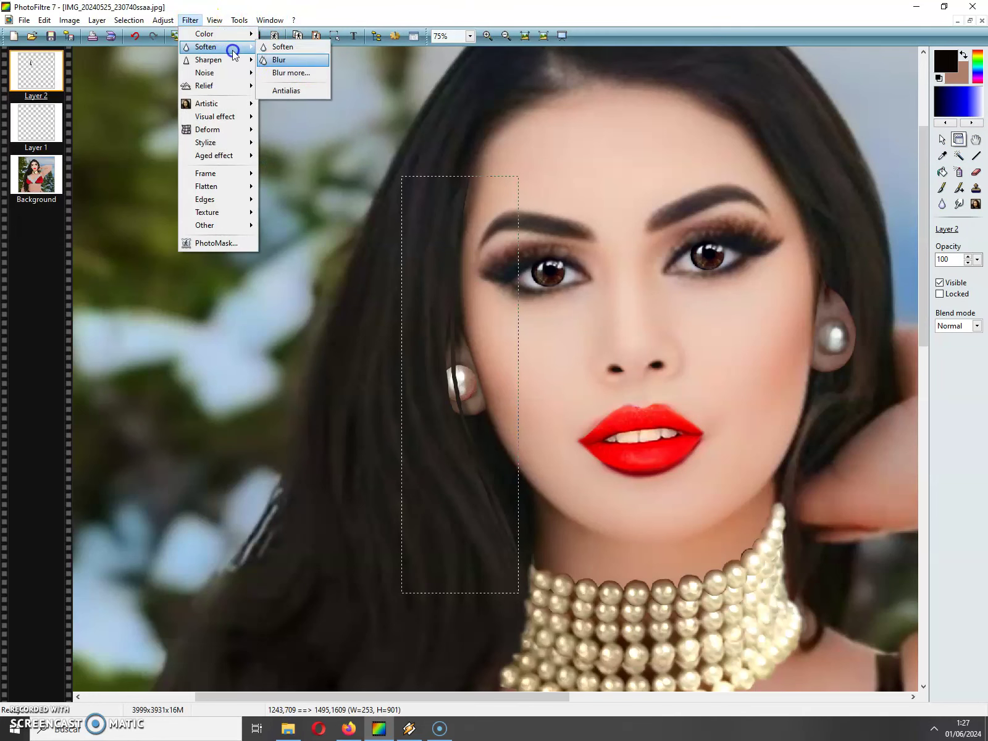
{"action": "left_click", "coordinate": [319, 73]}
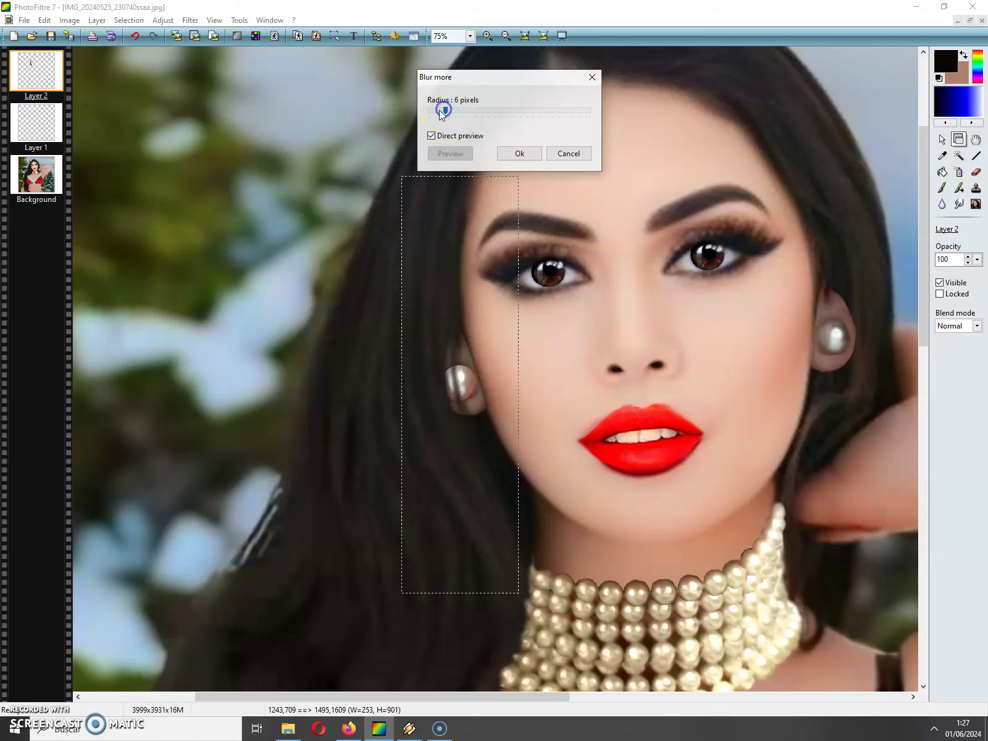
{"action": "left_click", "coordinate": [503, 160]}
Set the opacity of the pearl earring's layer, Layer 1, to 75
{"action": "left_click", "coordinate": [45, 137]}
{"action": "left_click", "coordinate": [133, 20]}
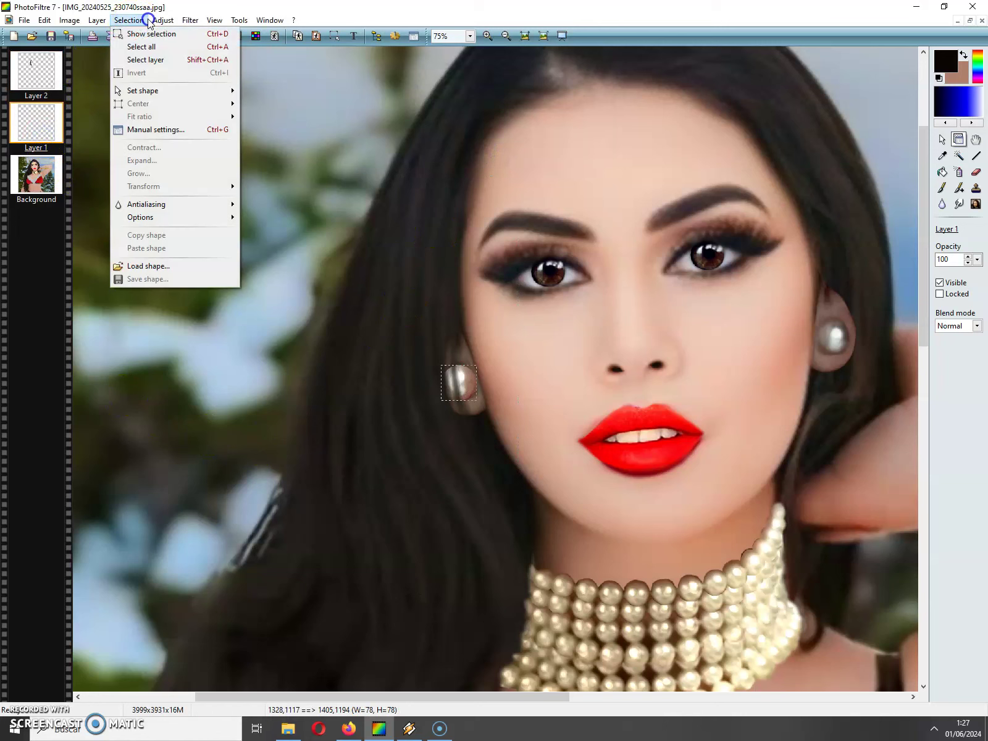
{"action": "mouse_move", "coordinate": [156, 23]}
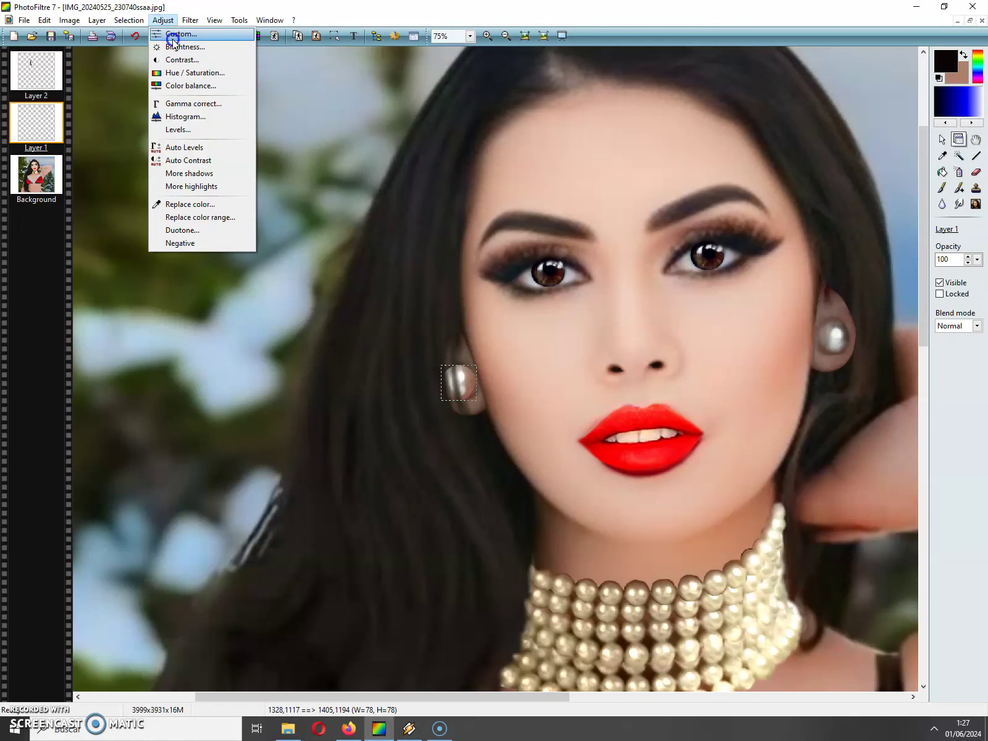
{"action": "left_click", "coordinate": [165, 6]}
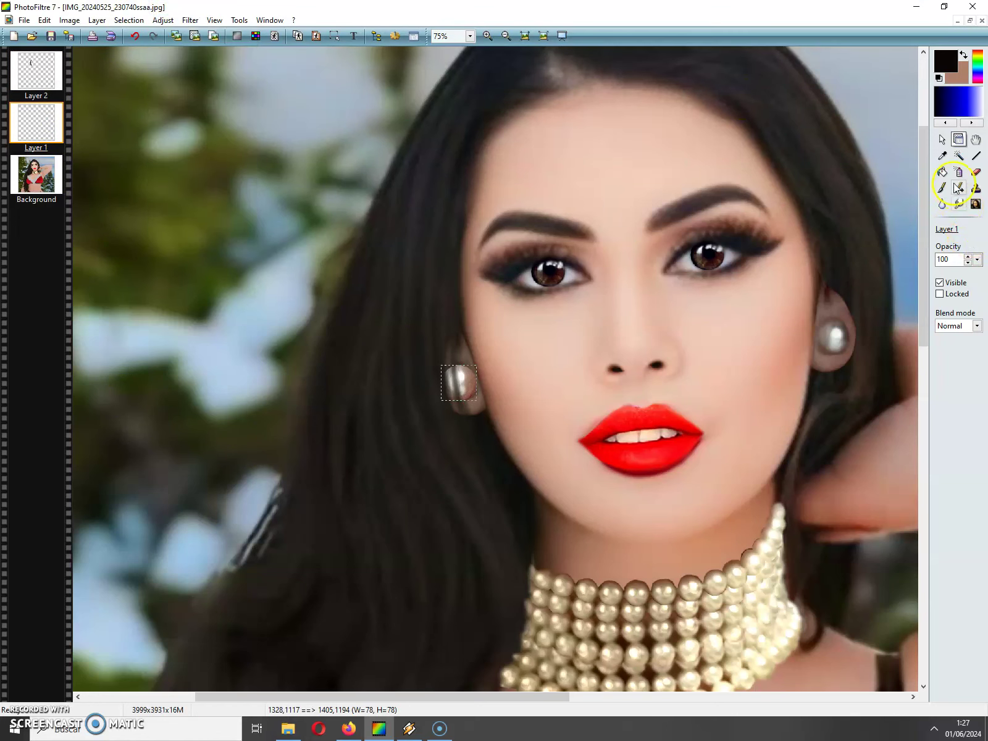
{"action": "left_click", "coordinate": [978, 260]}
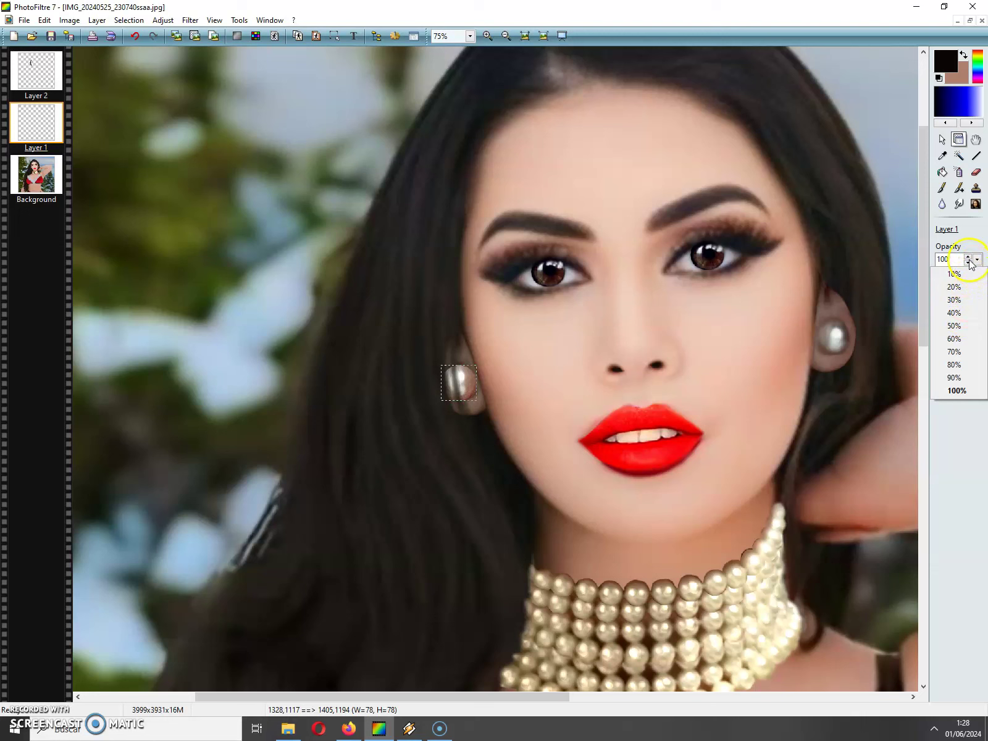
{"action": "left_click", "coordinate": [958, 139]}
{"action": "left_click", "coordinate": [964, 258]}
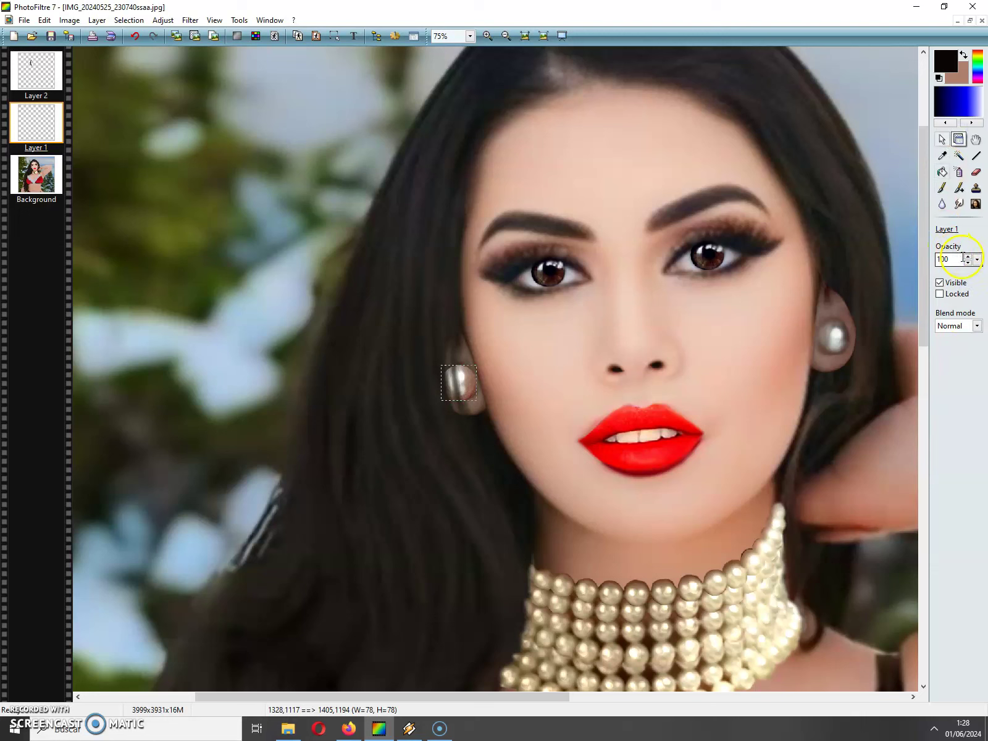
{"action": "left_click", "coordinate": [976, 261]}
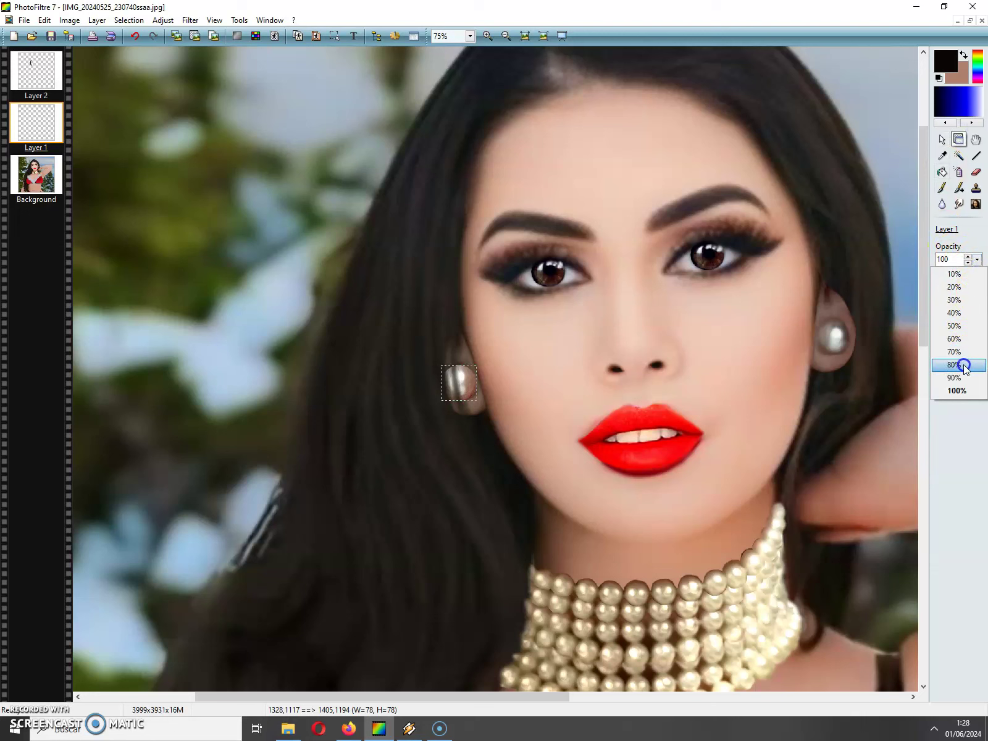
{"action": "left_click", "coordinate": [954, 365]}
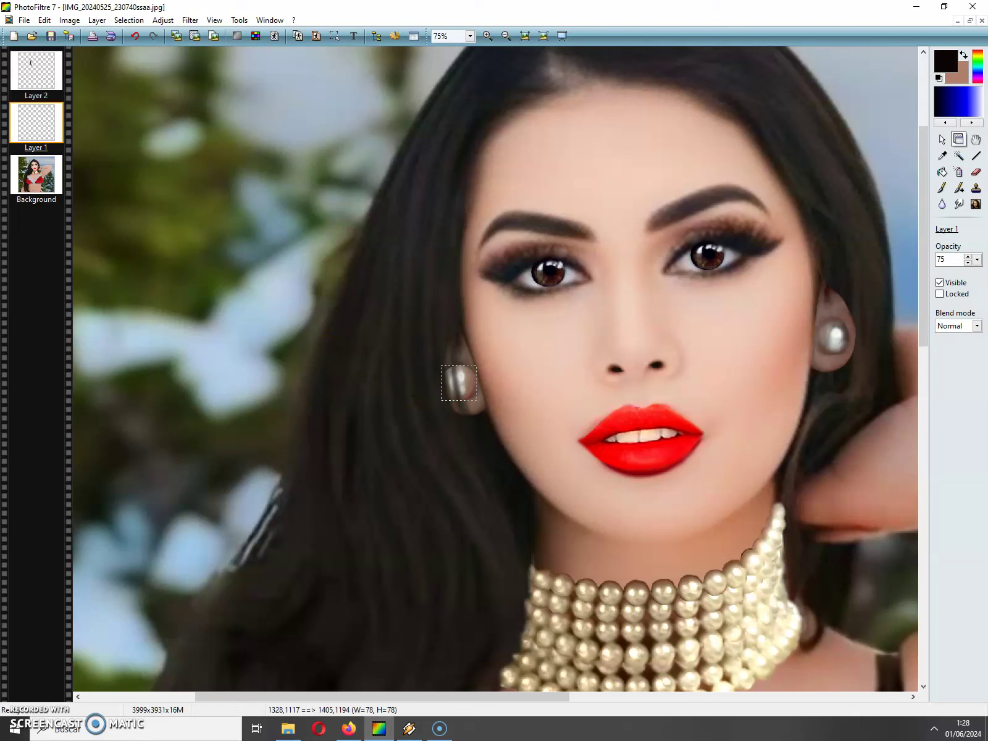
Hide the selection outline over the pearl earring on the hair side
{"action": "left_click", "coordinate": [127, 21]}
{"action": "left_click", "coordinate": [137, 35]}
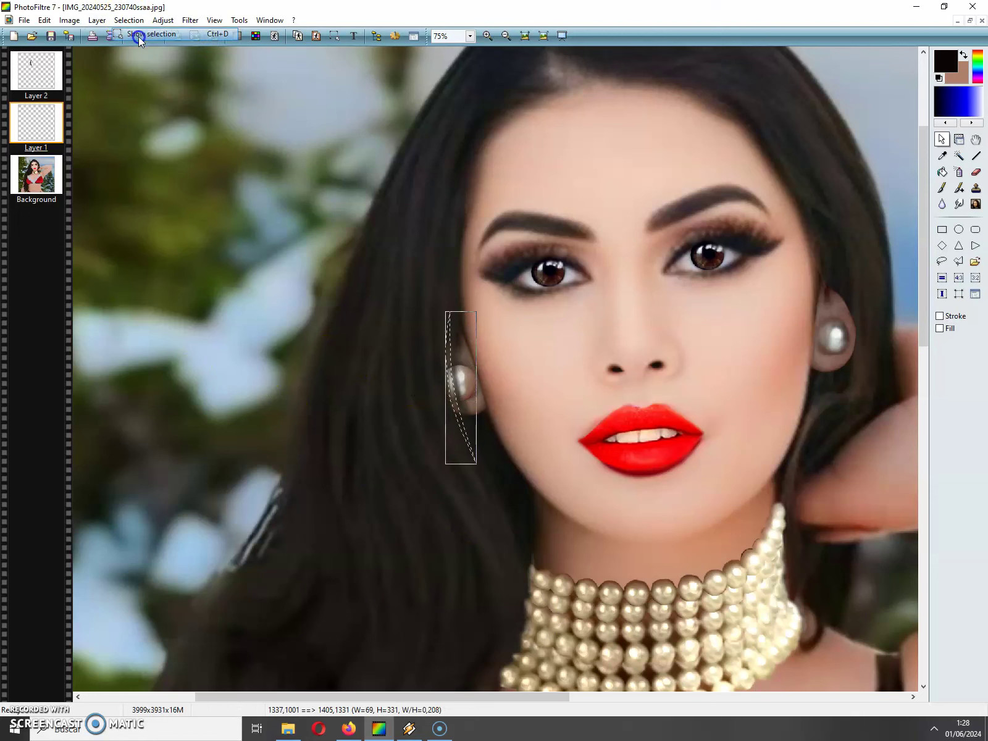
{"action": "left_click", "coordinate": [488, 35]}
{"action": "left_click", "coordinate": [487, 36]}
{"action": "left_click", "coordinate": [487, 36]}
{"action": "left_click", "coordinate": [488, 36]}
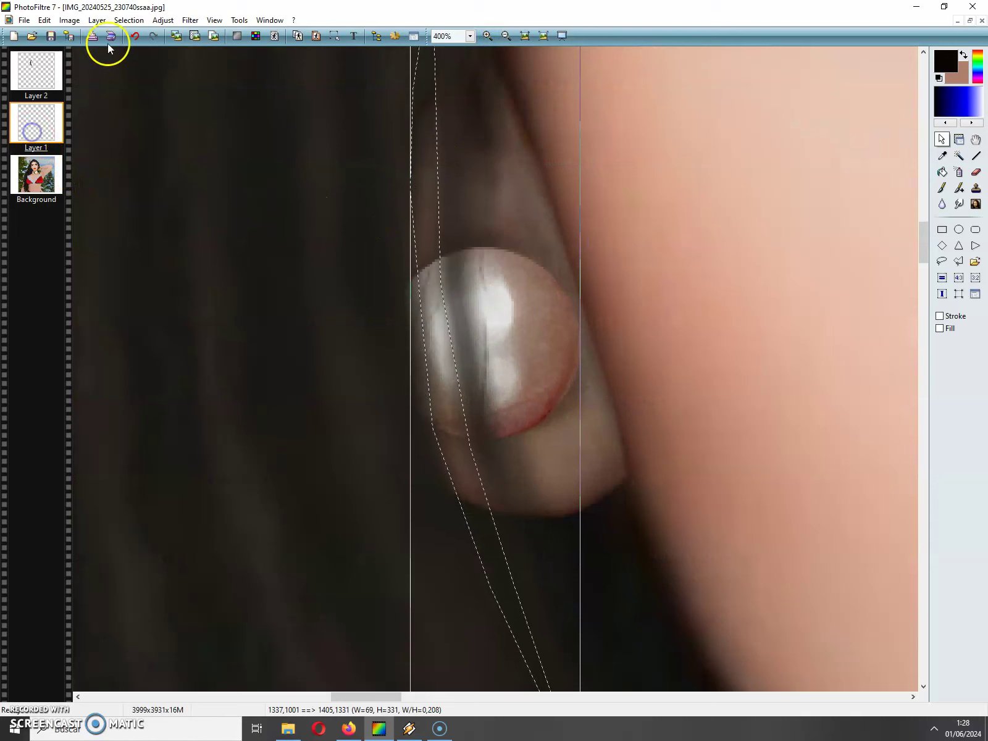
{"action": "left_click", "coordinate": [129, 20]}
{"action": "left_click", "coordinate": [140, 35]}
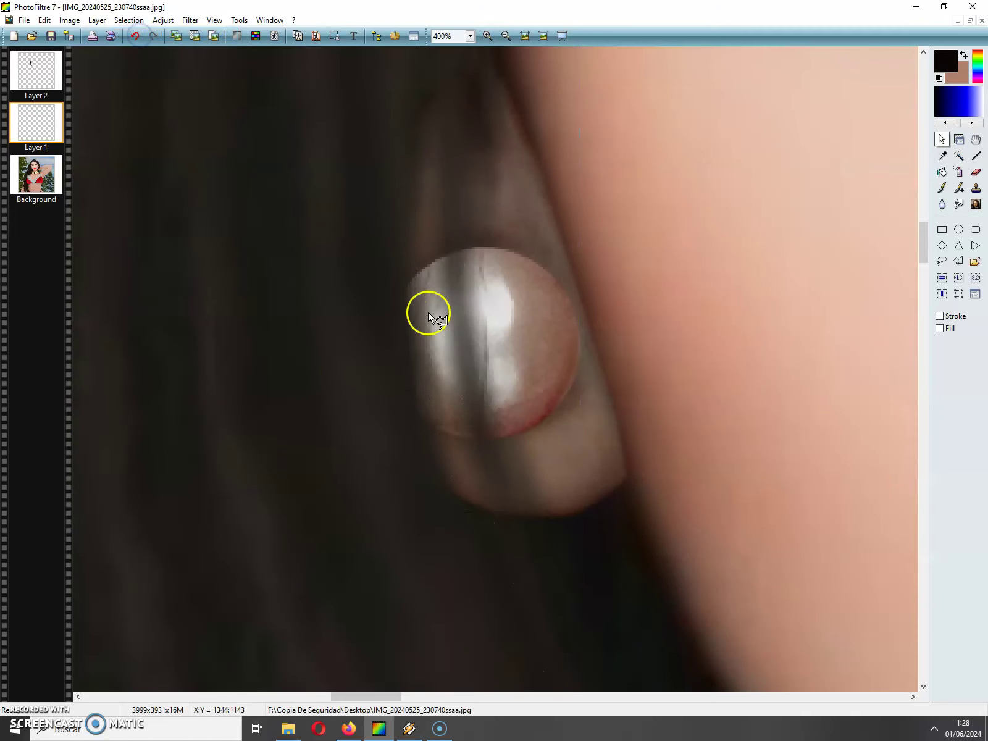
Choose the Paintbrush and set the foreground colour to white (255, 255, 255)
{"action": "left_click", "coordinate": [975, 188]}
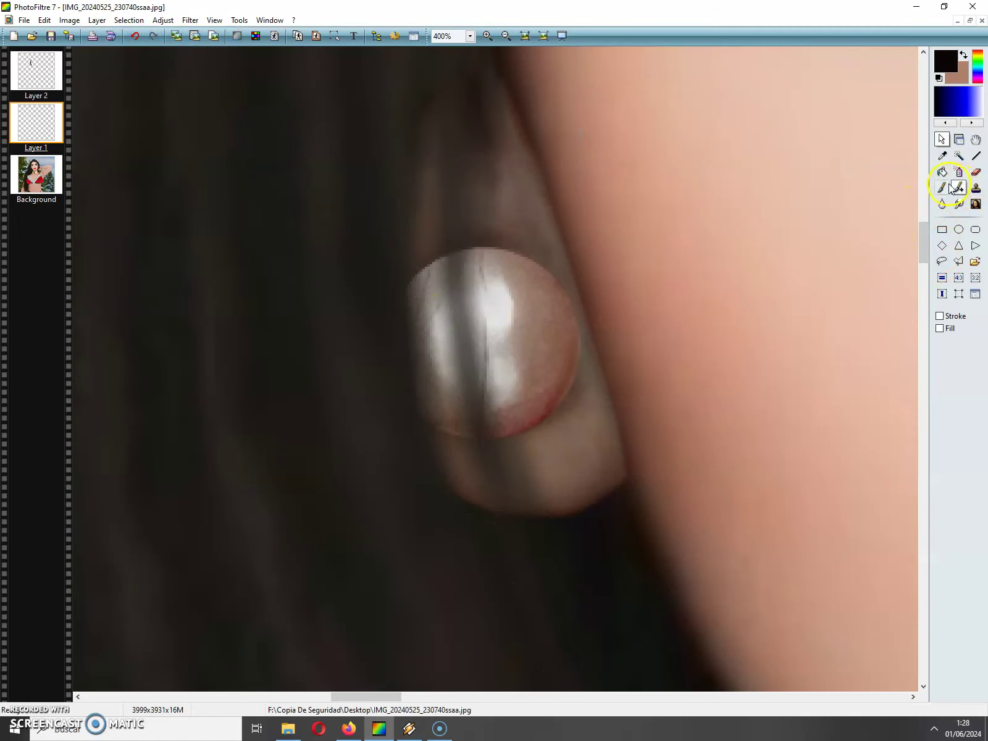
{"action": "left_click", "coordinate": [941, 188]}
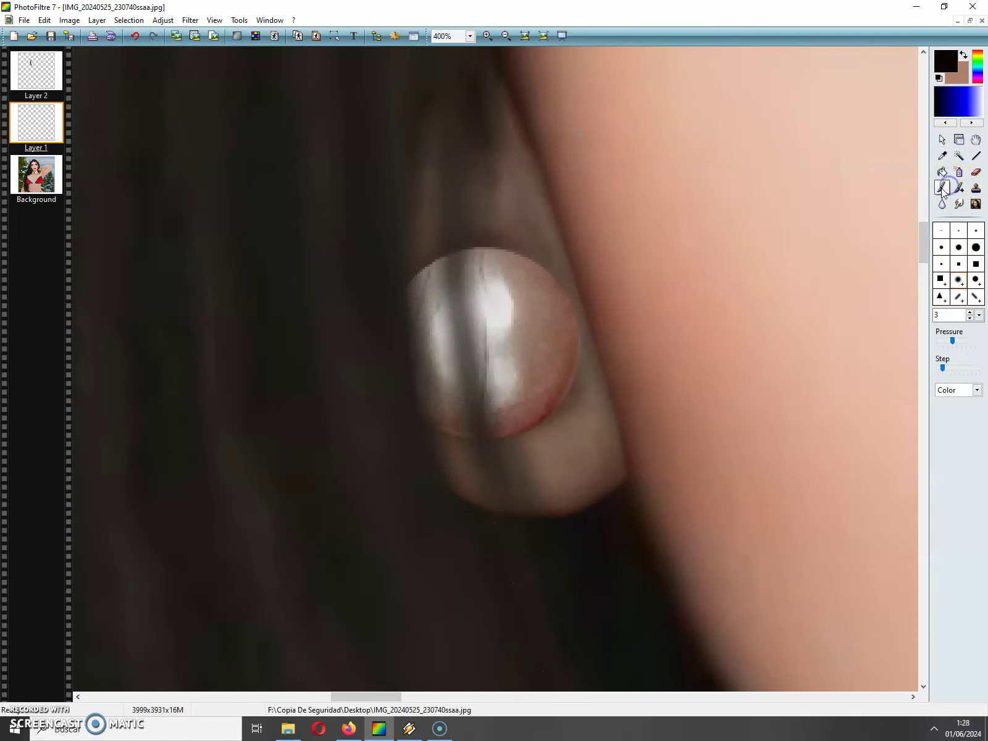
{"action": "left_click", "coordinate": [954, 74]}
{"action": "left_click_drag", "start_coordinate": [620, 297], "coordinate": [625, 201]}
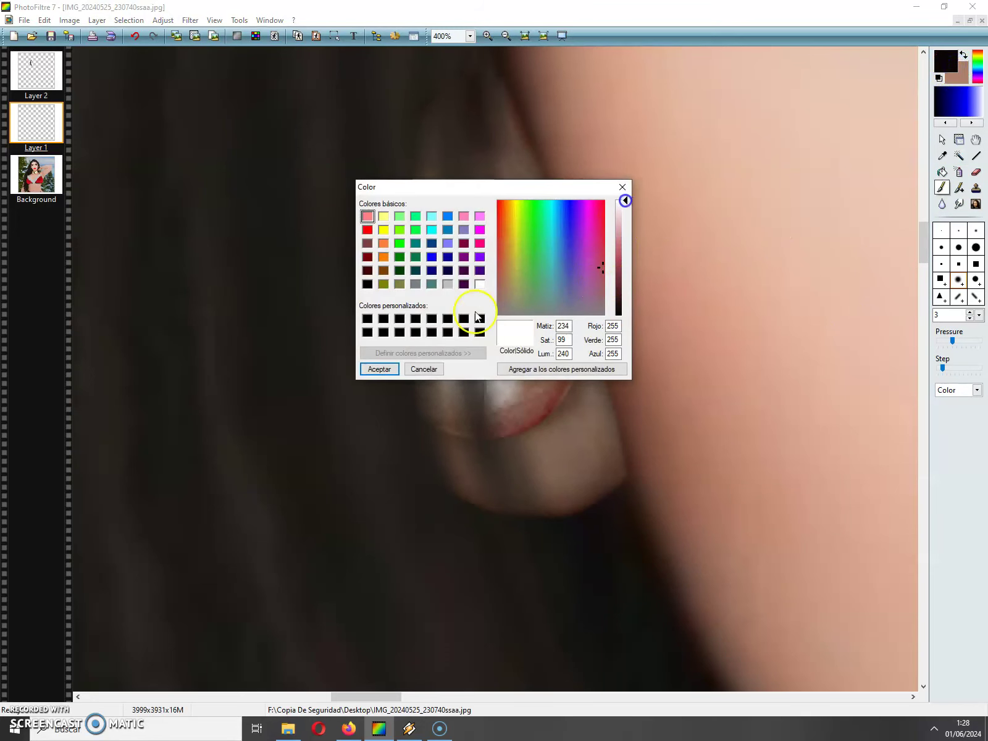
{"action": "left_click", "coordinate": [383, 370]}
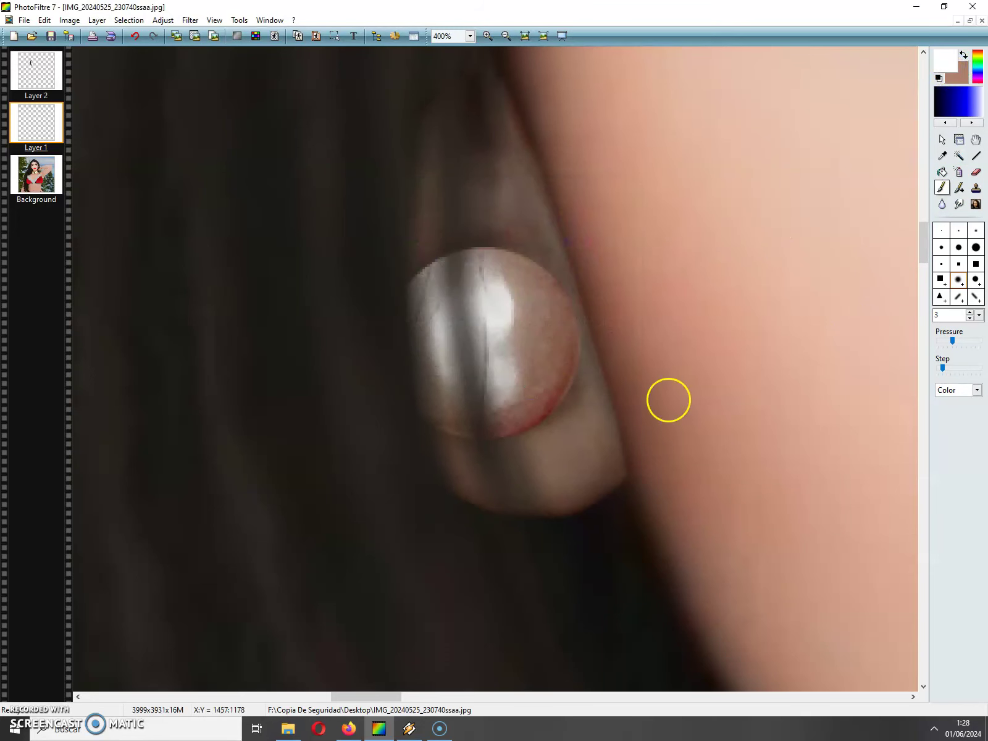
Set the brush radius to 7, raise its pressure and paint white over the highlights of the pearl earring on Layer 1
{"action": "left_click", "coordinate": [980, 321]}
{"action": "left_click", "coordinate": [963, 356]}
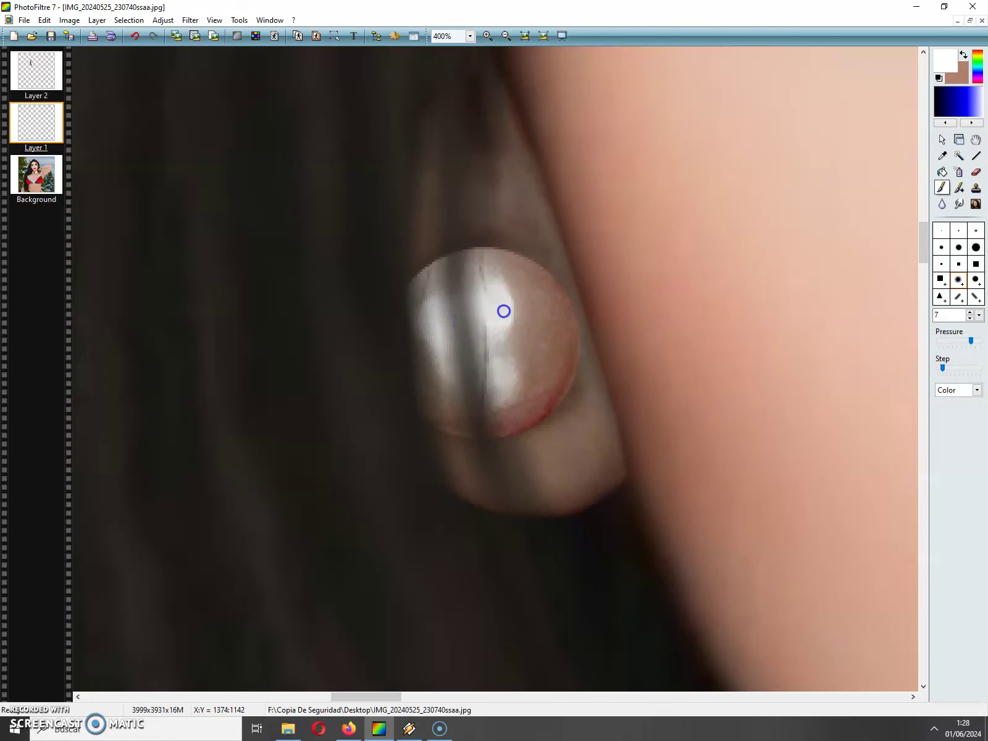
{"action": "left_click_drag", "start_coordinate": [505, 303], "coordinate": [501, 295]}
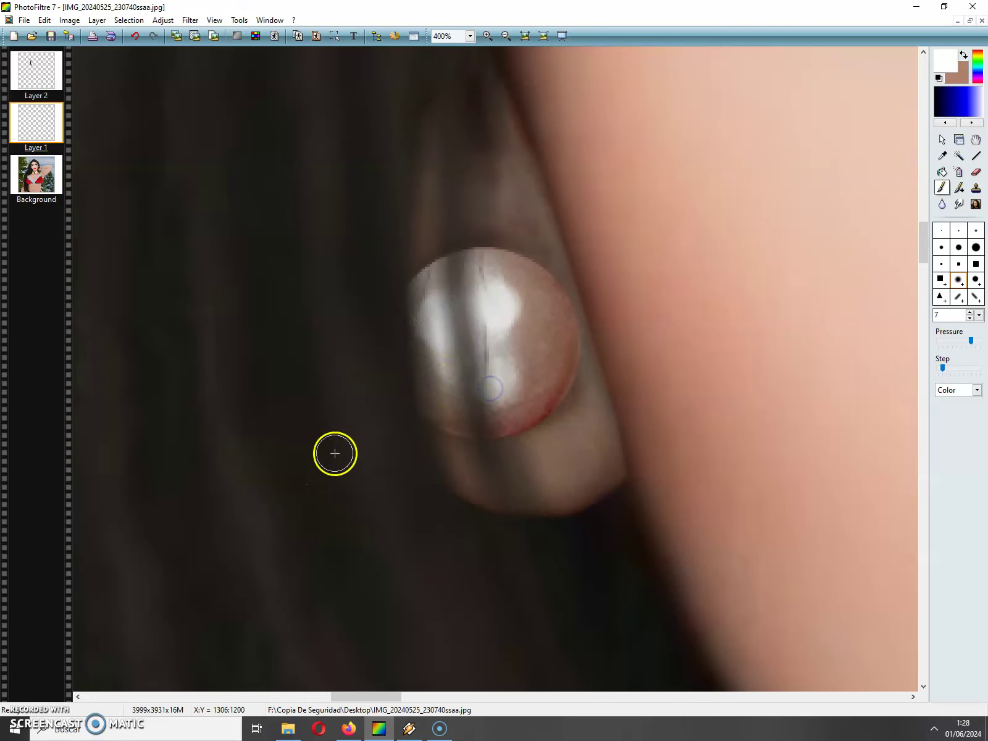
Merge all layers of the portrait into the background
{"action": "left_click", "coordinate": [507, 36]}
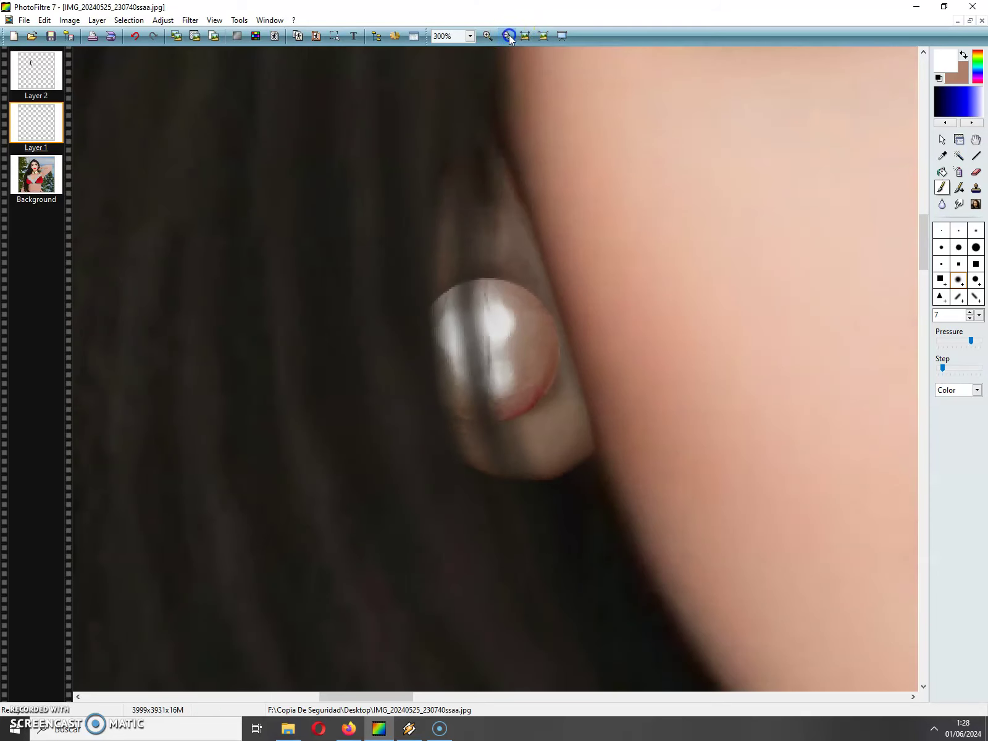
{"action": "left_click", "coordinate": [507, 36]}
{"action": "left_click", "coordinate": [507, 36]}
{"action": "left_click", "coordinate": [507, 36]}
{"action": "left_click", "coordinate": [507, 35]}
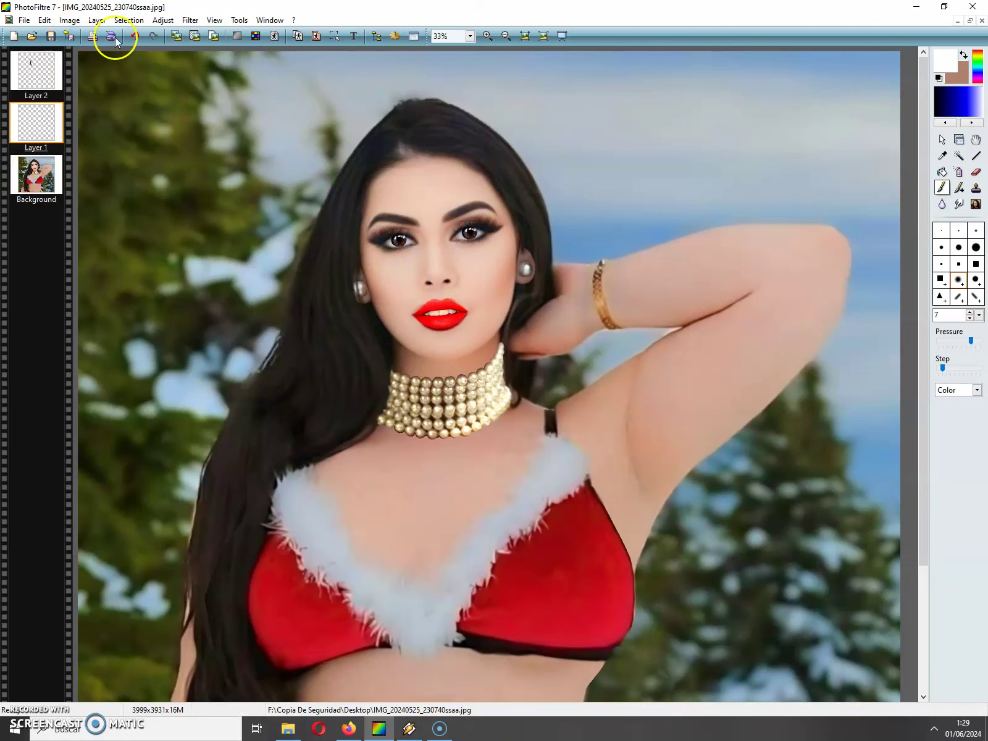
{"action": "left_click", "coordinate": [97, 19]}
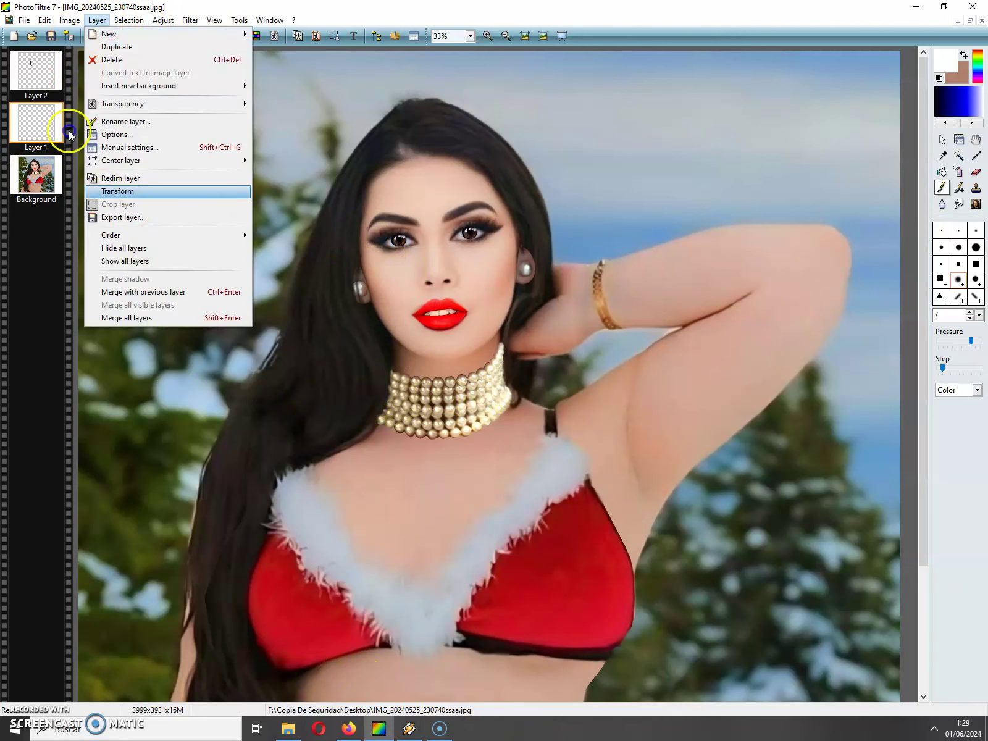
{"action": "left_click", "coordinate": [171, 318]}
Switch to the pearl image "perla muy muy realista (2)wa.png", flip it horizontally and copy it
{"action": "left_click", "coordinate": [957, 21]}
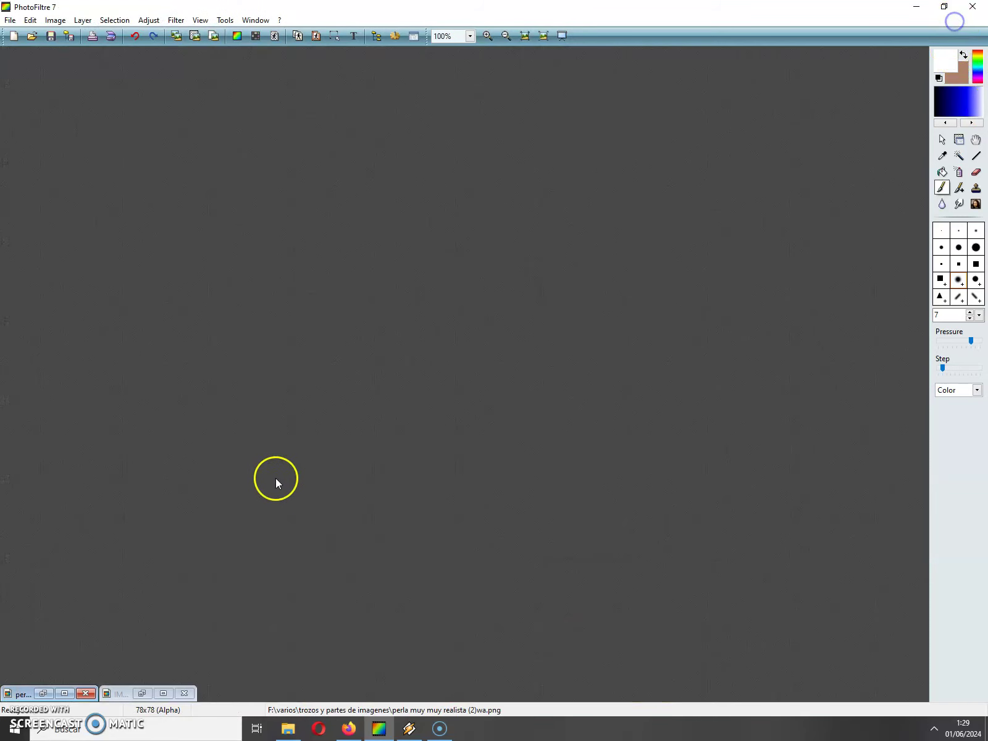
{"action": "left_click", "coordinate": [64, 693]}
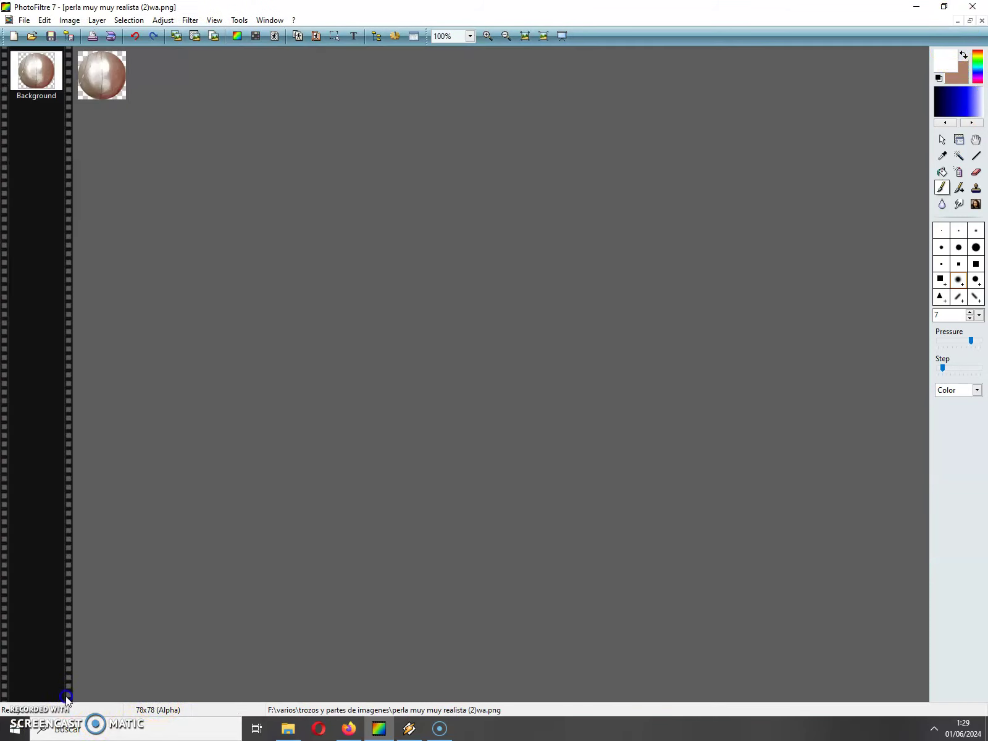
{"action": "left_click", "coordinate": [70, 20]}
{"action": "mouse_move", "coordinate": [100, 105]}
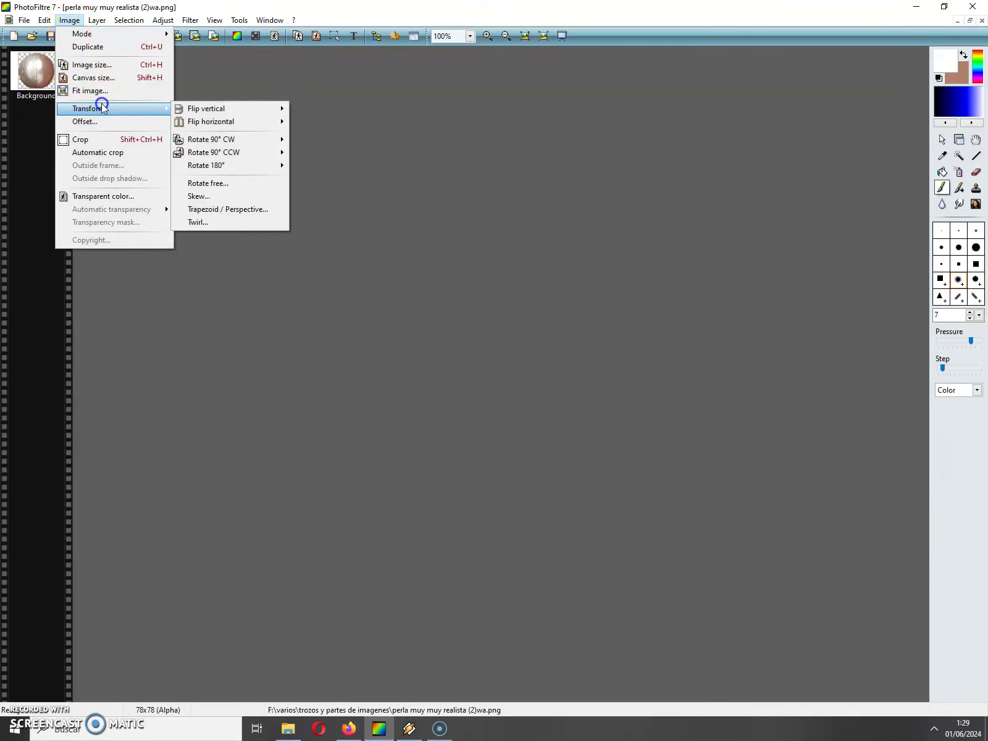
{"action": "mouse_move", "coordinate": [271, 121]}
{"action": "left_click", "coordinate": [345, 122]}
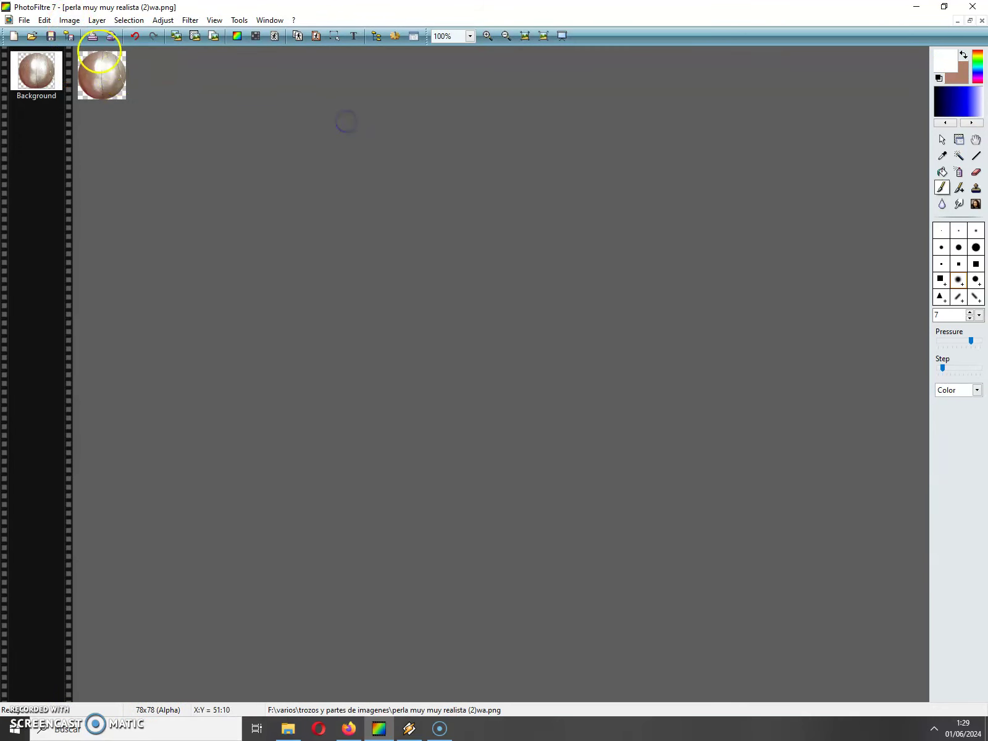
{"action": "left_click", "coordinate": [44, 19]}
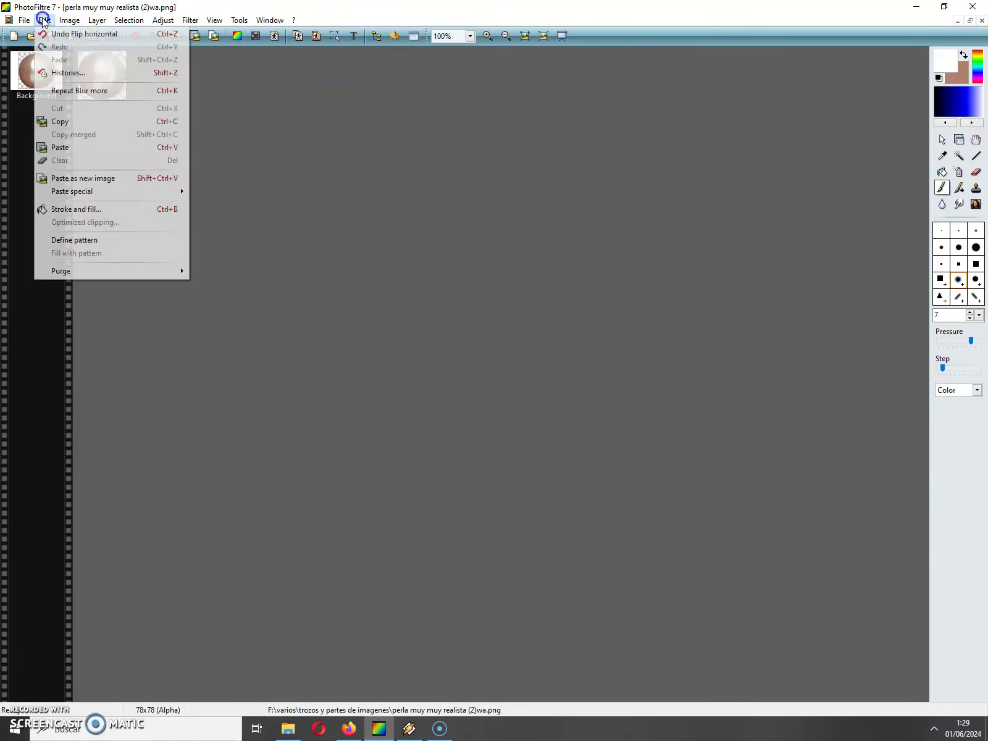
{"action": "left_click", "coordinate": [76, 122]}
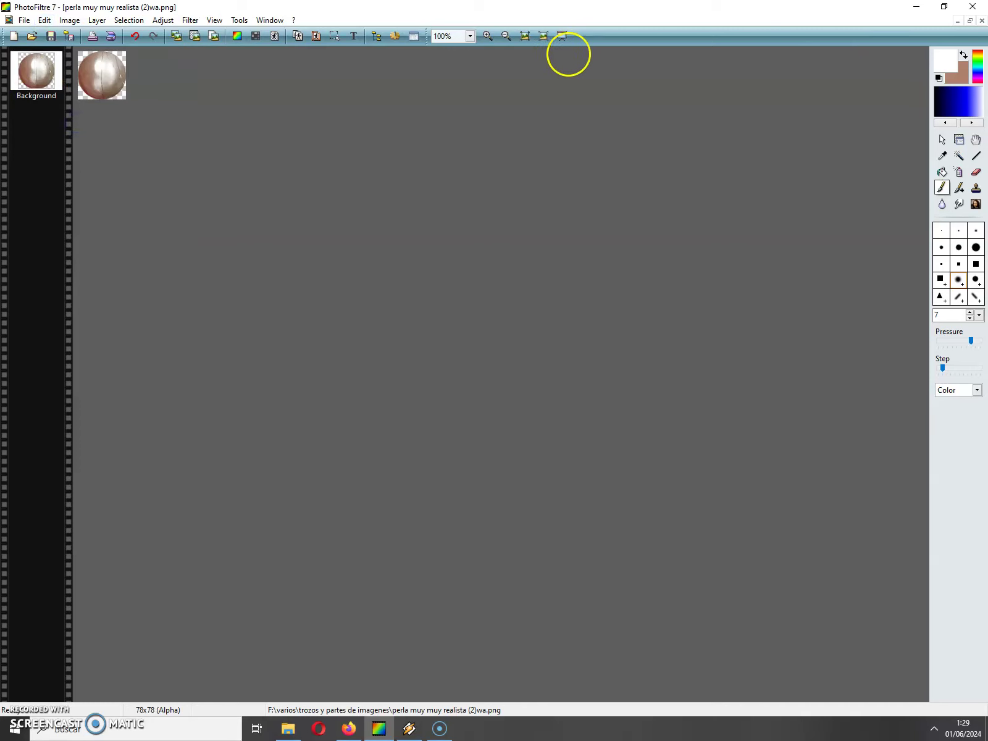
Paste the flipped pearl into the portrait as a new layer and move it onto the earlobe beside the raised hand
{"action": "left_click", "coordinate": [957, 20]}
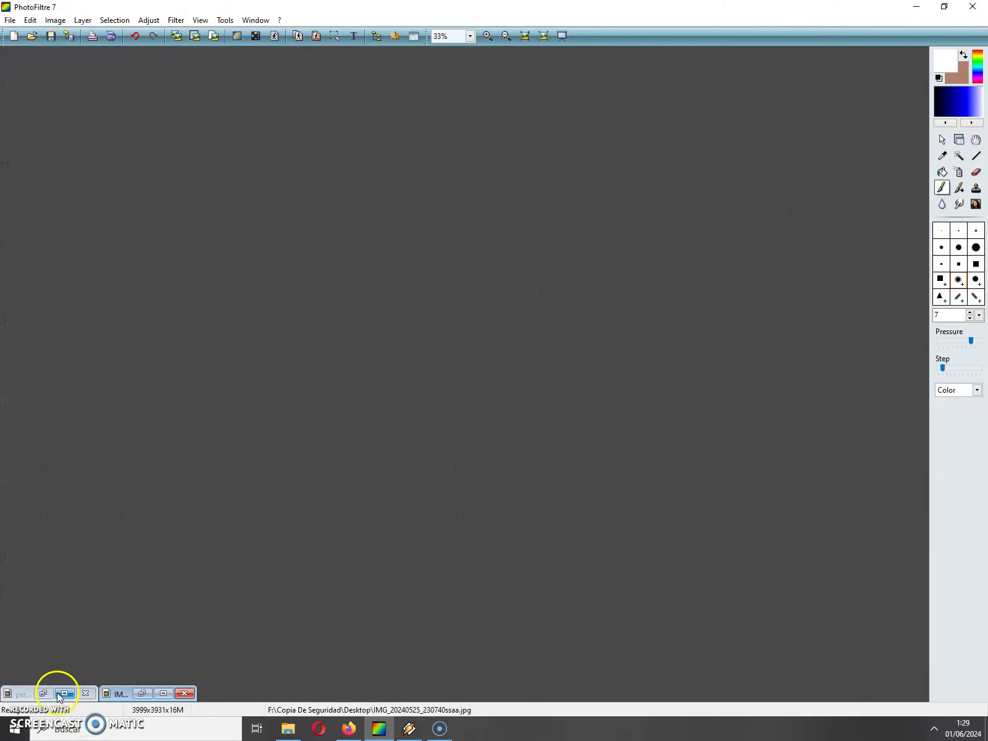
{"action": "left_click", "coordinate": [171, 695]}
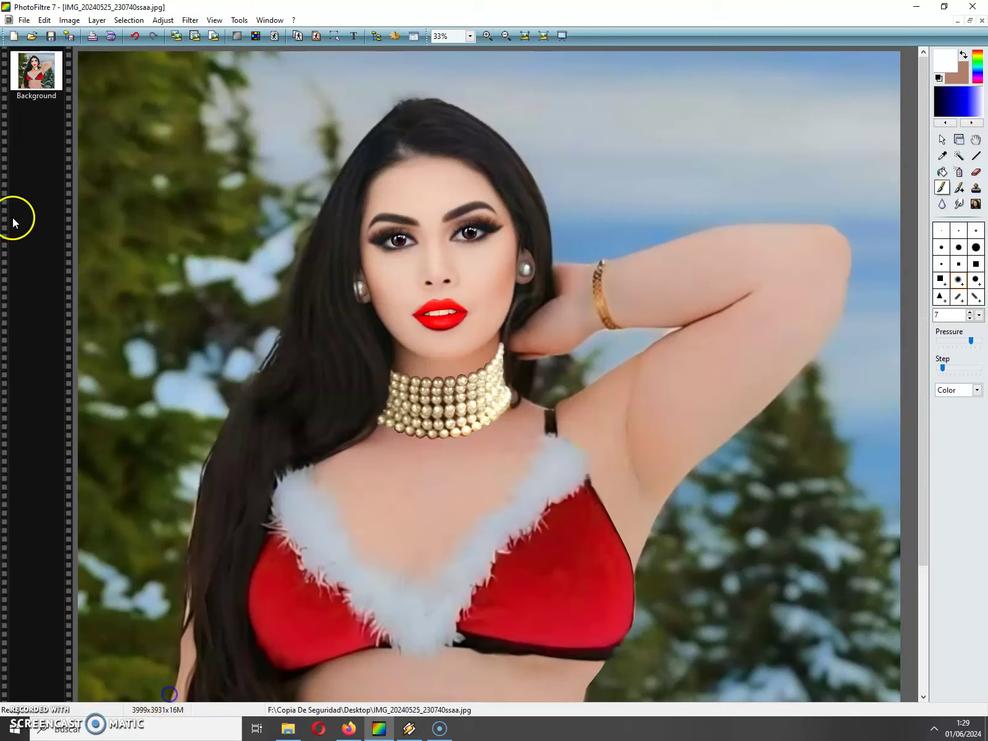
{"action": "left_click", "coordinate": [44, 20]}
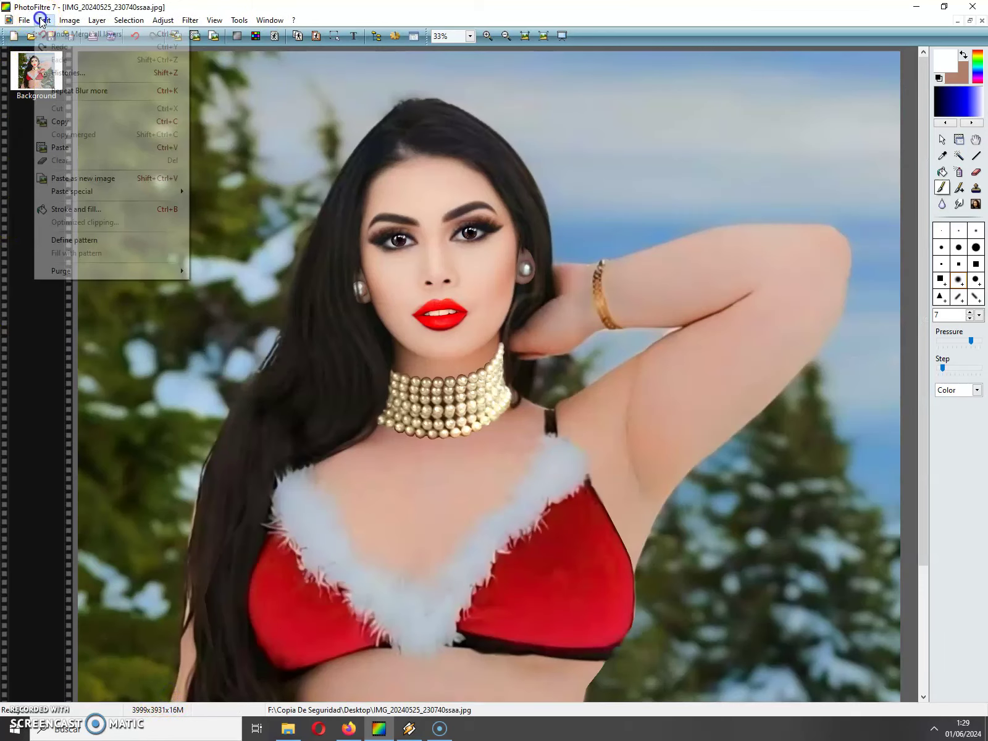
{"action": "left_click", "coordinate": [77, 147]}
{"action": "left_click", "coordinate": [487, 35]}
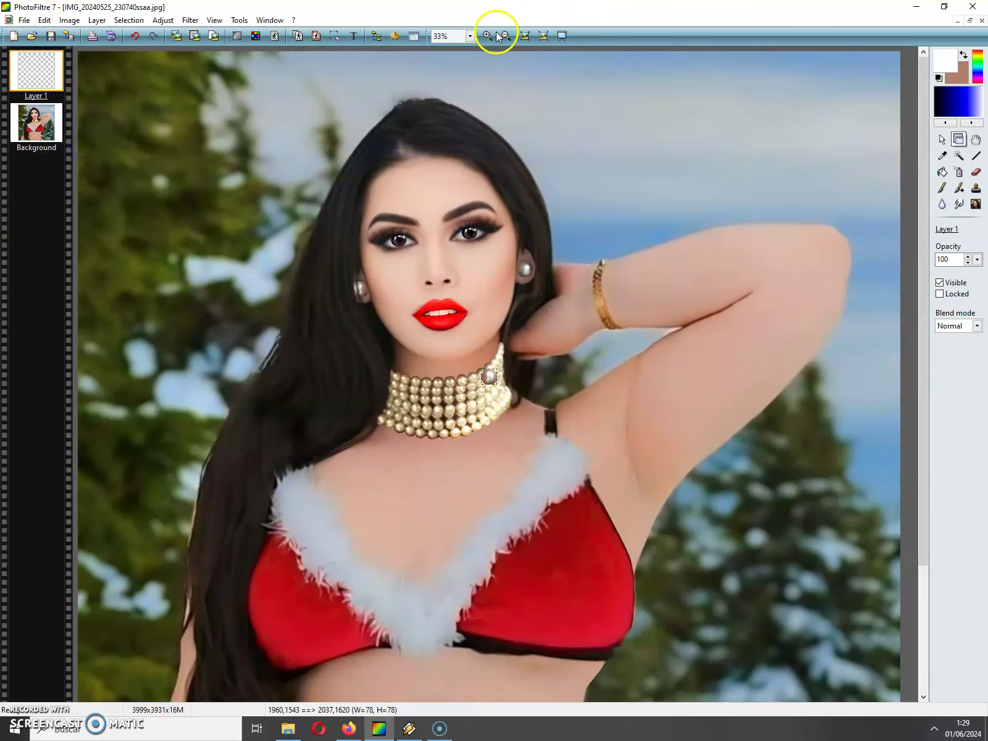
{"action": "left_click", "coordinate": [487, 35]}
{"action": "left_click_drag", "start_coordinate": [518, 386], "coordinate": [577, 146]}
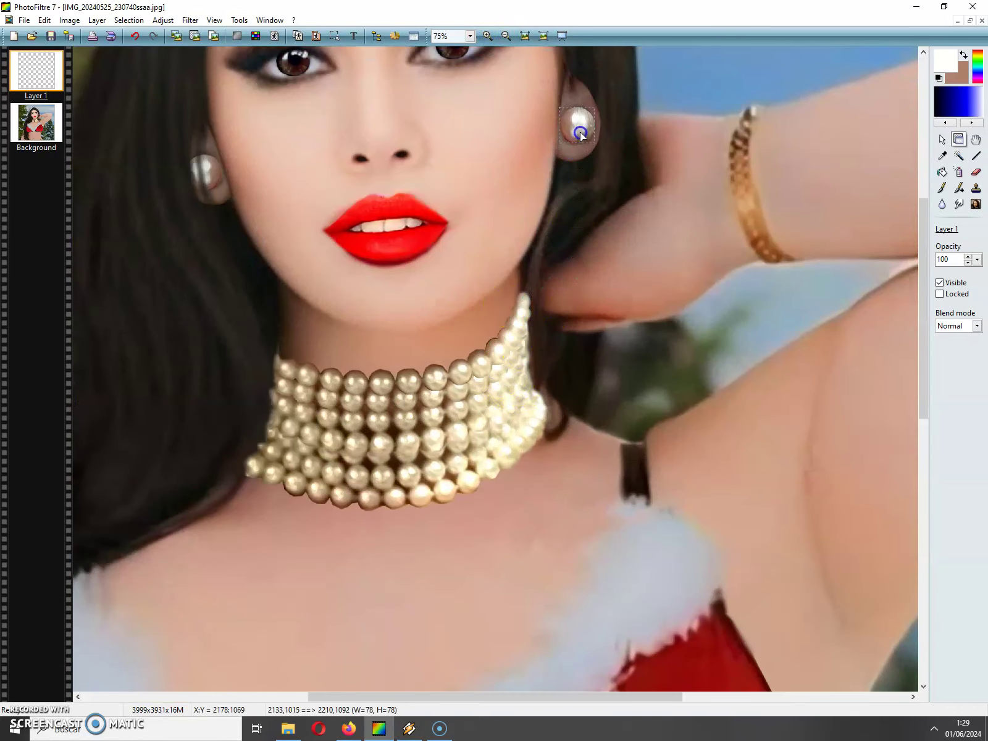
Set the opacity of the new pearl's layer, Layer 1, to 80%
{"action": "left_click", "coordinate": [131, 21]}
{"action": "left_click", "coordinate": [215, 20]}
{"action": "left_click", "coordinate": [960, 142]}
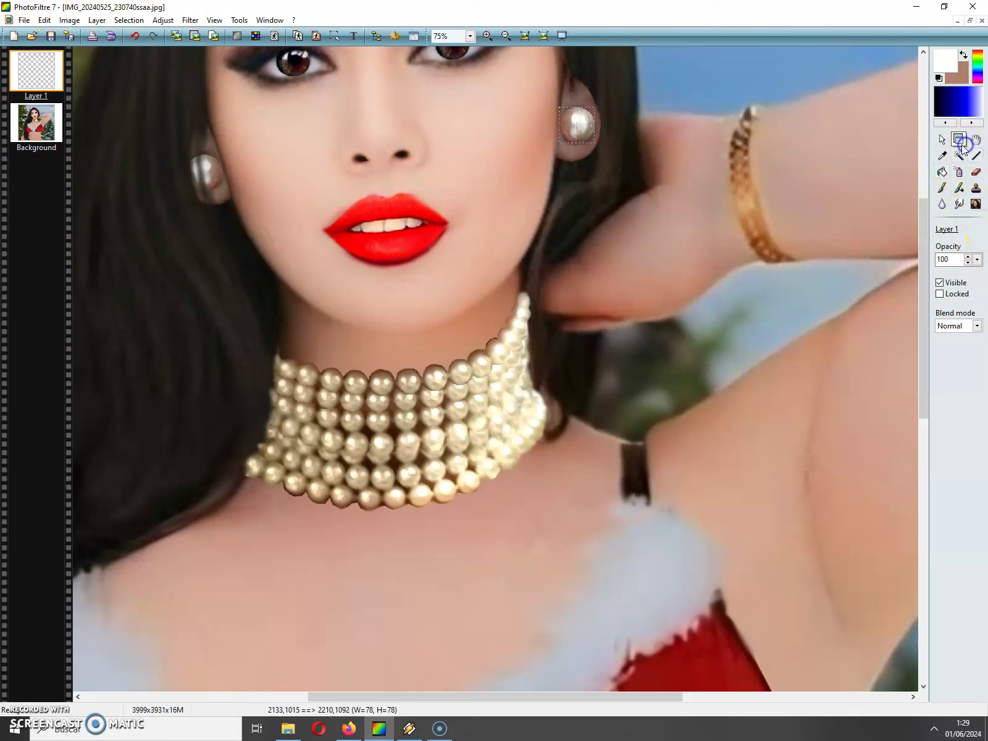
{"action": "left_click", "coordinate": [977, 259]}
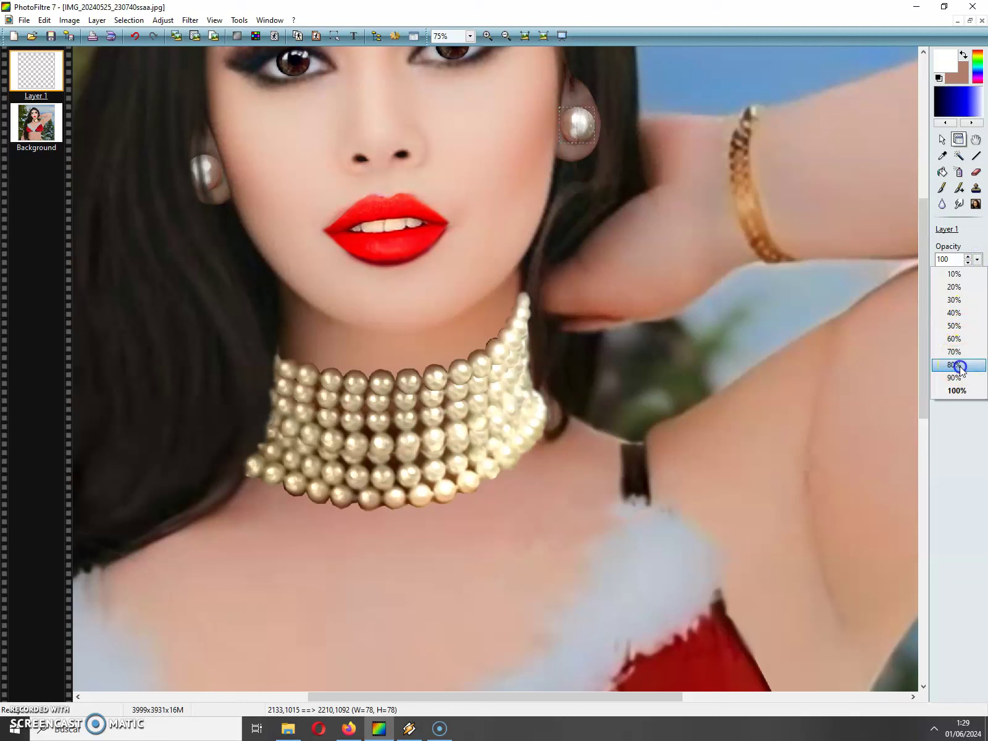
{"action": "left_click", "coordinate": [957, 365]}
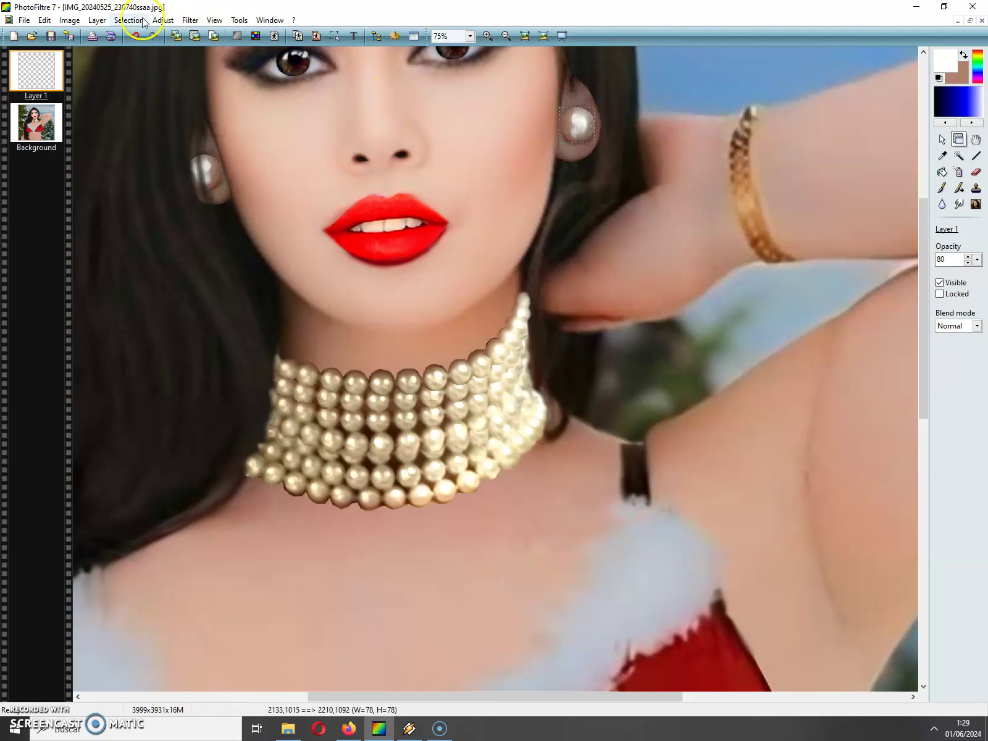
Adjust the new pearl layer to brightness -8%, contrast 10% and gamma 0.93
{"action": "left_click", "coordinate": [163, 20]}
{"action": "left_click", "coordinate": [172, 35]}
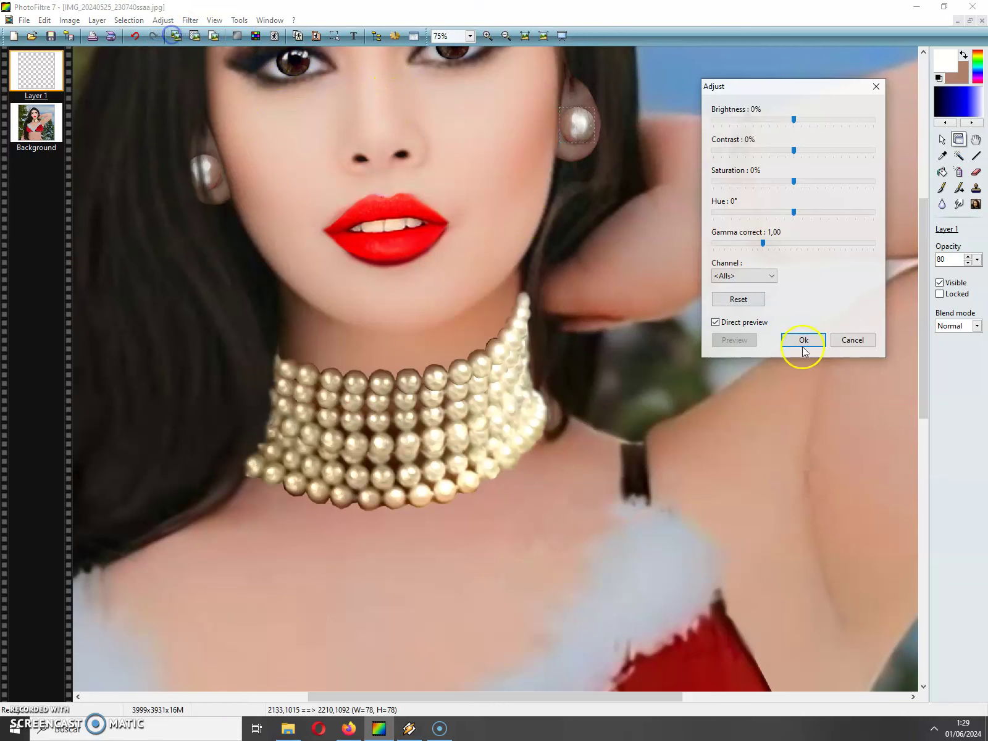
{"action": "left_click", "coordinate": [794, 121]}
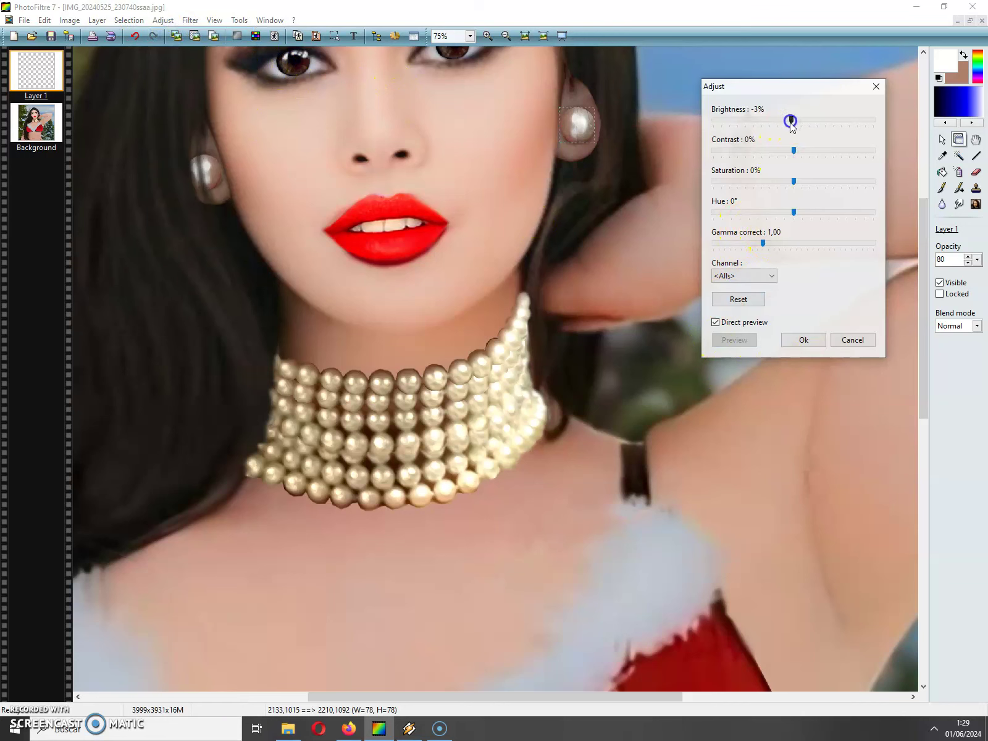
{"action": "left_click", "coordinate": [799, 149]}
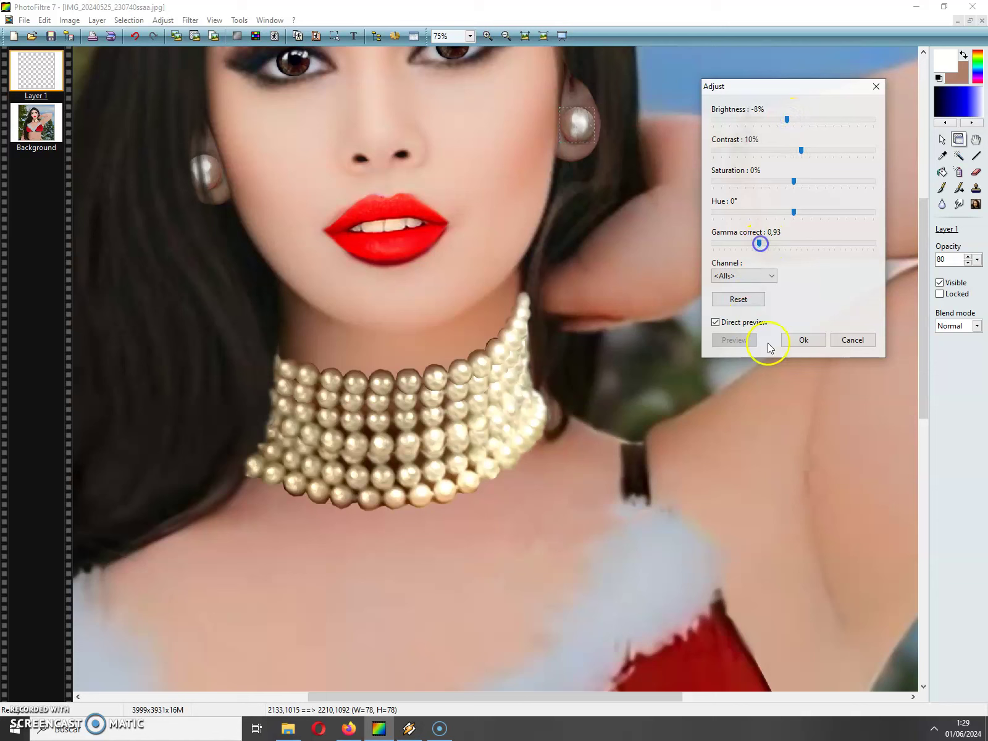
{"action": "left_click", "coordinate": [792, 341]}
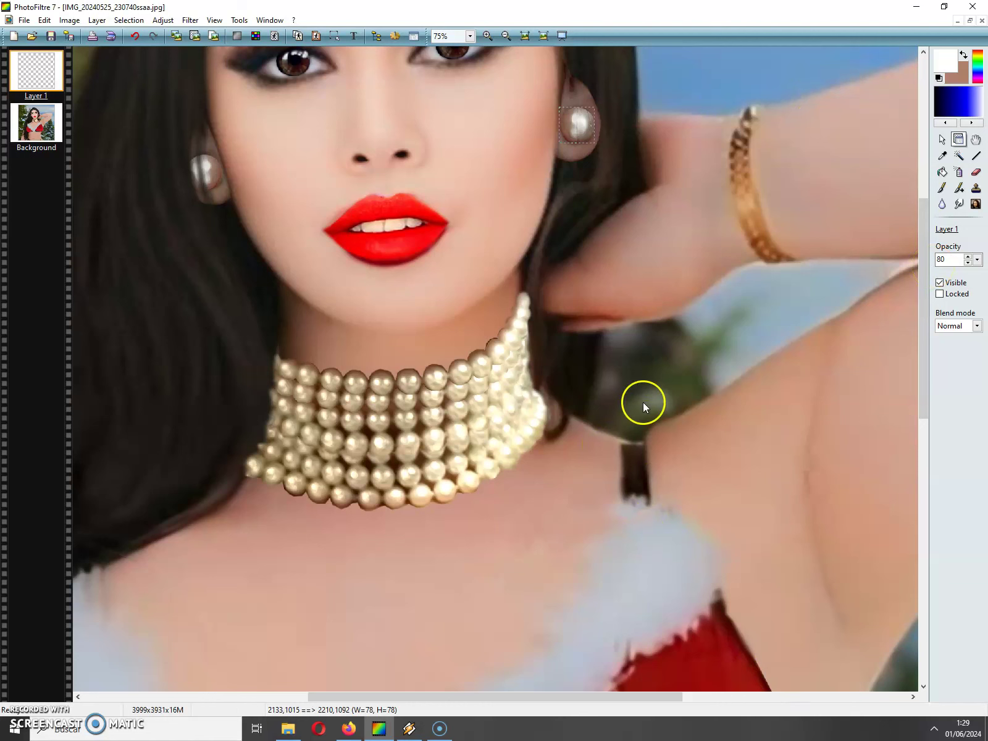
Merge the second pearl's layer into the portrait background with Merge all layers
{"action": "left_click", "coordinate": [97, 20]}
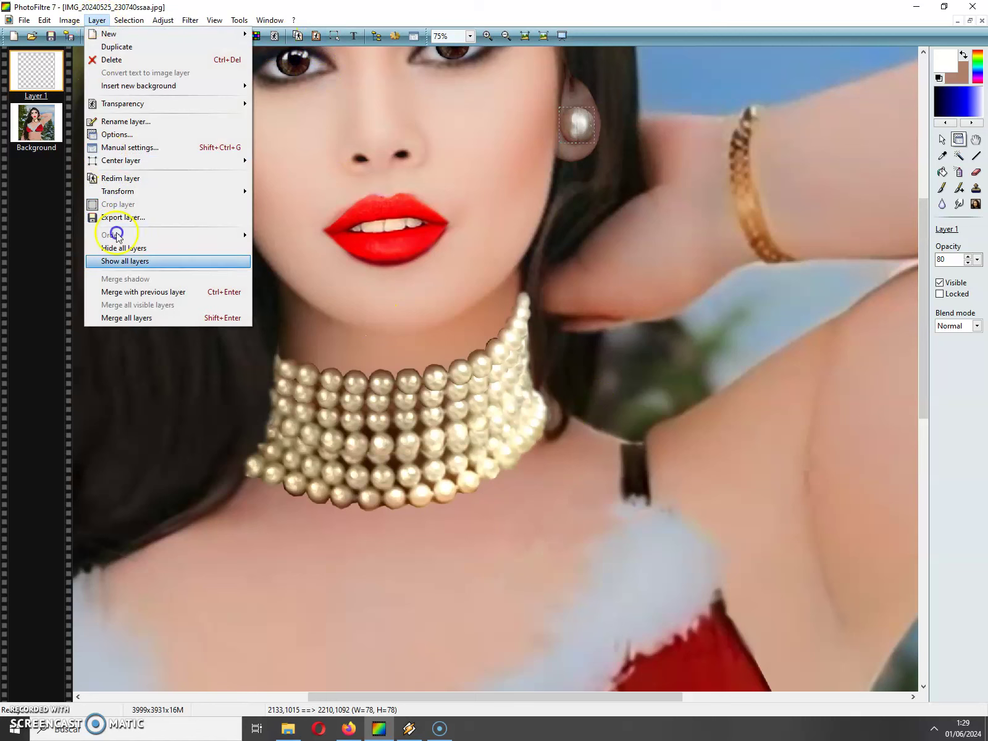
{"action": "left_click", "coordinate": [155, 319]}
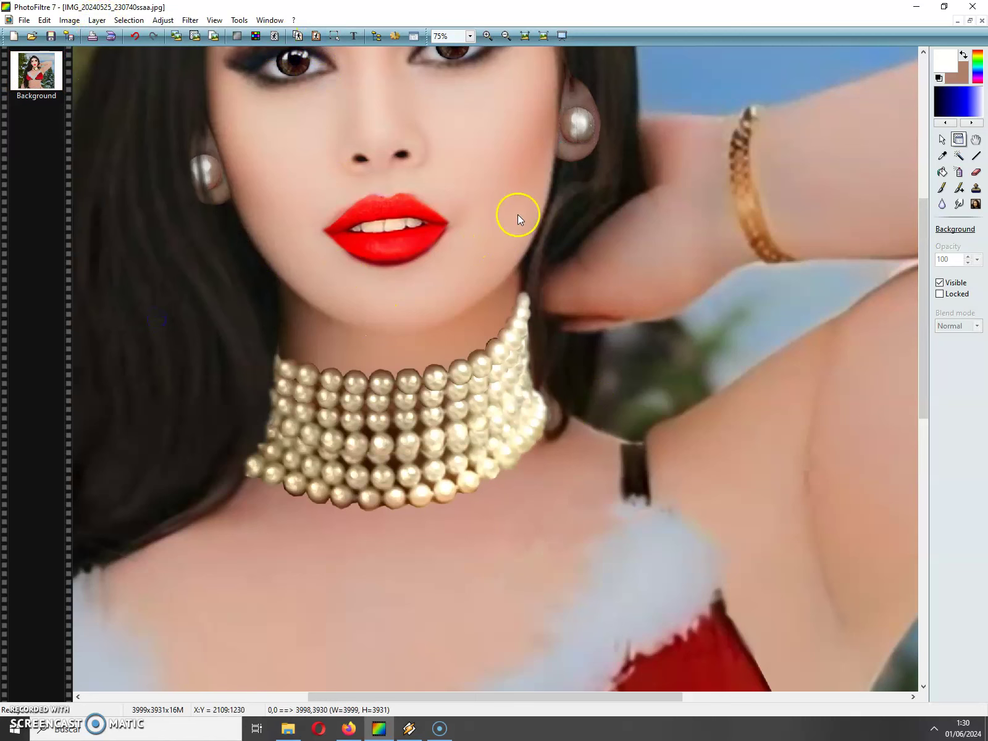
{"action": "left_click", "coordinate": [504, 36]}
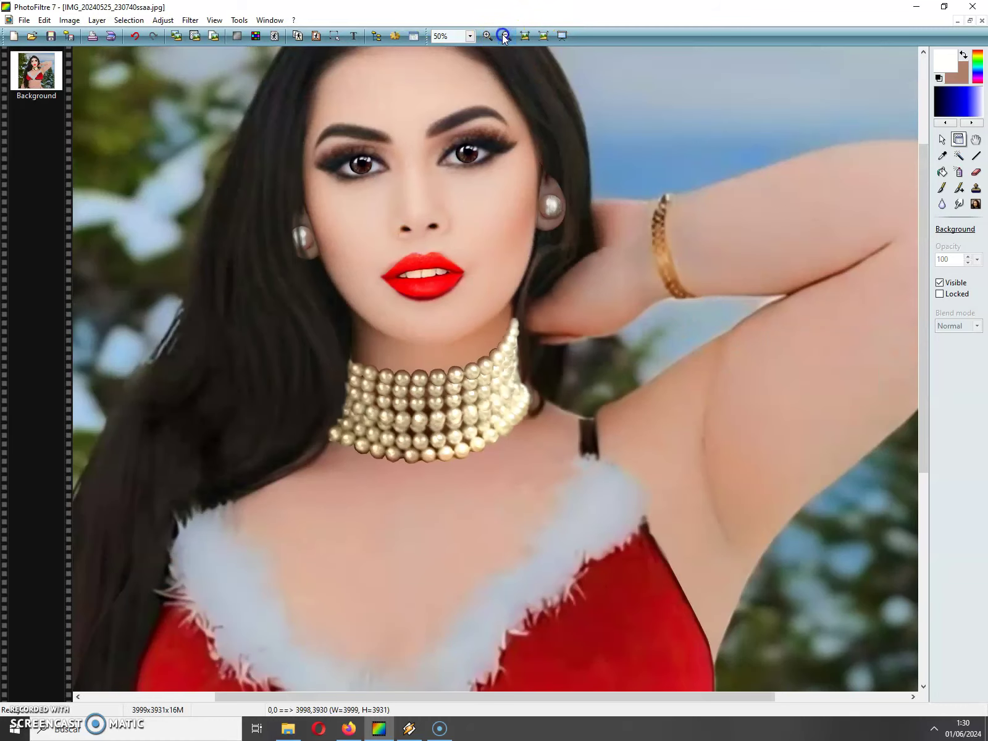
{"action": "left_click", "coordinate": [505, 35]}
{"action": "left_click", "coordinate": [505, 36]}
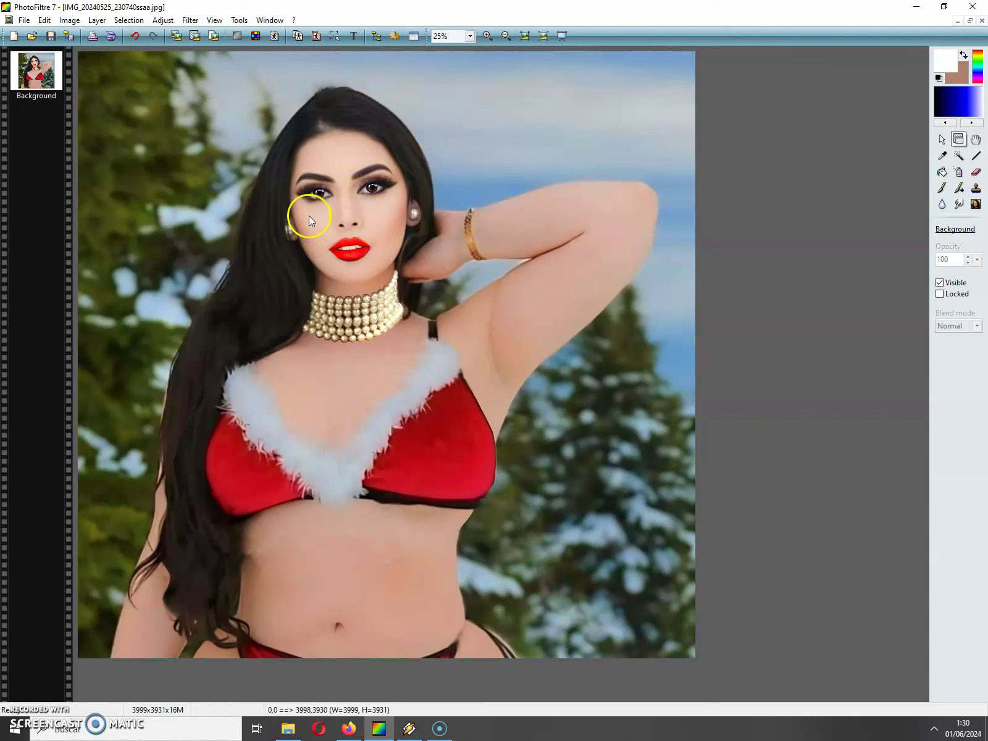
Open the hanging pearl earring image perlas colgantes 5 from the trozos y partes de imagenes folder
{"action": "left_click", "coordinate": [24, 20]}
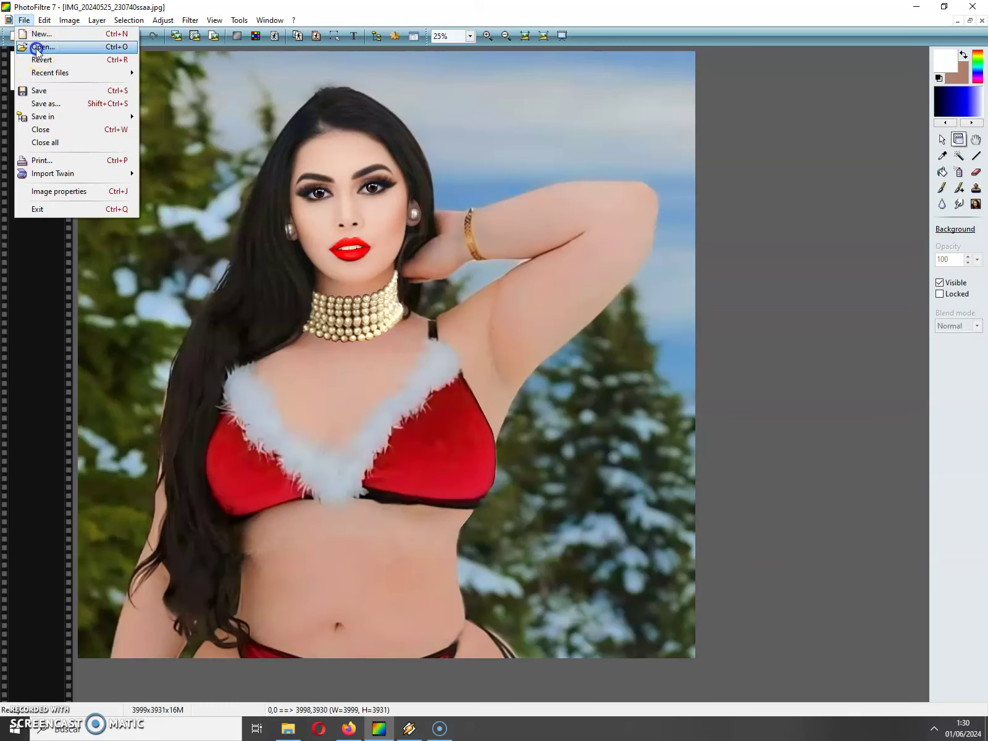
{"action": "left_click", "coordinate": [37, 44]}
{"action": "scroll", "coordinate": [274, 540], "scroll_direction": "down", "scroll_amount": 15}
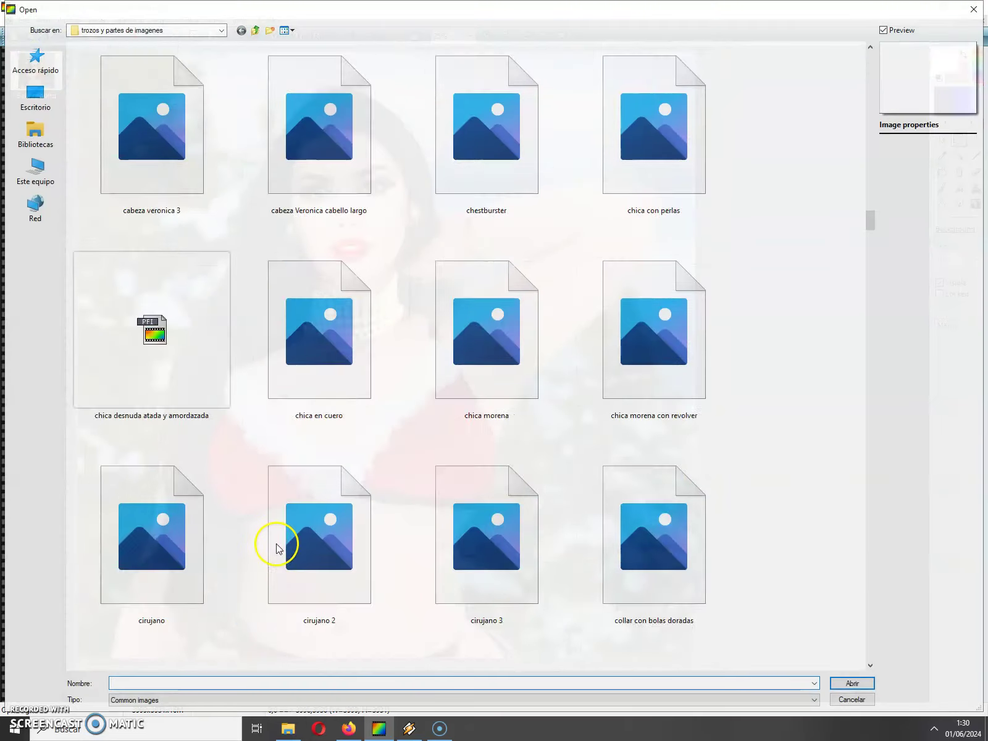
{"action": "scroll", "coordinate": [277, 550], "scroll_direction": "down", "scroll_amount": 10}
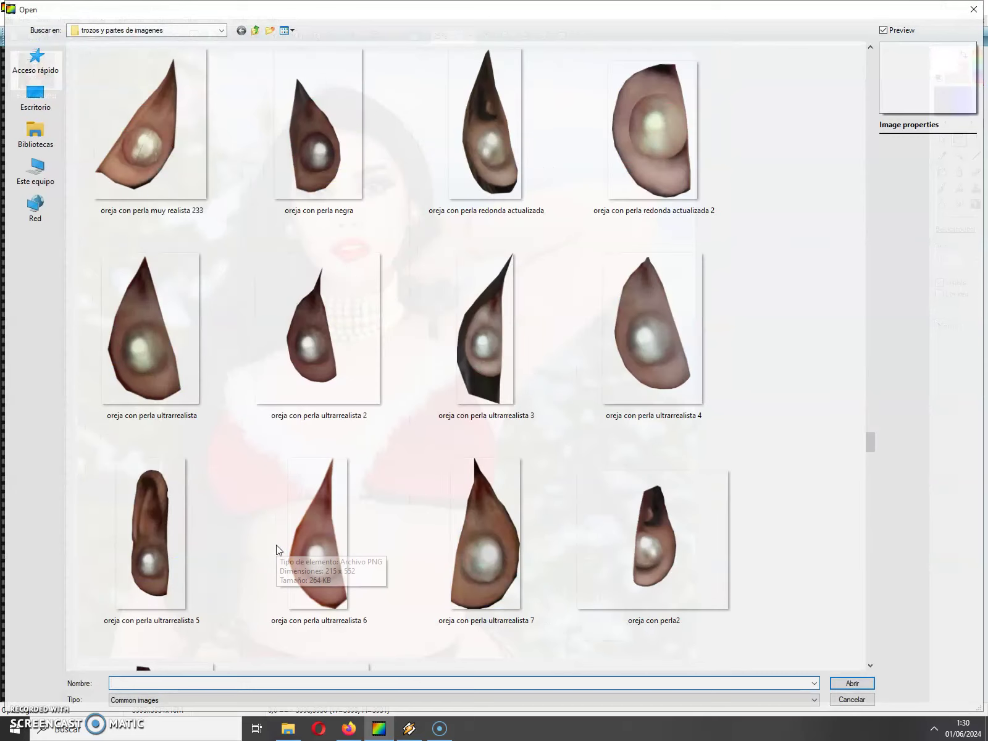
{"action": "scroll", "coordinate": [277, 549], "scroll_direction": "down", "scroll_amount": 5}
{"action": "scroll", "coordinate": [277, 549], "scroll_direction": "down", "scroll_amount": 8}
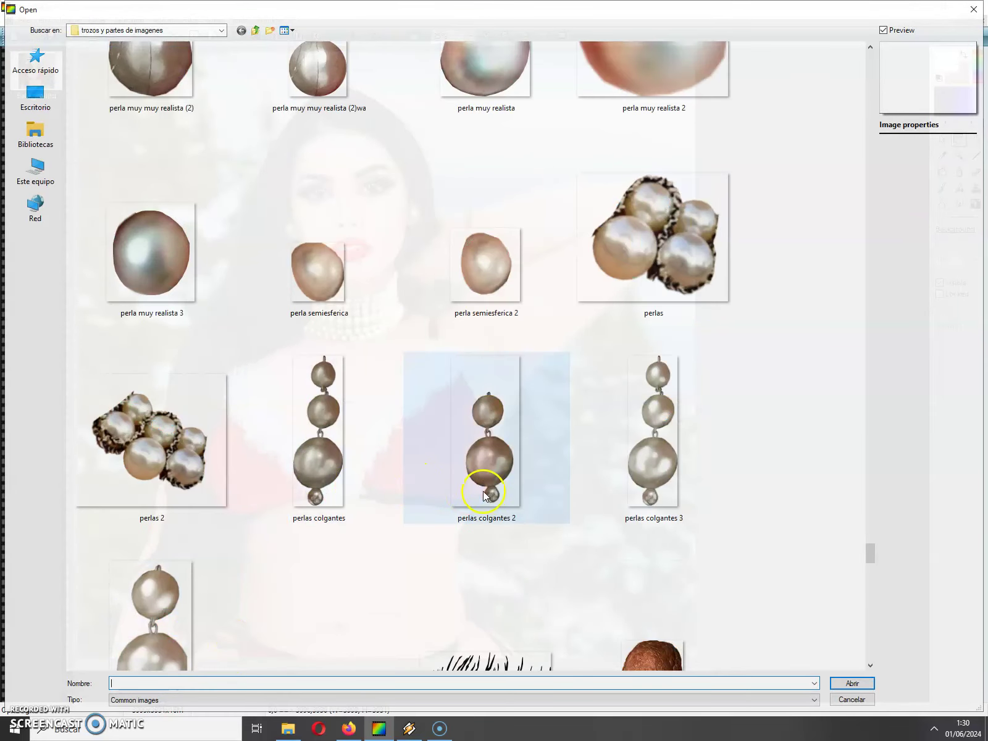
{"action": "left_click", "coordinate": [157, 604]}
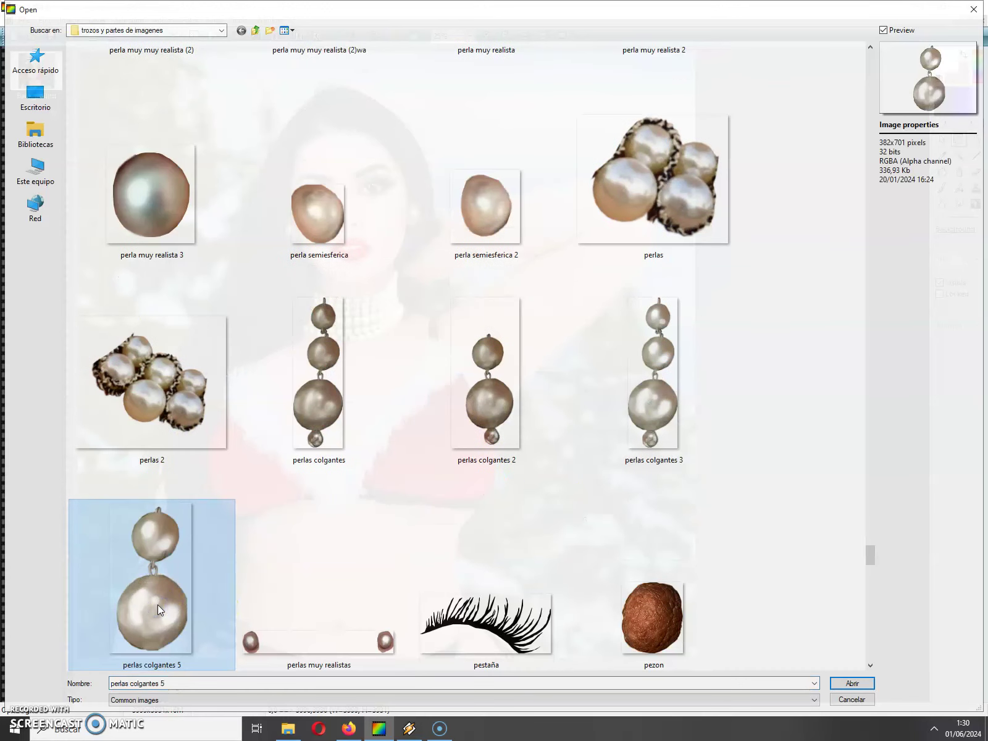
{"action": "double_click", "coordinate": [162, 604]}
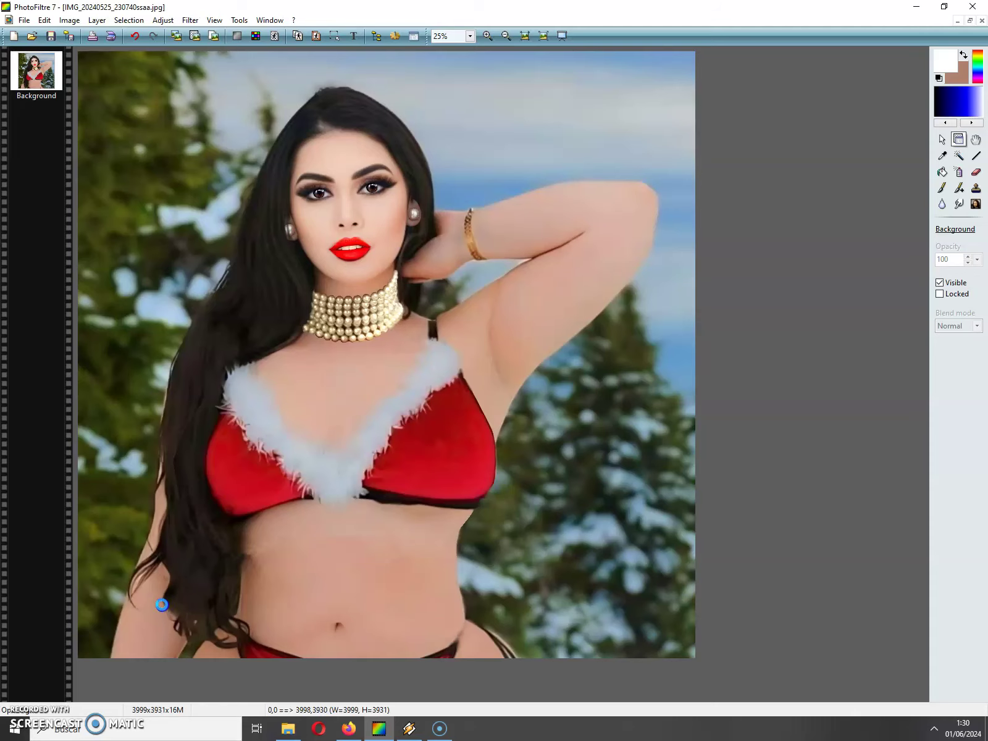
Close the leftover single-pearl image and arrange the portrait and hanging earring as floating windows side by side
{"action": "left_click", "coordinate": [970, 20]}
{"action": "left_click_drag", "start_coordinate": [206, 74], "coordinate": [615, 109]}
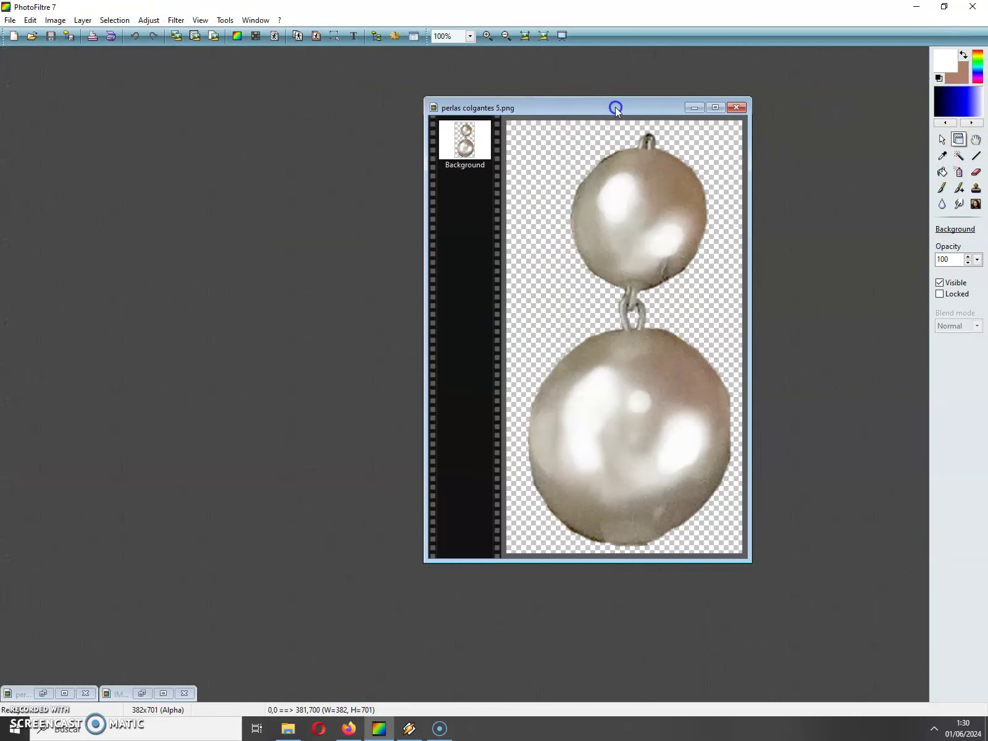
{"action": "left_click", "coordinate": [85, 693]}
{"action": "left_click", "coordinate": [533, 399]}
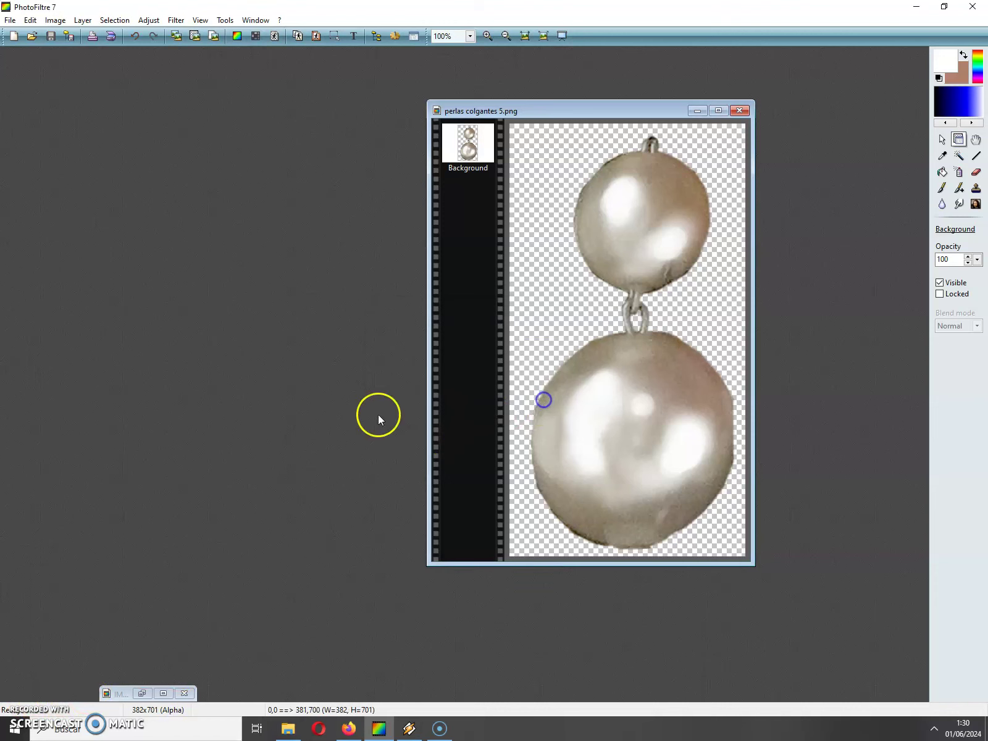
{"action": "left_click", "coordinate": [164, 693]}
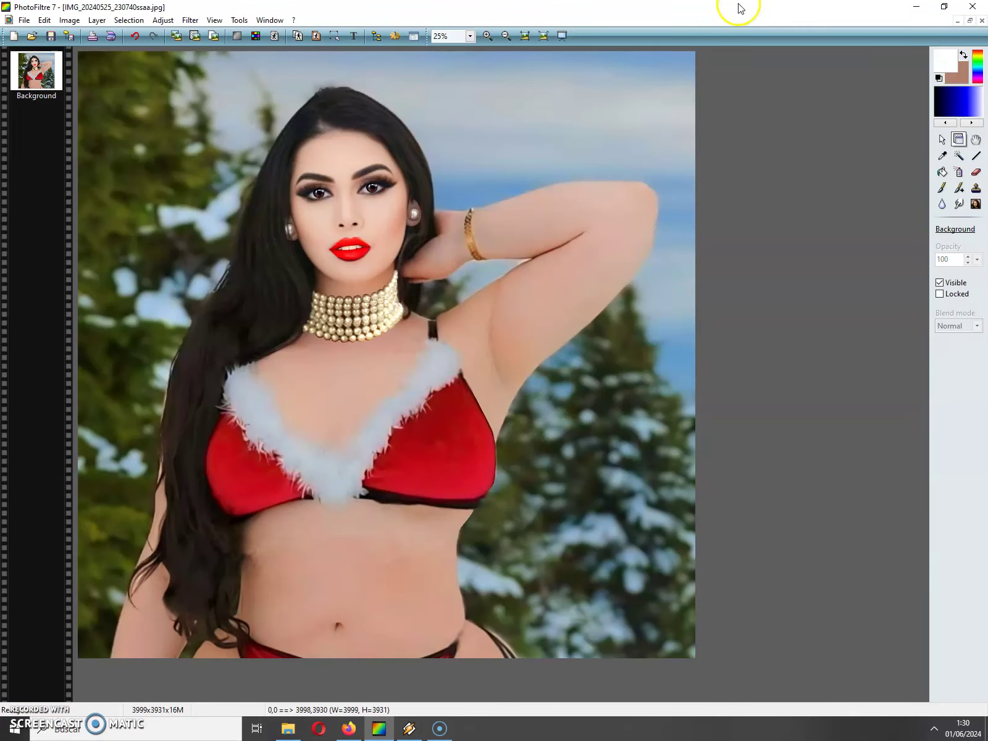
{"action": "left_click", "coordinate": [971, 22]}
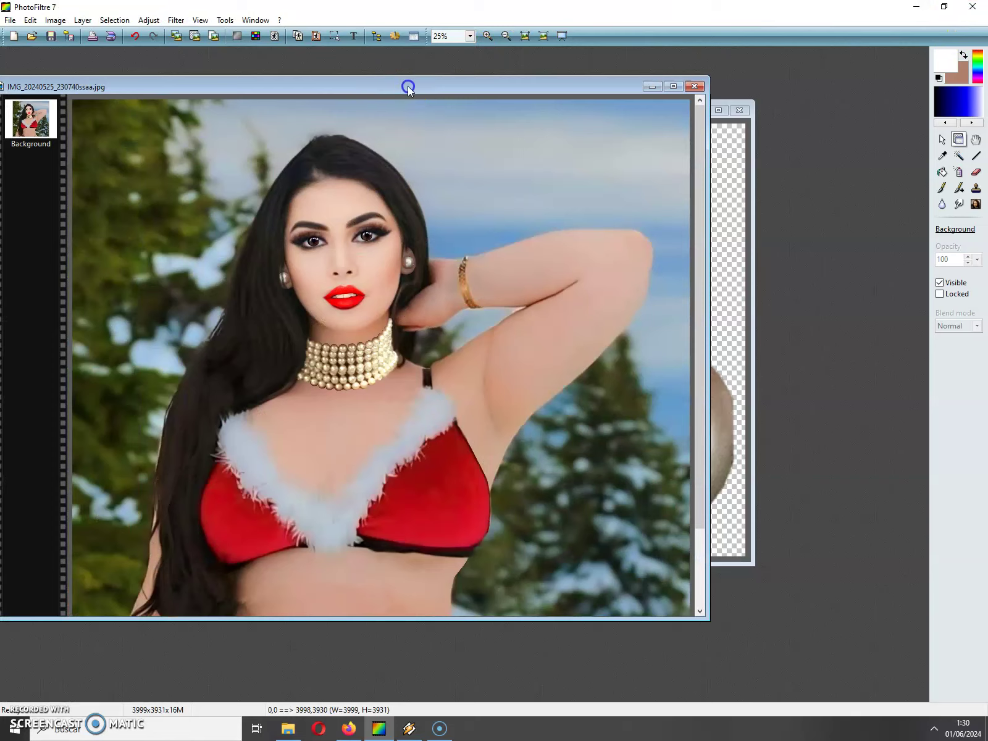
{"action": "left_click_drag", "start_coordinate": [407, 85], "coordinate": [367, 84]}
{"action": "left_click", "coordinate": [736, 213]}
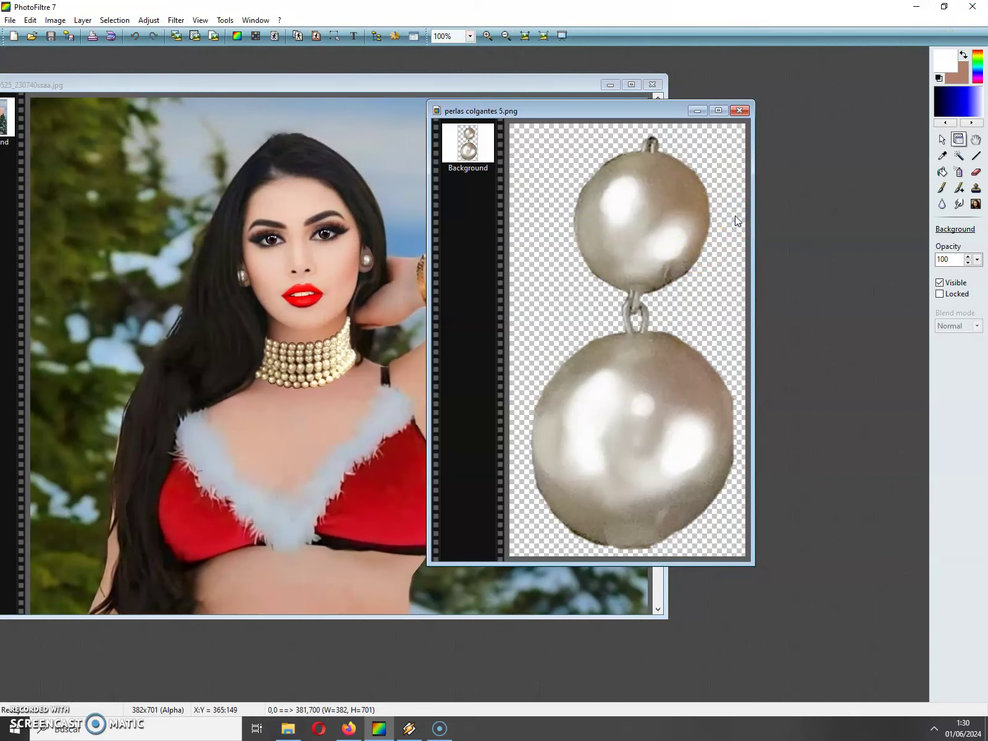
Try pasting the whole hanging earring into the portrait at its original size, and undo the paste
{"action": "left_click", "coordinate": [114, 19]}
{"action": "left_click", "coordinate": [132, 49]}
{"action": "left_click", "coordinate": [29, 21]}
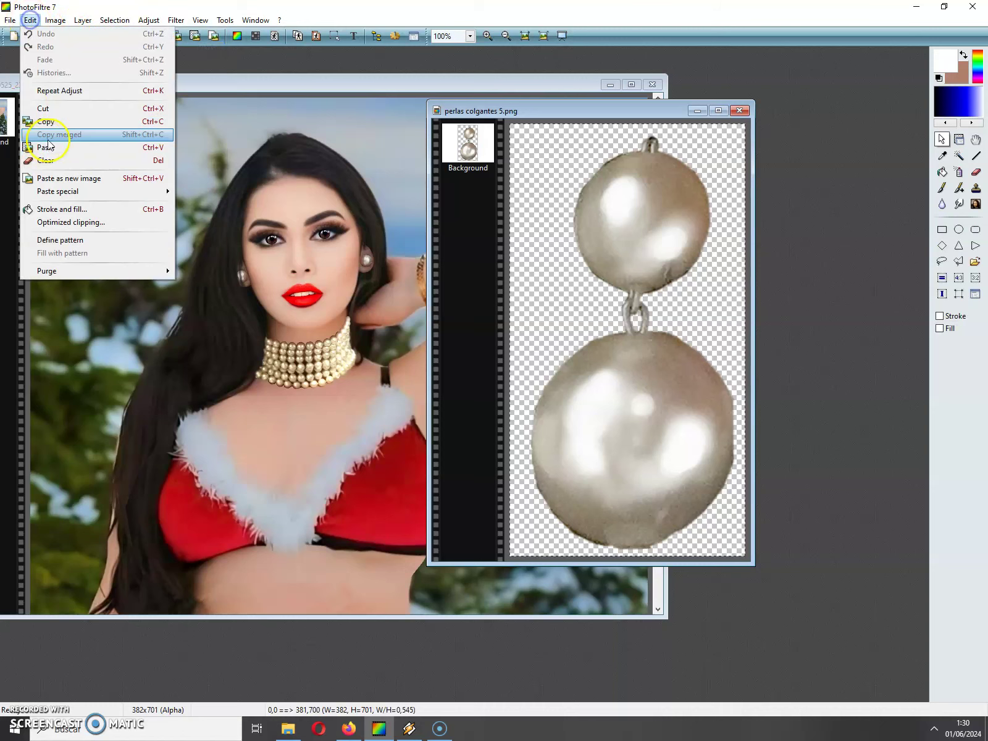
{"action": "left_click", "coordinate": [53, 122]}
{"action": "left_click", "coordinate": [46, 80]}
{"action": "left_click", "coordinate": [29, 20]}
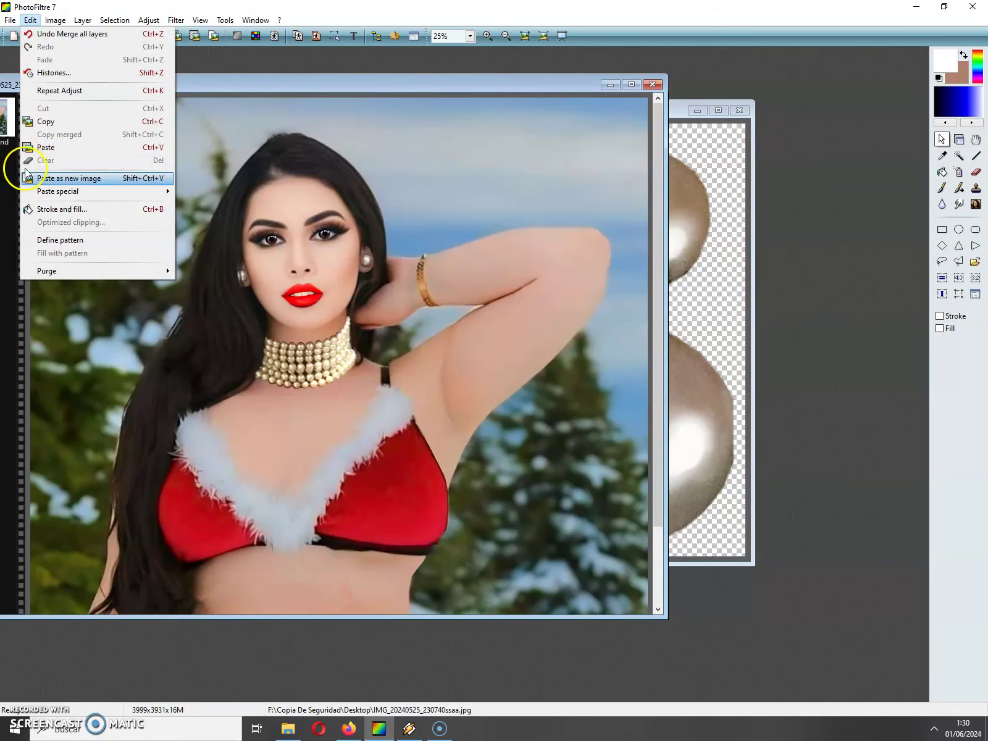
{"action": "left_click", "coordinate": [53, 147]}
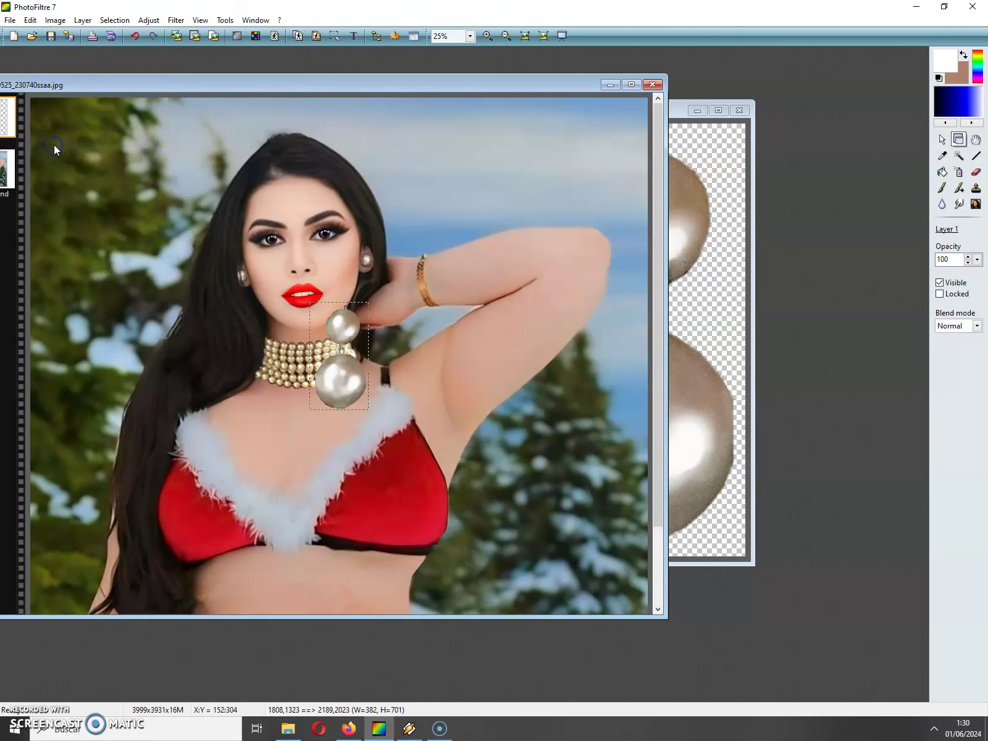
{"action": "left_click", "coordinate": [30, 21]}
{"action": "left_click", "coordinate": [49, 35]}
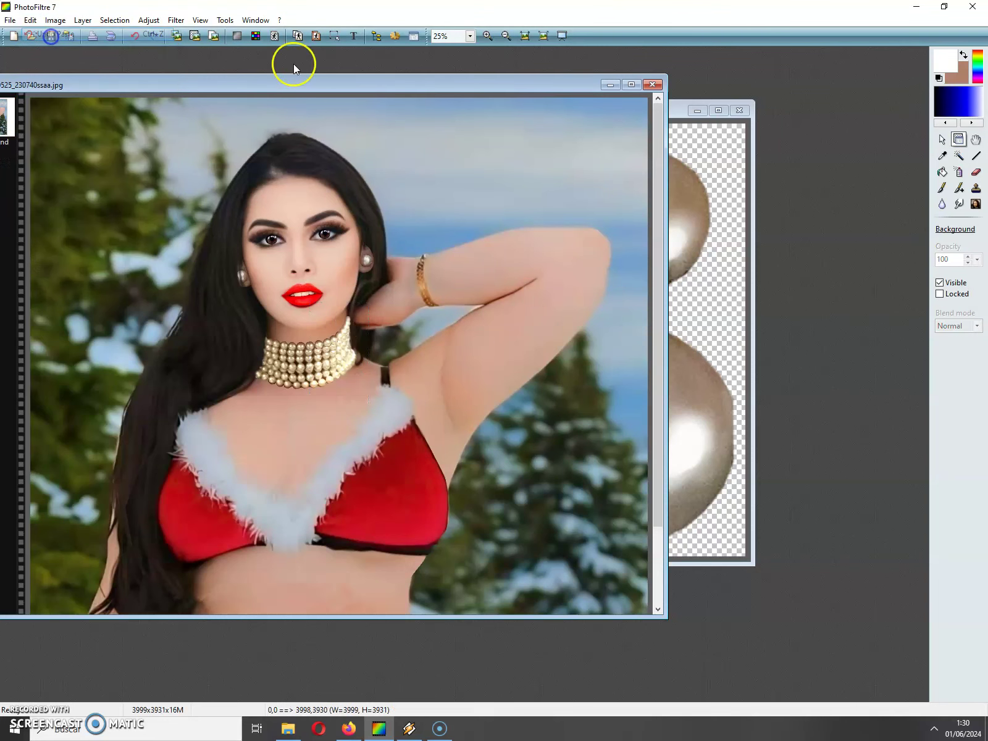
Resize the hanging earring image to 242 x 444 pixels with the aspect ratio preserved
{"action": "left_click", "coordinate": [686, 111]}
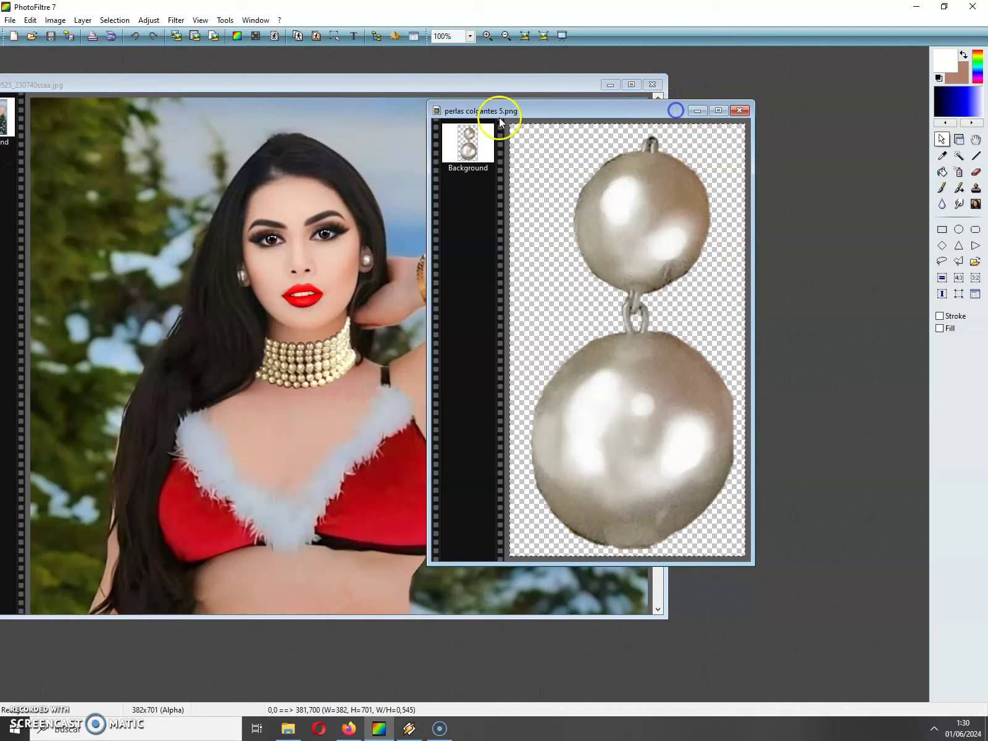
{"action": "left_click", "coordinate": [55, 20]}
{"action": "left_click", "coordinate": [79, 65]}
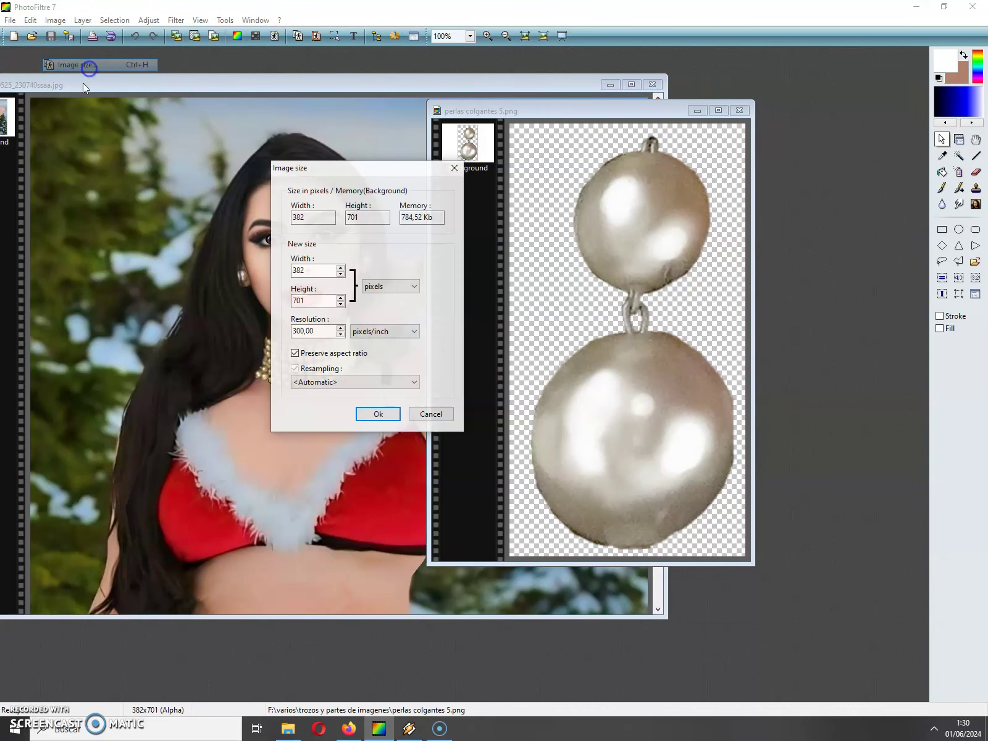
{"action": "double_click", "coordinate": [312, 268]}
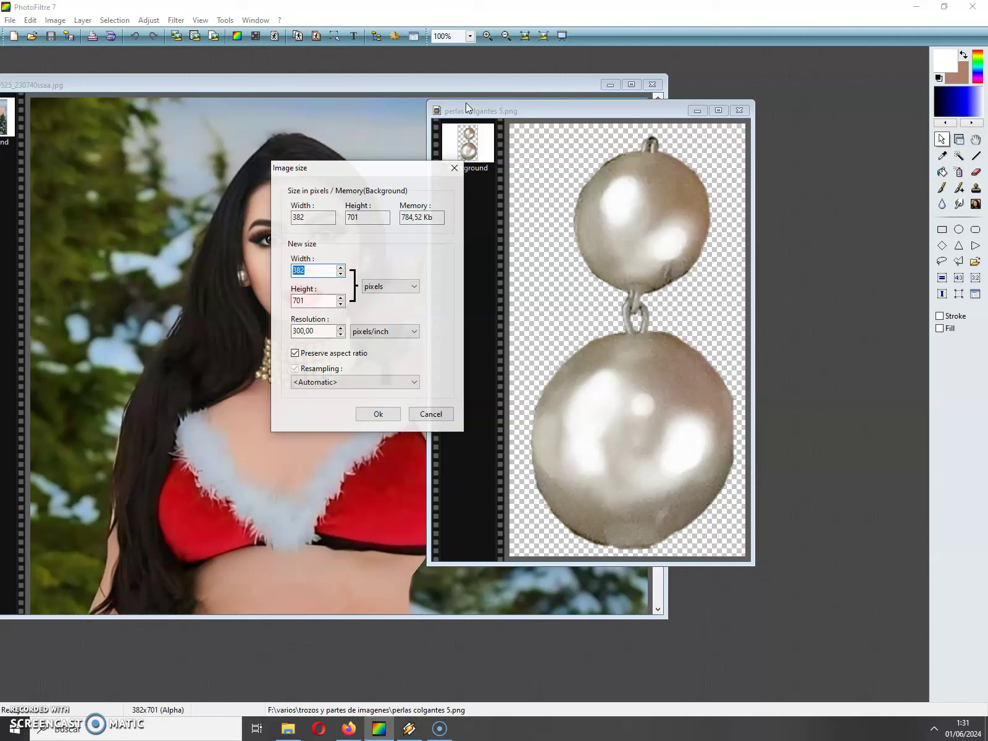
{"action": "type", "text": "2"}
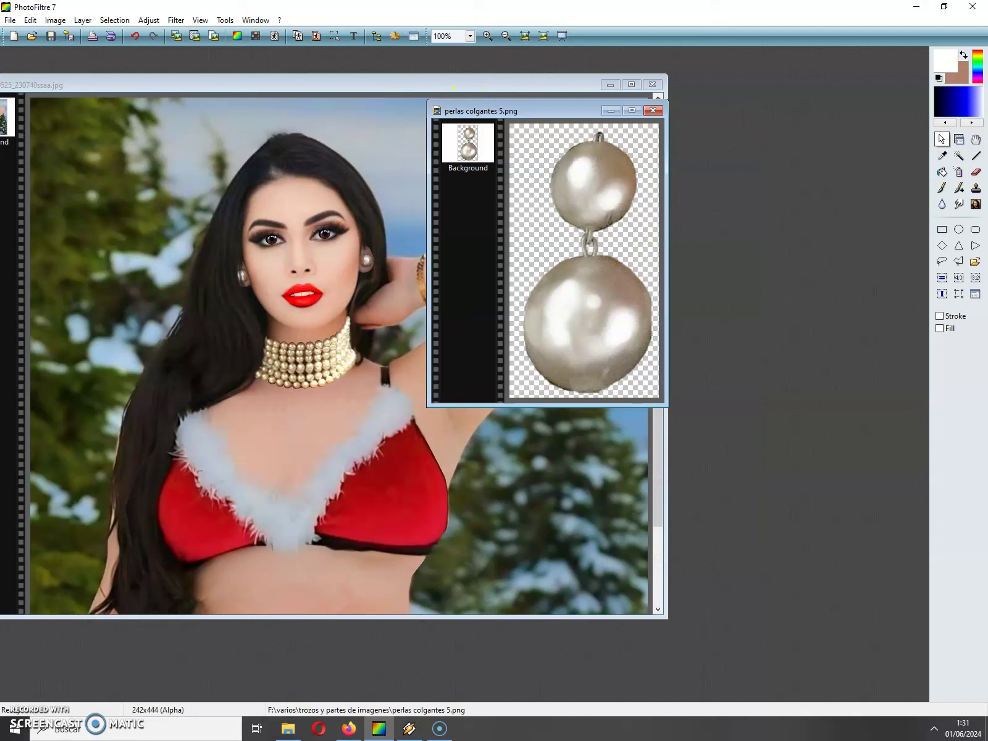
Copy the whole resized earring, paste it within its own image, and undo that paste
{"action": "left_click", "coordinate": [114, 19]}
{"action": "left_click", "coordinate": [135, 49]}
{"action": "left_click", "coordinate": [29, 21]}
{"action": "left_click", "coordinate": [66, 120]}
{"action": "left_click", "coordinate": [31, 20]}
{"action": "left_click", "coordinate": [54, 148]}
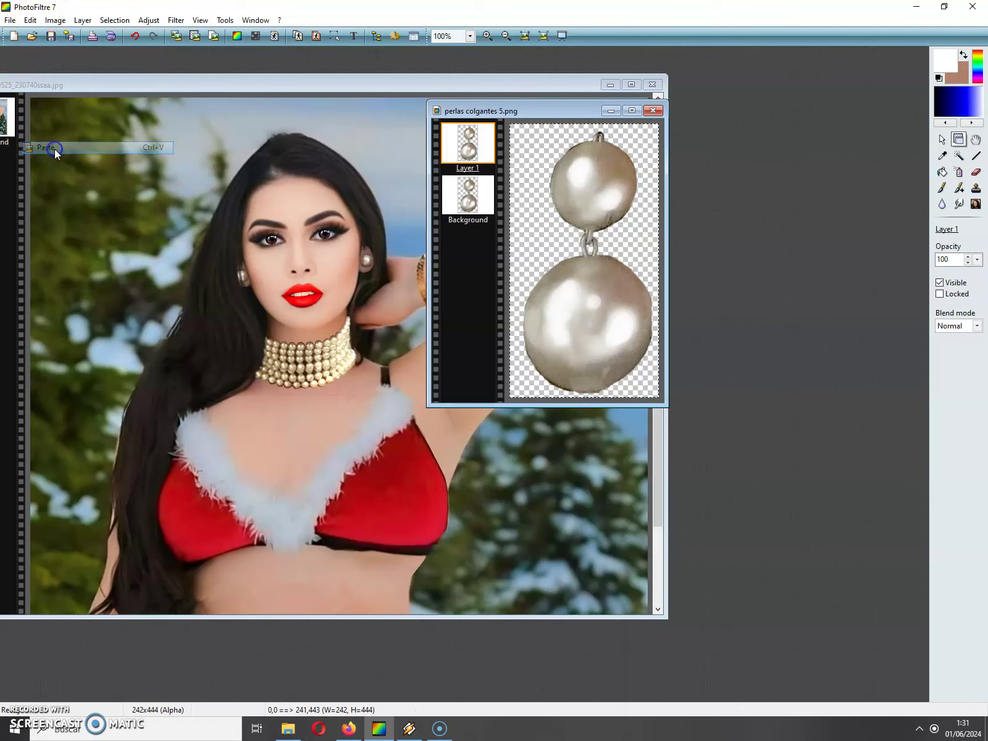
{"action": "left_click", "coordinate": [30, 20]}
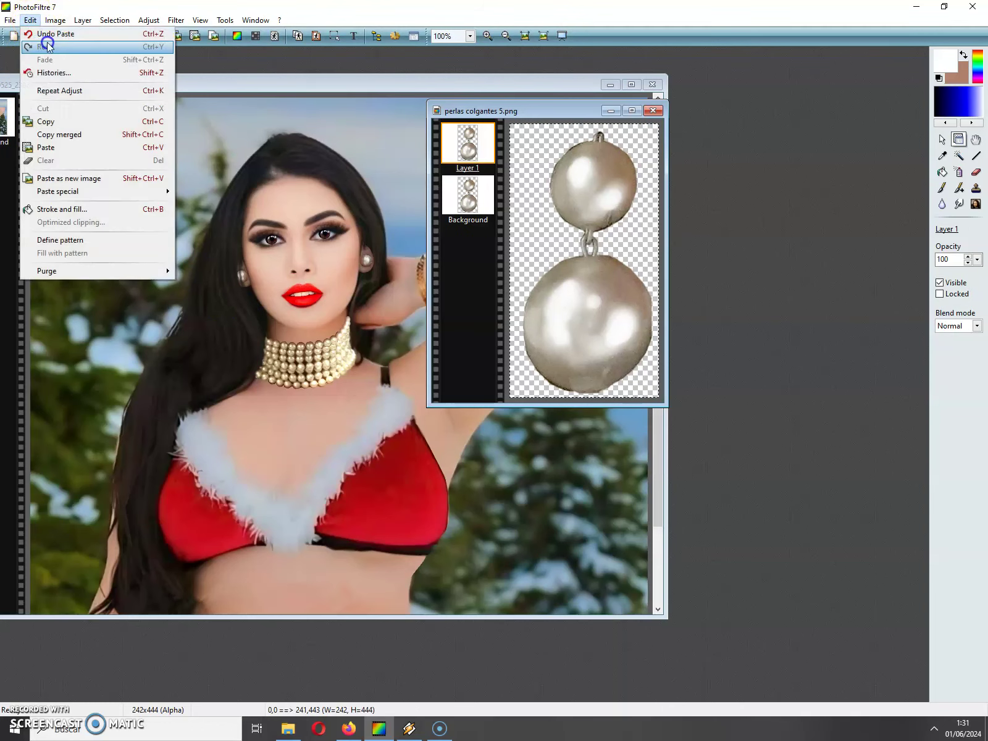
{"action": "left_click", "coordinate": [45, 34]}
Try the resized earring in the portrait below the earlobe on the long-hair side, and delete its layer
{"action": "left_click", "coordinate": [38, 96]}
{"action": "left_click", "coordinate": [31, 20]}
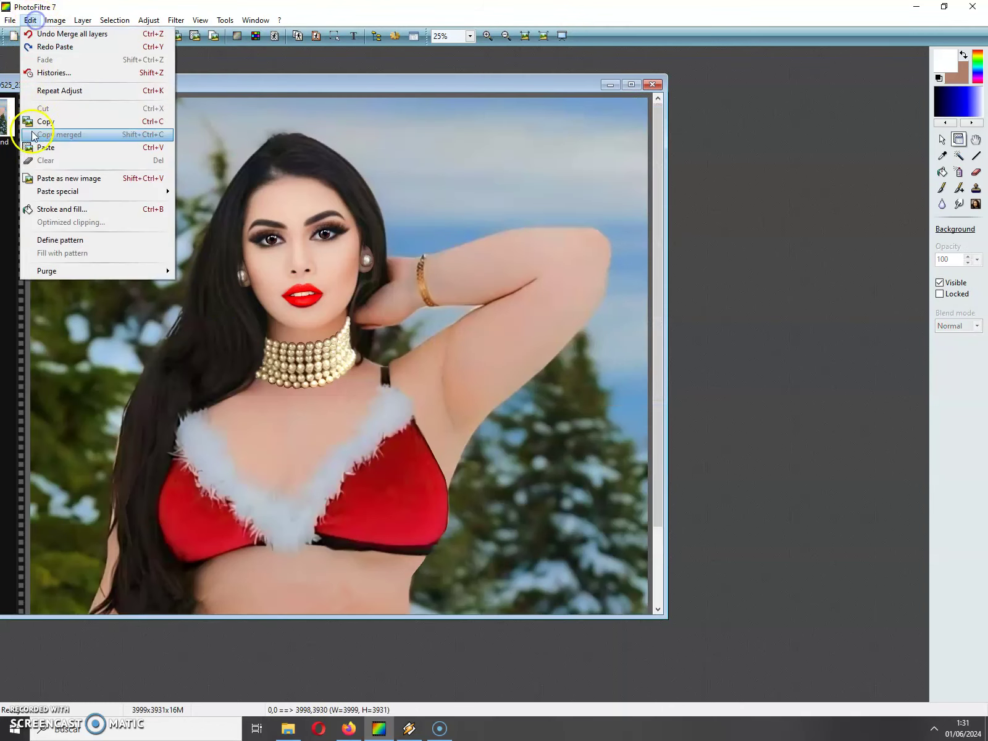
{"action": "left_click", "coordinate": [49, 147]}
{"action": "left_click_drag", "start_coordinate": [331, 374], "coordinate": [240, 339]}
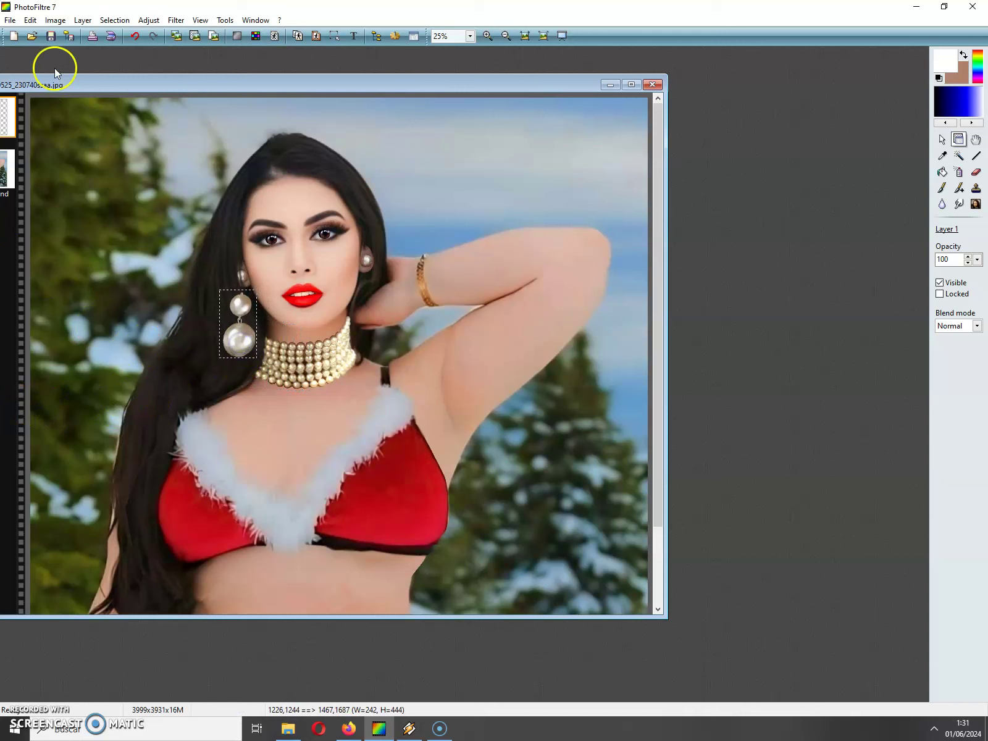
{"action": "left_click", "coordinate": [86, 24]}
{"action": "left_click", "coordinate": [89, 55]}
Lower the portrait window and resize the earring image to a width of 178 pixels, preserving the aspect ratio
{"action": "left_click_drag", "start_coordinate": [400, 84], "coordinate": [403, 243]}
{"action": "left_click", "coordinate": [458, 111]}
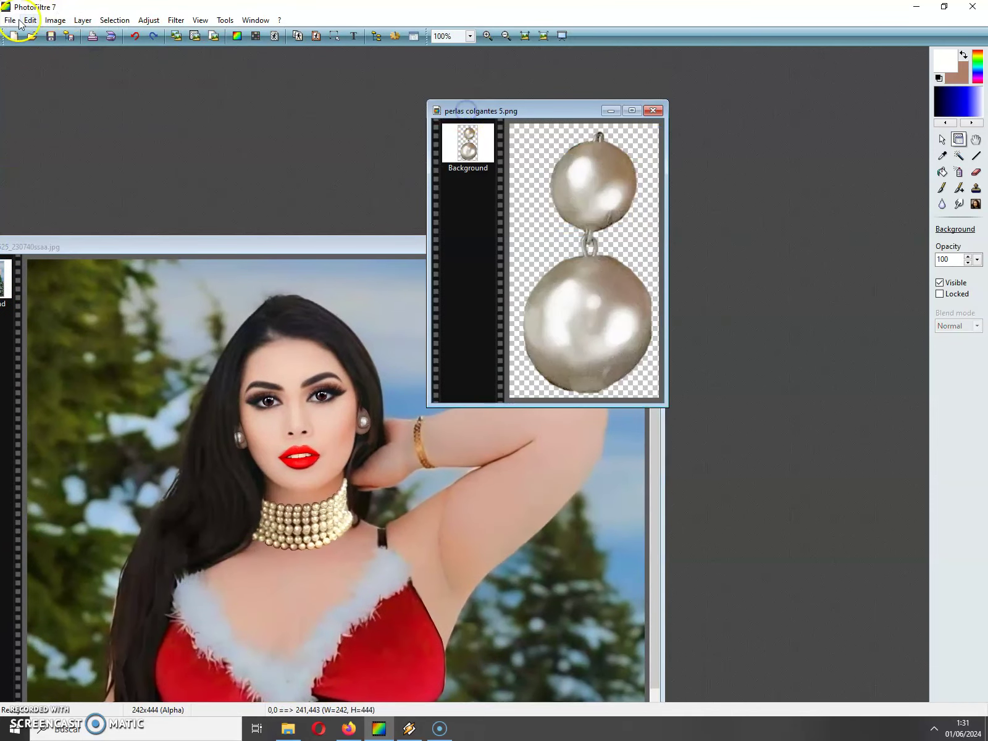
{"action": "left_click", "coordinate": [63, 23]}
{"action": "left_click", "coordinate": [74, 64]}
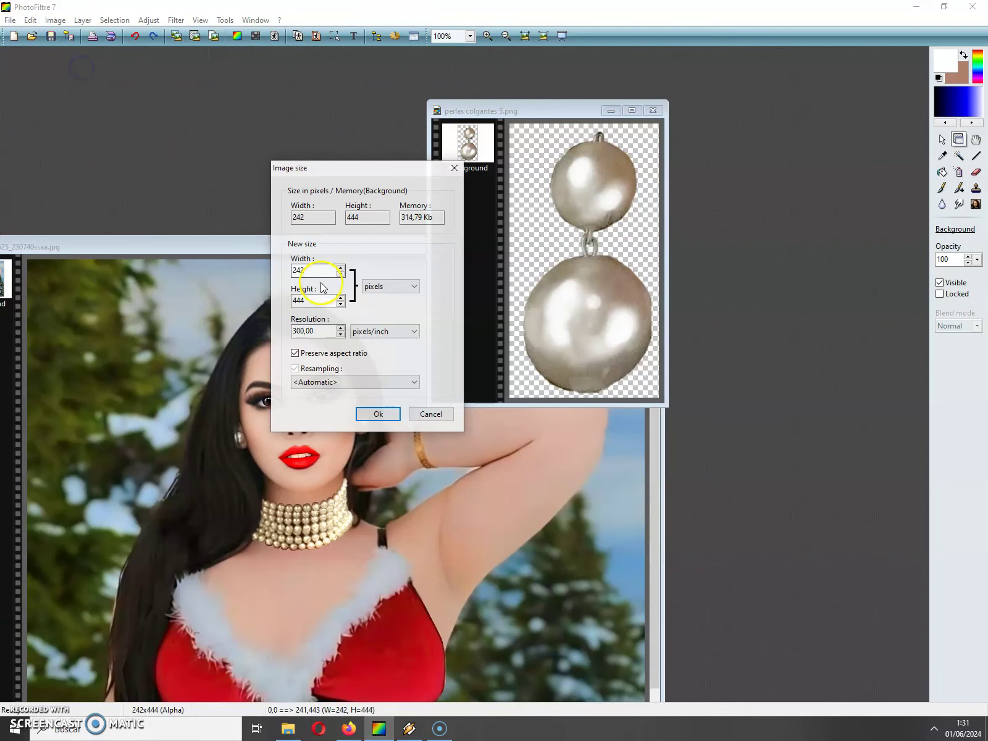
{"action": "type", "text": "178"}
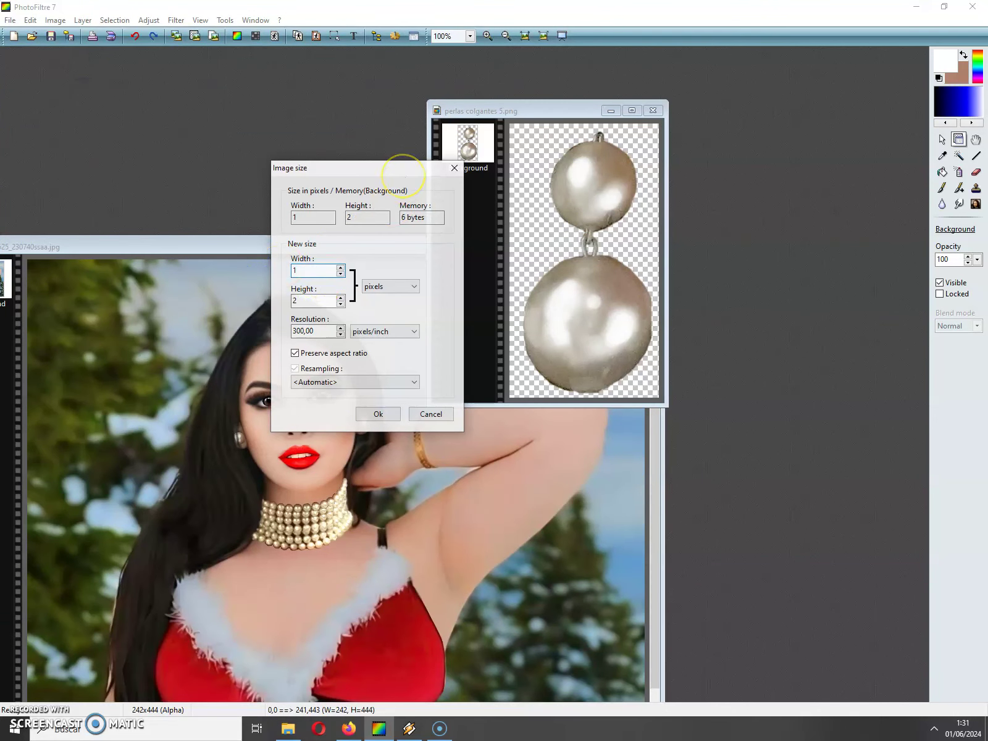
{"action": "left_click", "coordinate": [378, 414]}
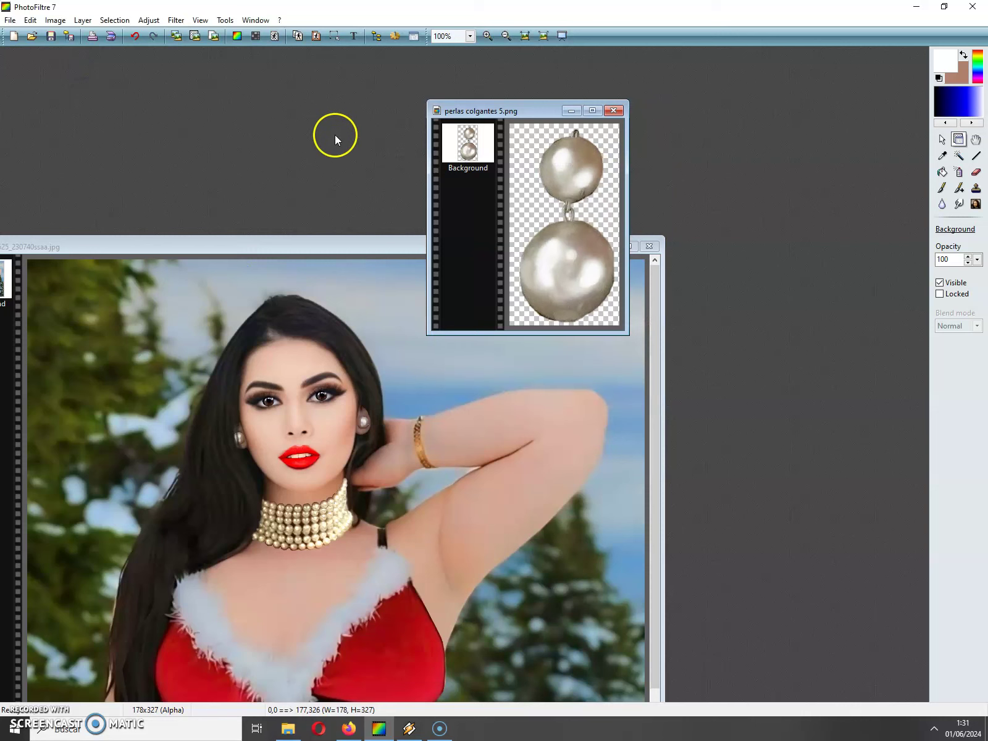
Copy the reduced earring into the portrait as a new layer and place it directly below the pearl on the long-hair side
{"action": "left_click", "coordinate": [29, 20]}
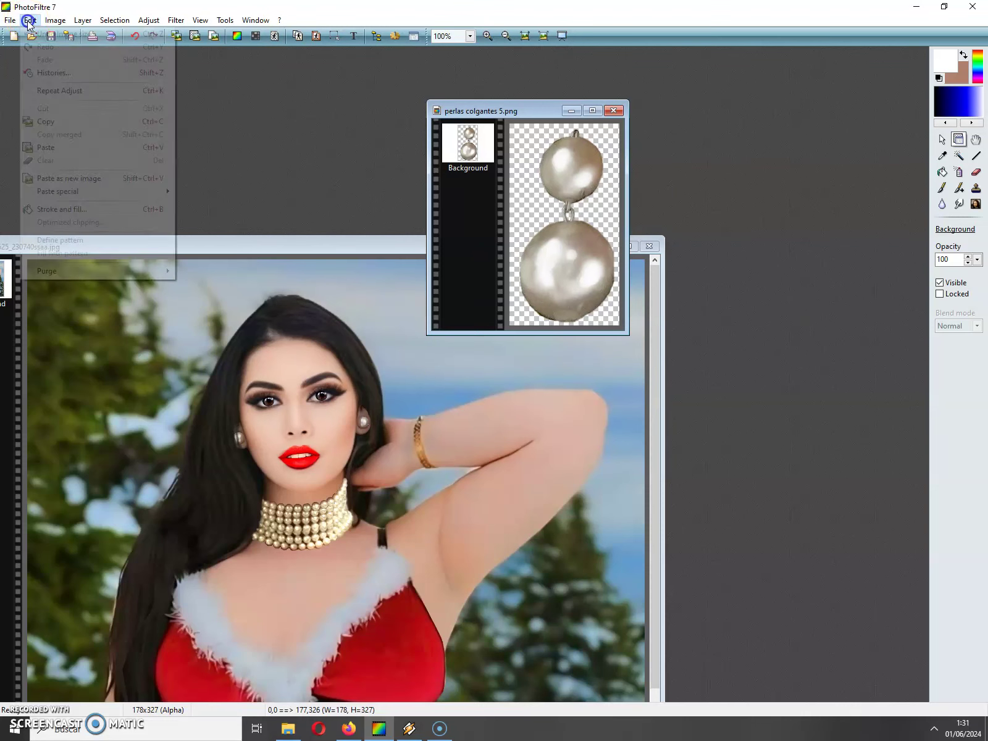
{"action": "left_click", "coordinate": [54, 123]}
{"action": "left_click", "coordinate": [63, 238]}
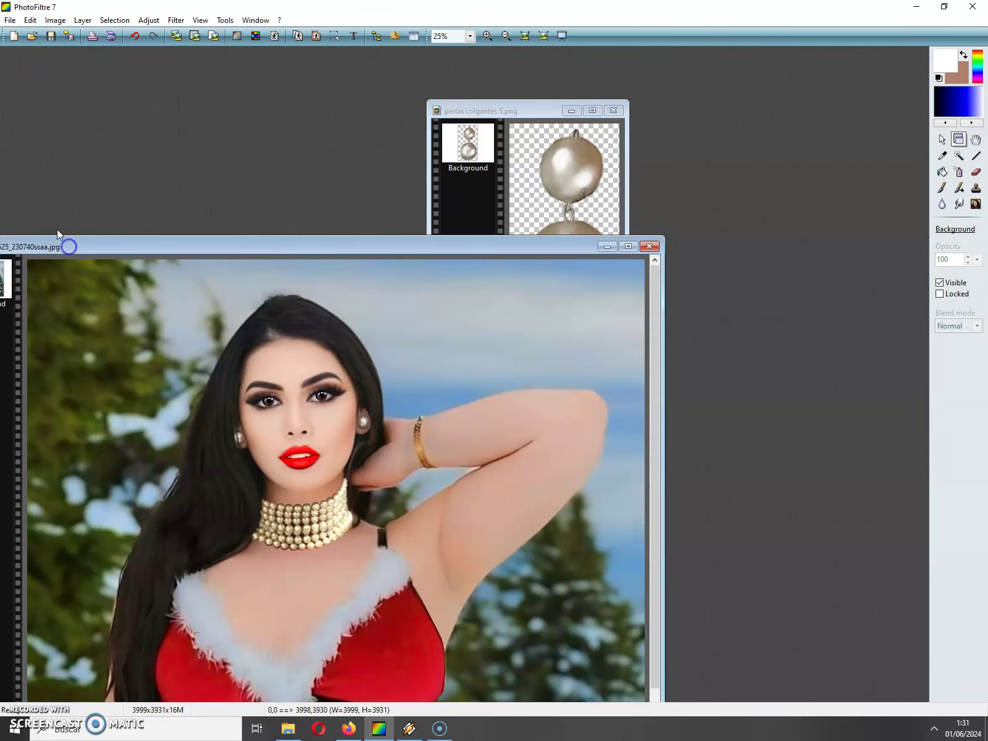
{"action": "left_click", "coordinate": [29, 19]}
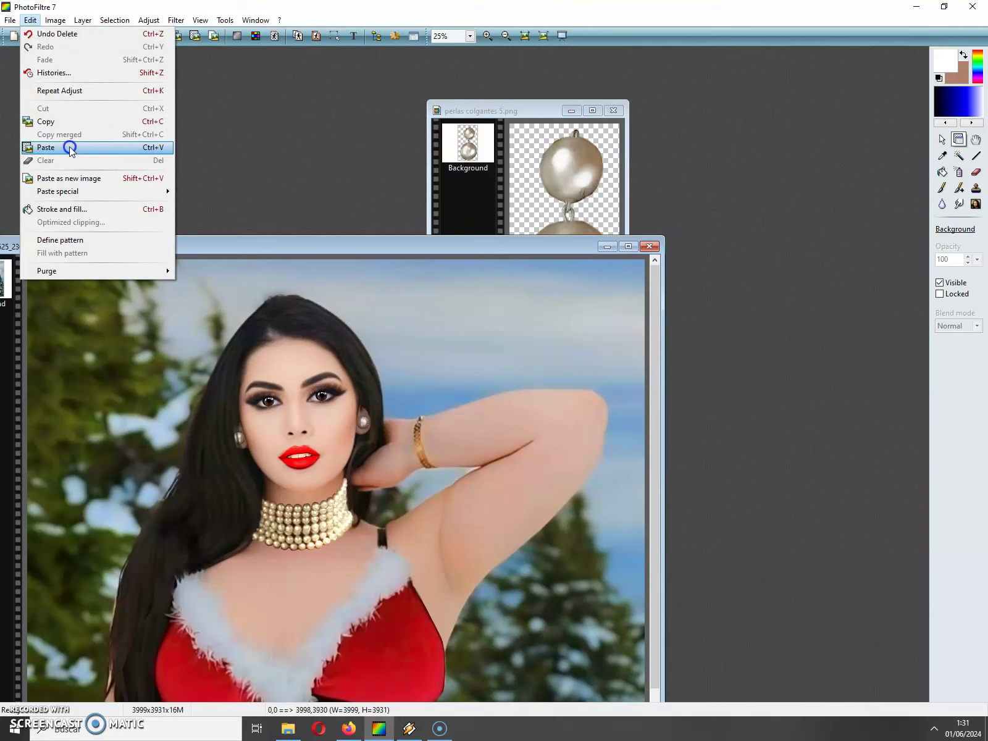
{"action": "left_click", "coordinate": [70, 148]}
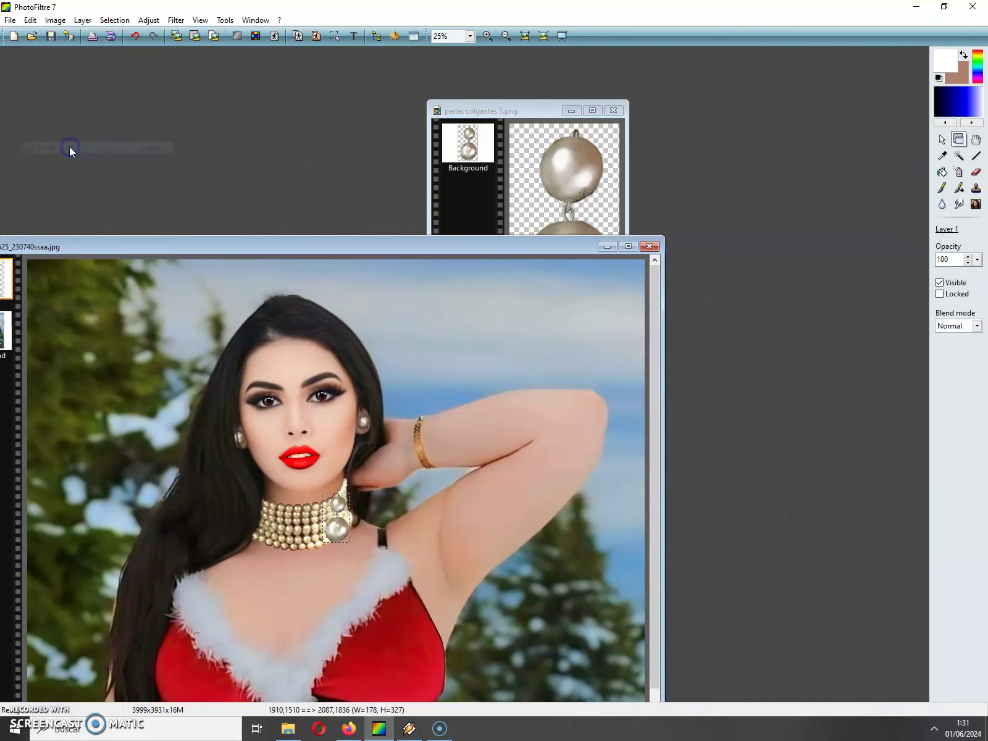
{"action": "left_click_drag", "start_coordinate": [337, 528], "coordinate": [237, 494]}
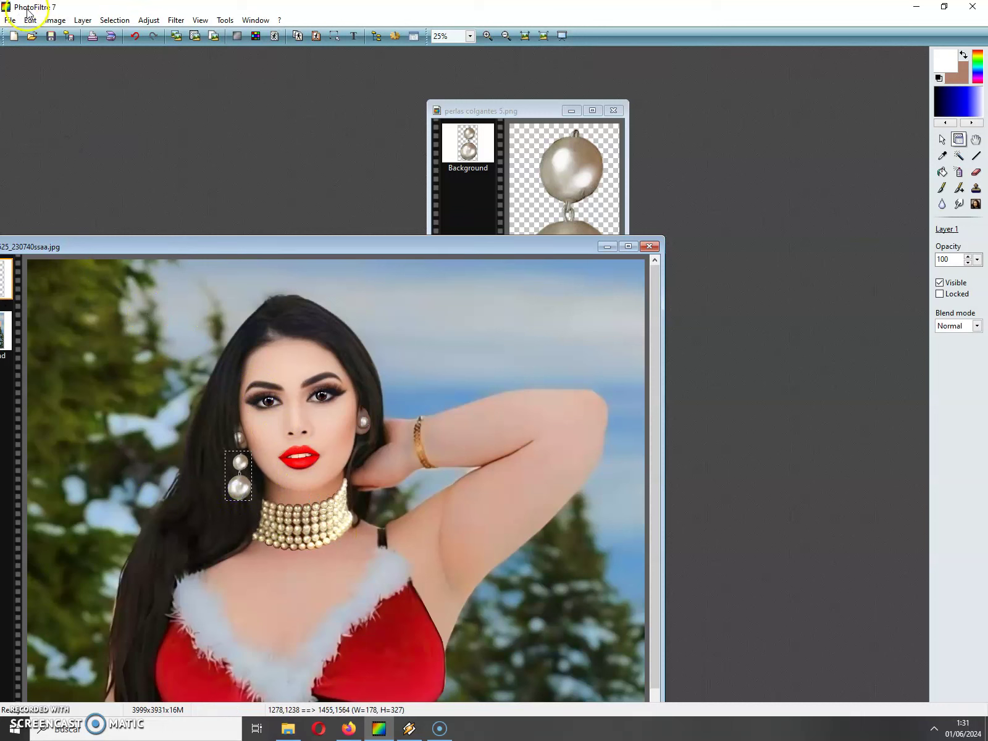
Adjust the hanging earring layer to brightness -10%, contrast 33%, saturation 4% and gamma 0.97
{"action": "left_click", "coordinate": [121, 21]}
{"action": "mouse_move", "coordinate": [148, 20]}
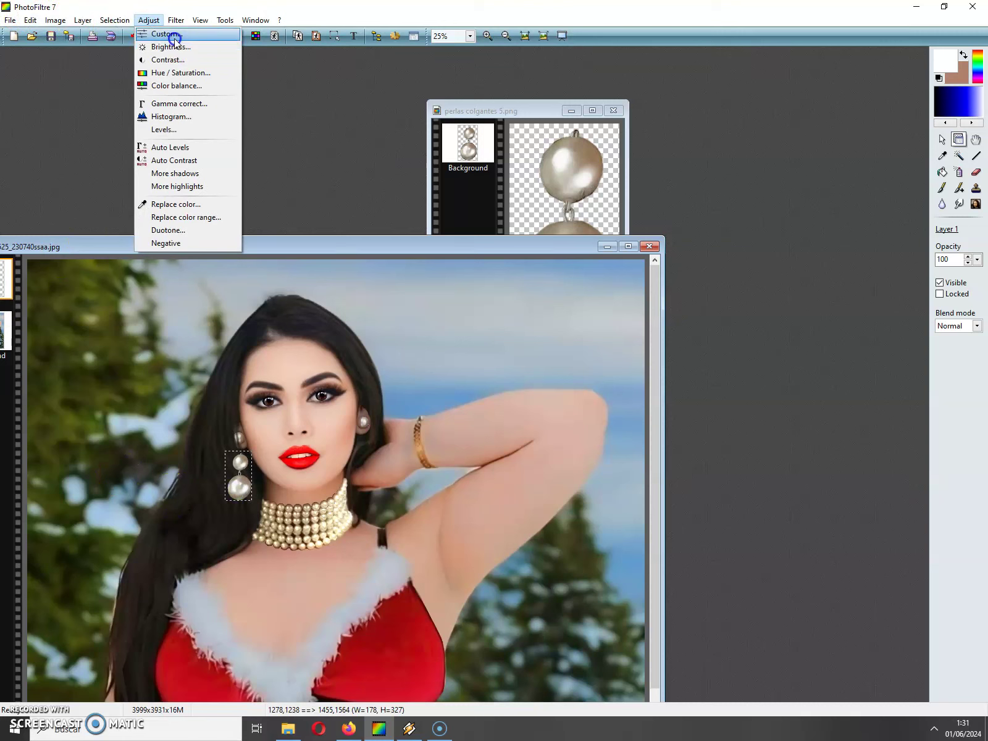
{"action": "left_click", "coordinate": [175, 37]}
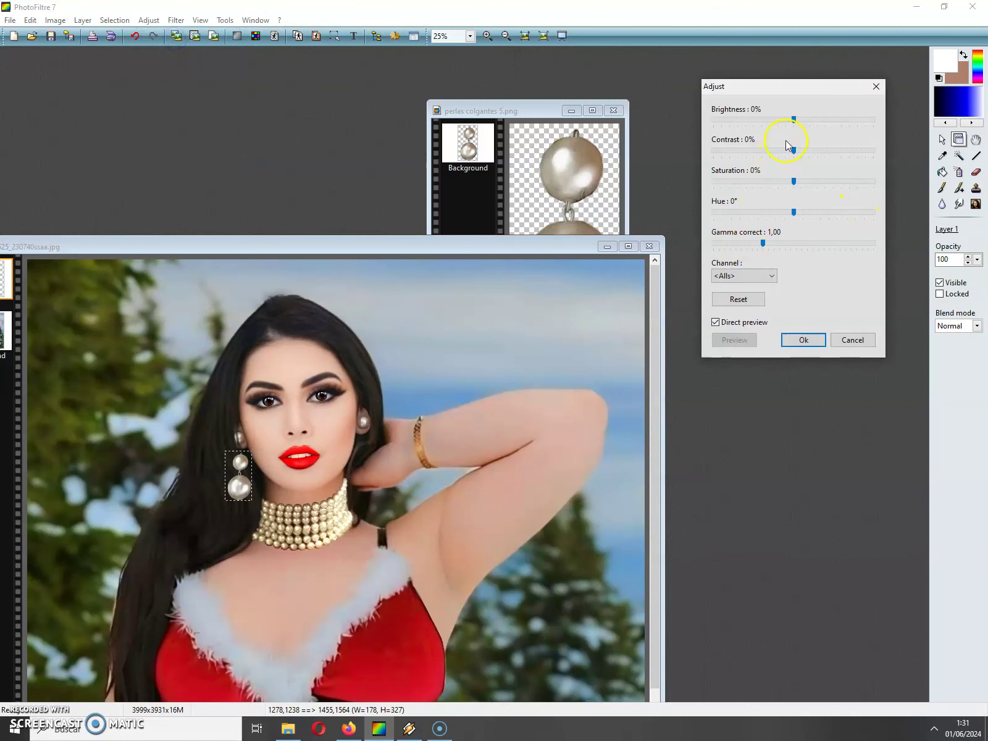
{"action": "mouse_move", "coordinate": [795, 121]}
{"action": "left_mouse_down"}
{"action": "mouse_move", "coordinate": [785, 120]}
{"action": "mouse_move", "coordinate": [795, 151]}
{"action": "mouse_move", "coordinate": [823, 156]}
{"action": "mouse_move", "coordinate": [786, 123]}
{"action": "left_mouse_up"}
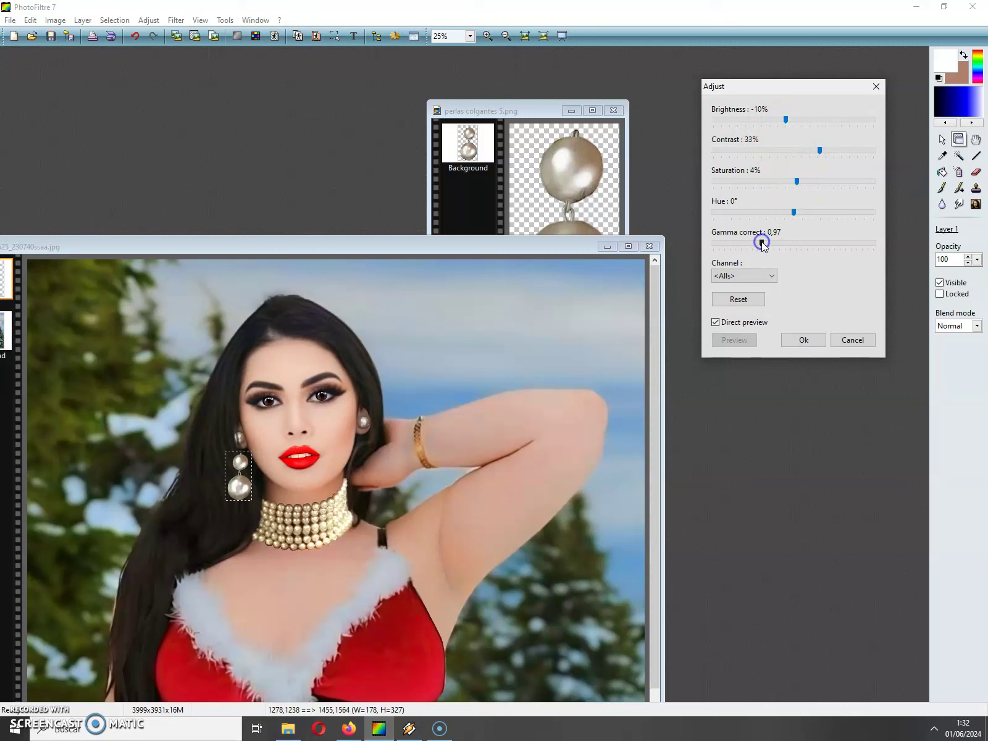
{"action": "left_click", "coordinate": [803, 340]}
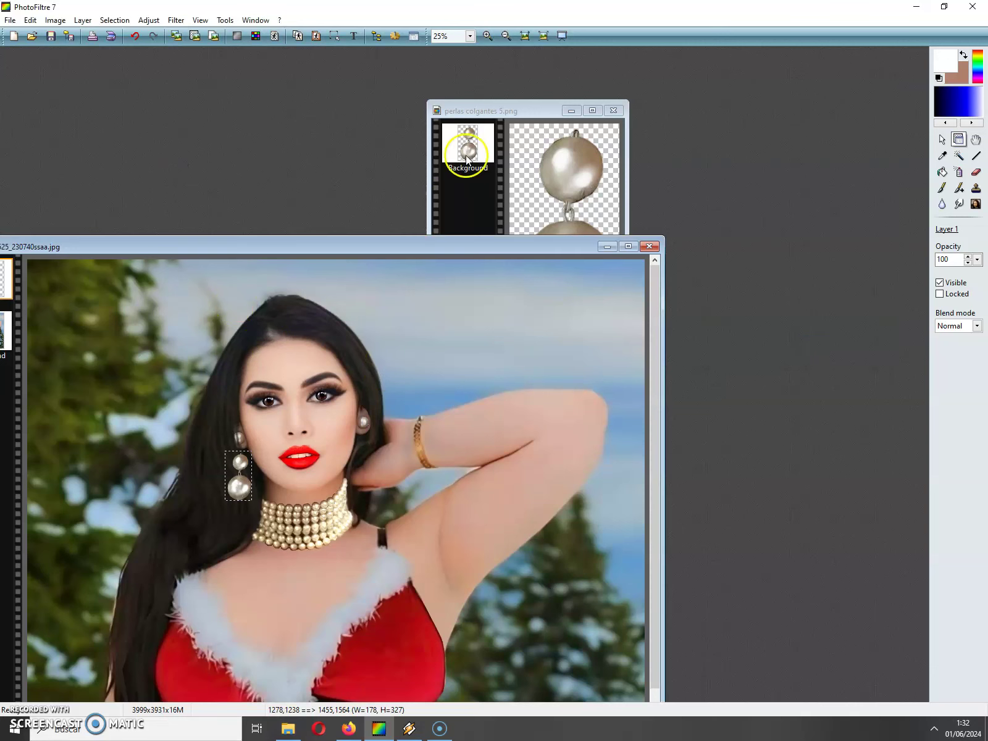
Copy the adjusted earring, paste it as a new layer and place it directly below the stud on the raised-arm side
{"action": "left_click", "coordinate": [83, 20]}
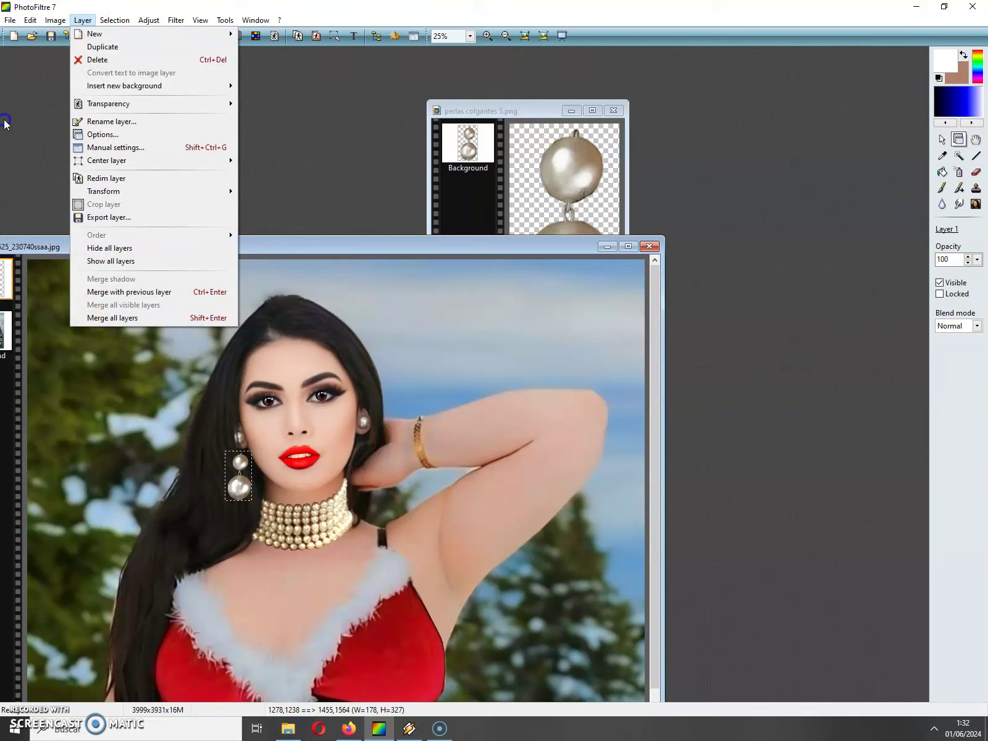
{"action": "left_click", "coordinate": [32, 20]}
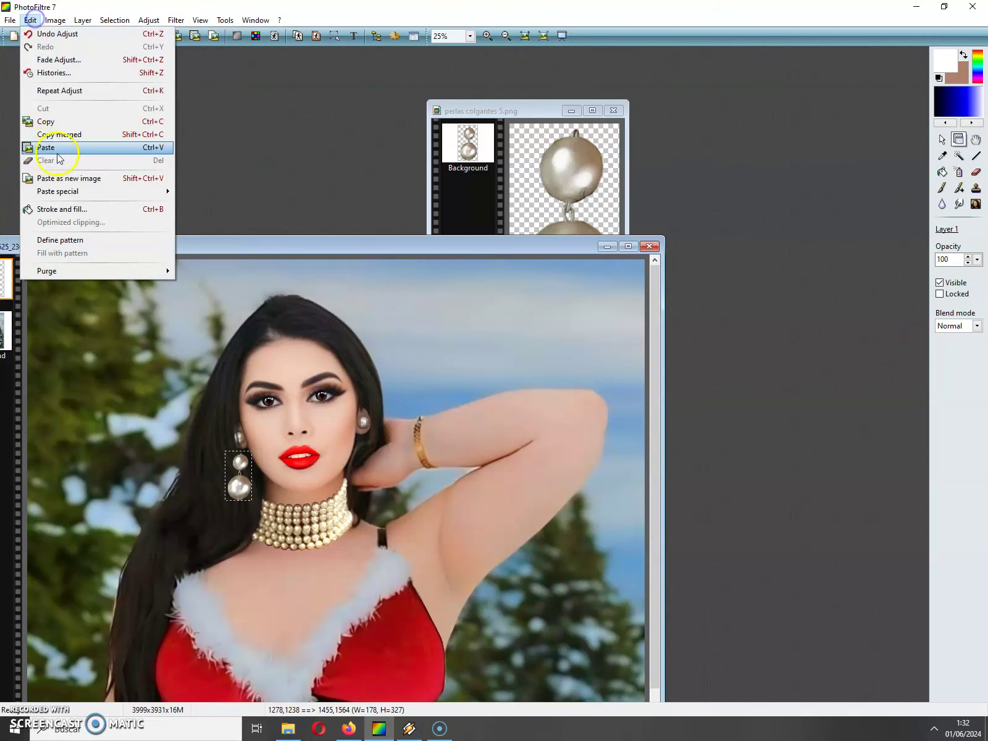
{"action": "left_click", "coordinate": [62, 121]}
{"action": "left_click", "coordinate": [30, 20]}
{"action": "left_click", "coordinate": [56, 148]}
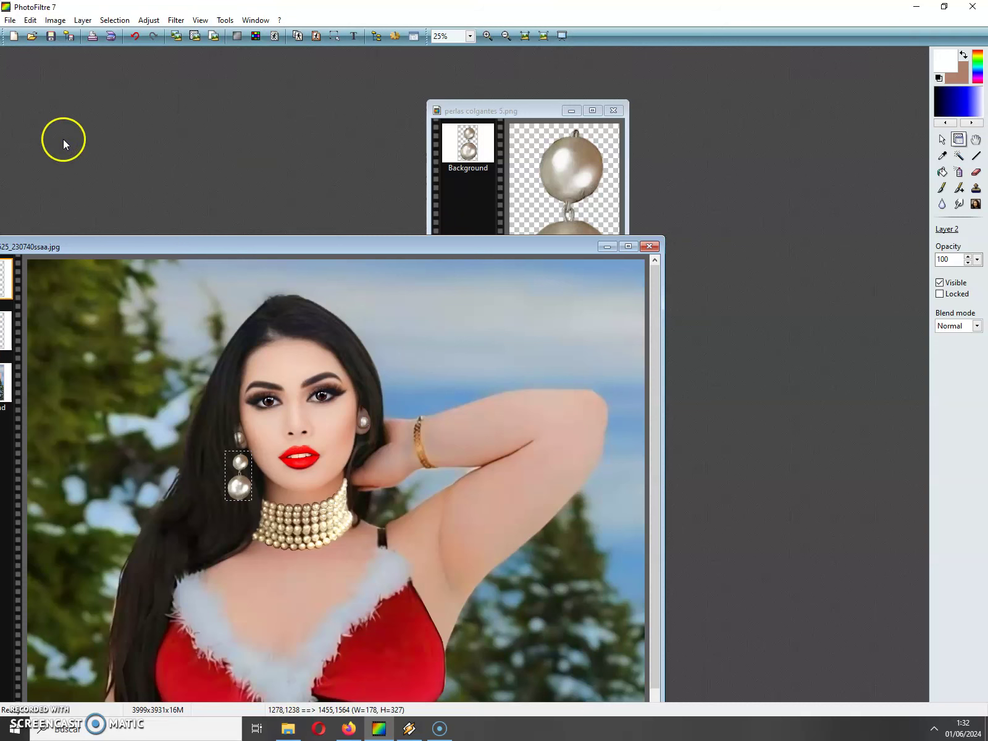
{"action": "left_click_drag", "start_coordinate": [86, 248], "coordinate": [209, 226]}
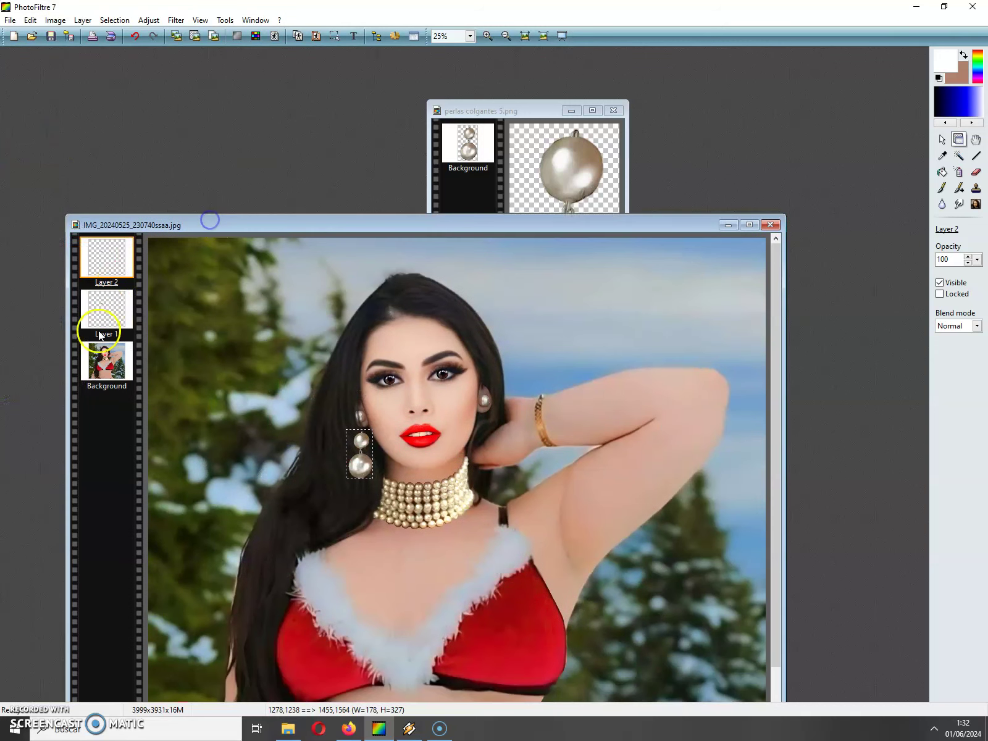
{"action": "left_click_drag", "start_coordinate": [357, 470], "coordinate": [479, 455]}
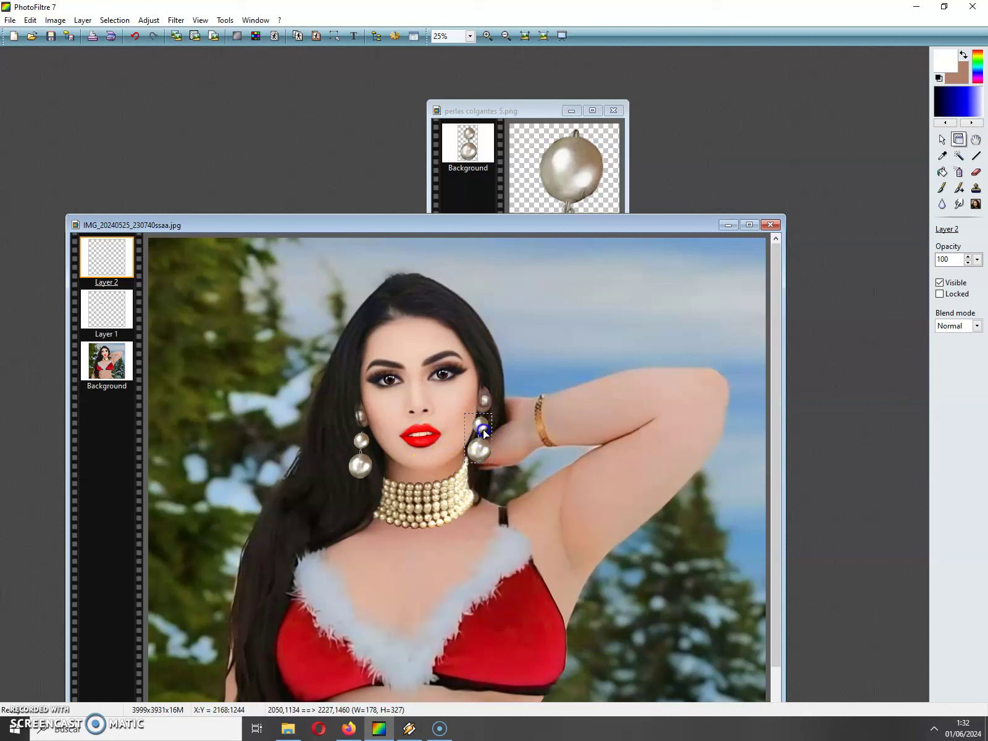
{"action": "left_click_drag", "start_coordinate": [483, 429], "coordinate": [481, 430]}
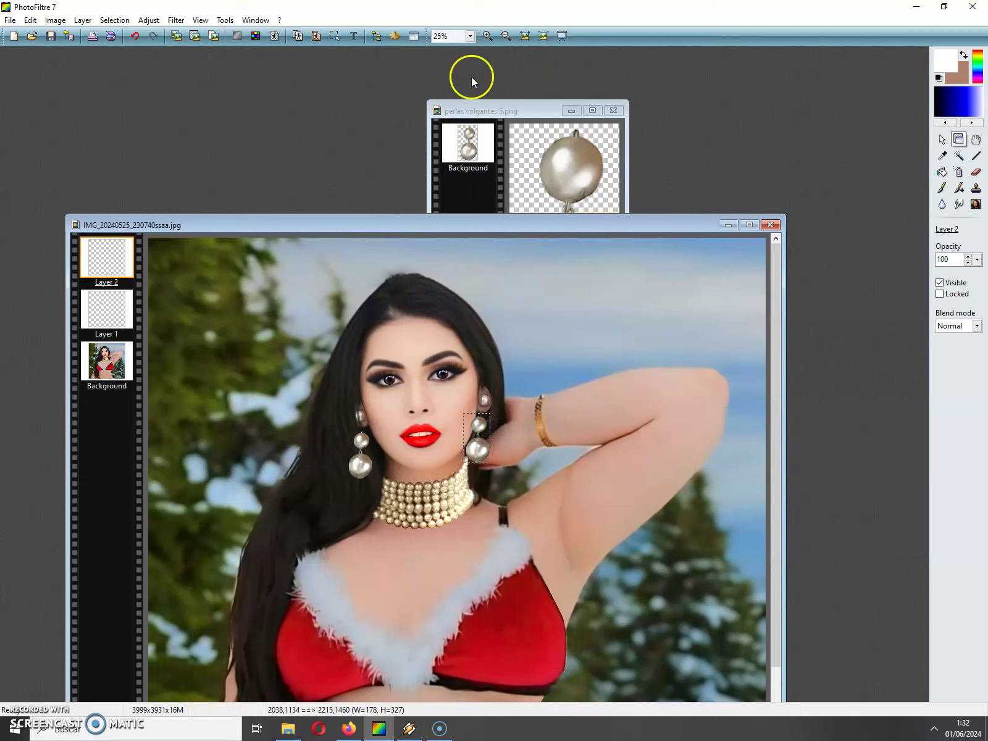
Outline the cheek area overlapped by the new earring with a freehand selection along the jawline and clear it from the earring layer
{"action": "left_click_drag", "start_coordinate": [438, 221], "coordinate": [354, 174]}
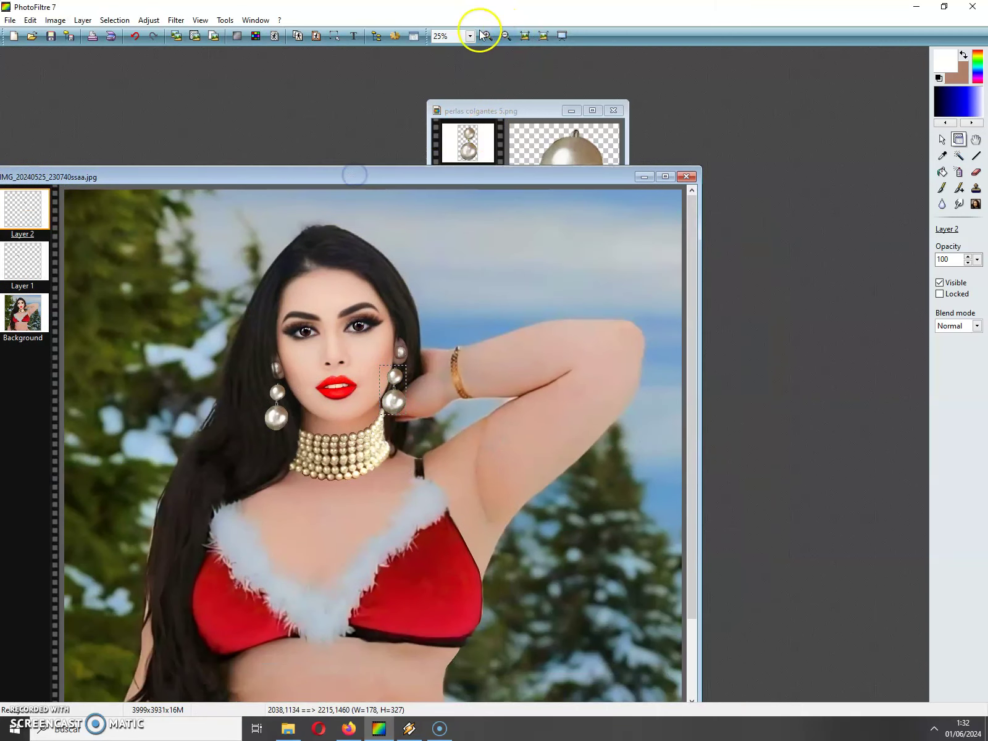
{"action": "left_click", "coordinate": [484, 35]}
{"action": "left_click", "coordinate": [484, 35]}
{"action": "left_click", "coordinate": [484, 34]}
{"action": "left_click", "coordinate": [484, 34]}
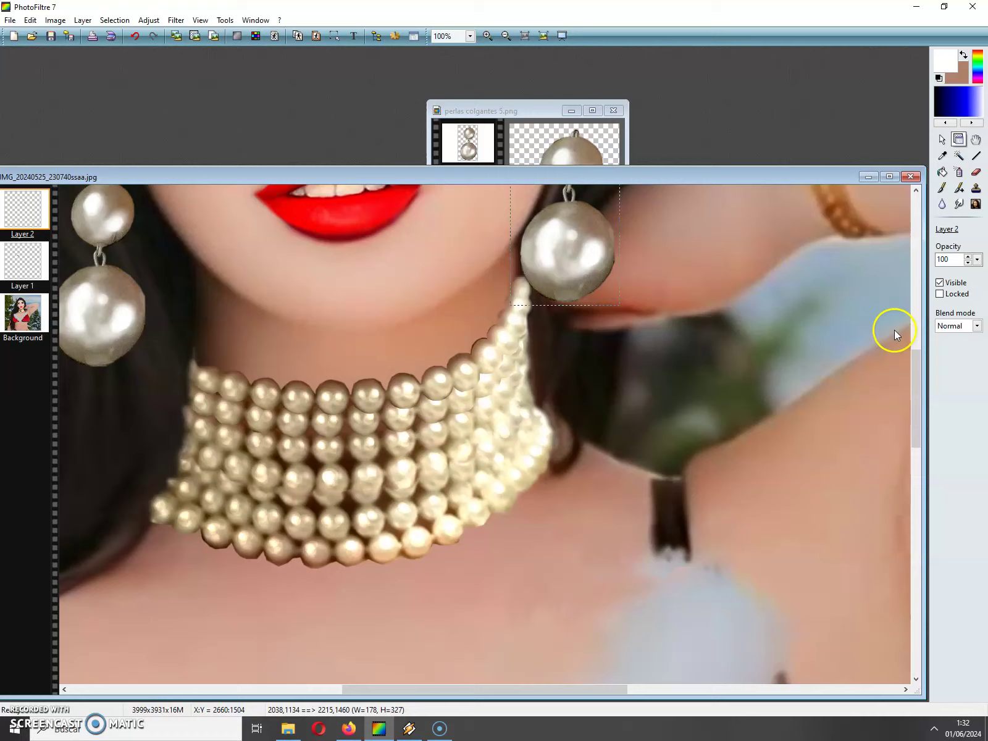
{"action": "left_click_drag", "start_coordinate": [914, 388], "coordinate": [914, 327]}
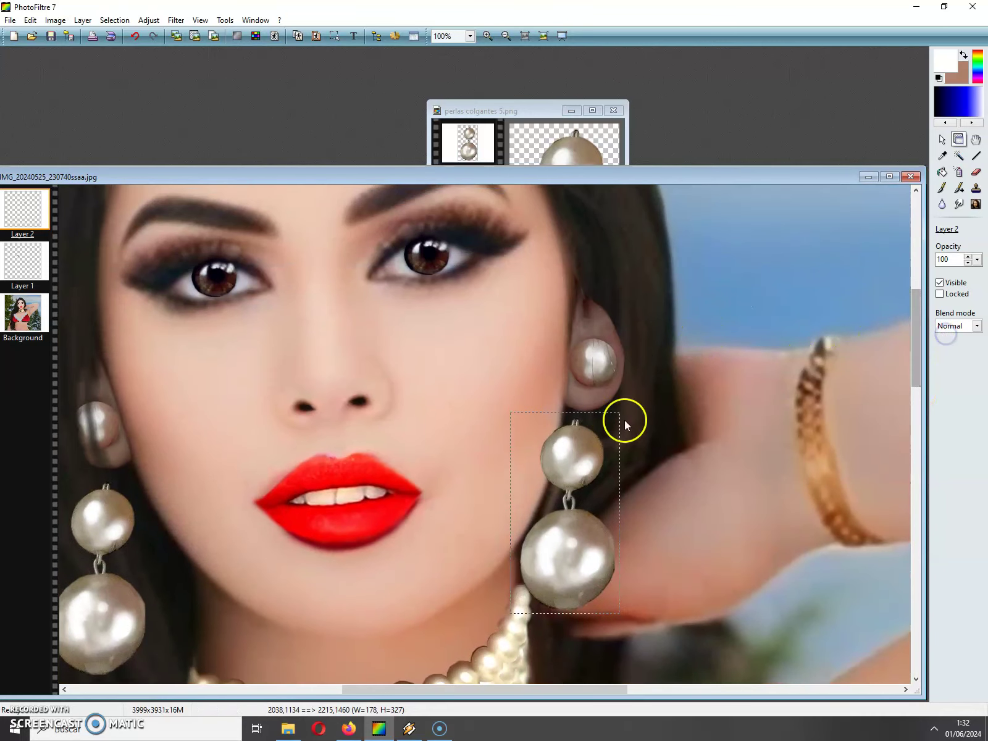
{"action": "left_click", "coordinate": [941, 140]}
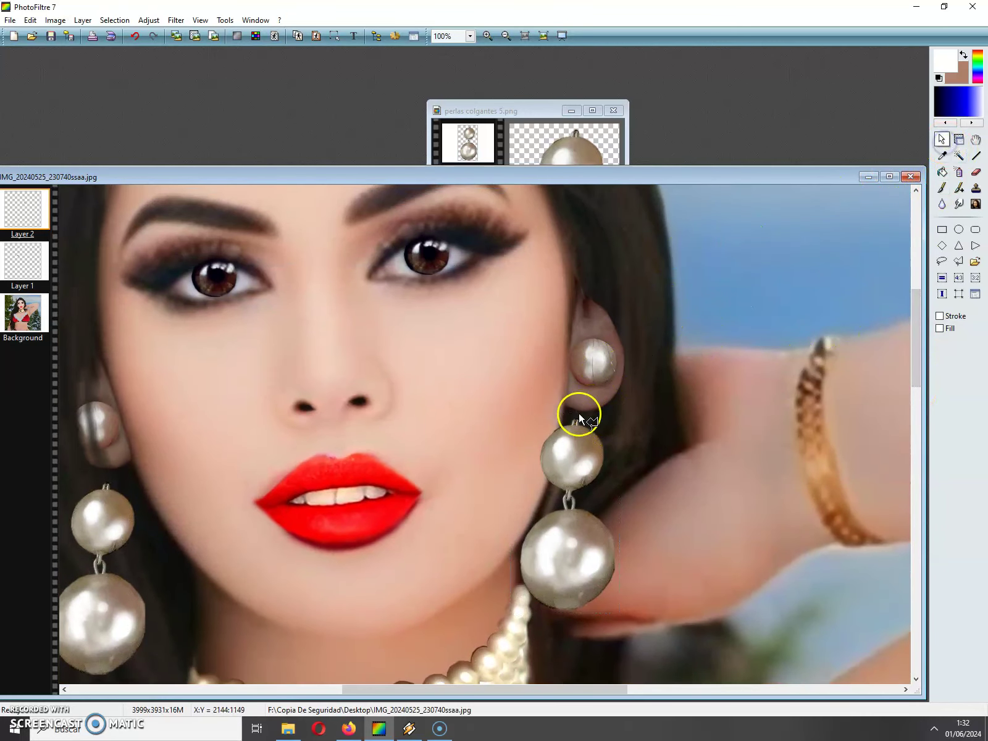
{"action": "mouse_move", "coordinate": [543, 493]}
{"action": "left_mouse_down"}
{"action": "mouse_move", "coordinate": [567, 395]}
{"action": "mouse_move", "coordinate": [557, 384]}
{"action": "mouse_move", "coordinate": [530, 410]}
{"action": "mouse_move", "coordinate": [502, 495]}
{"action": "mouse_move", "coordinate": [507, 525]}
{"action": "left_mouse_up"}
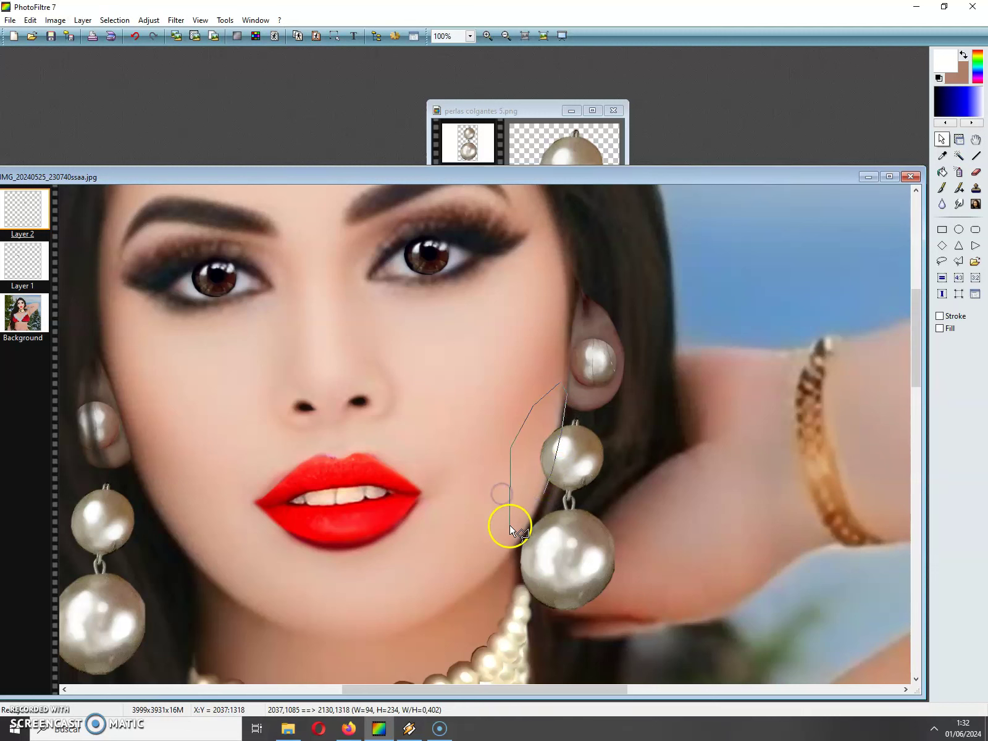
{"action": "key", "text": "Delete"}
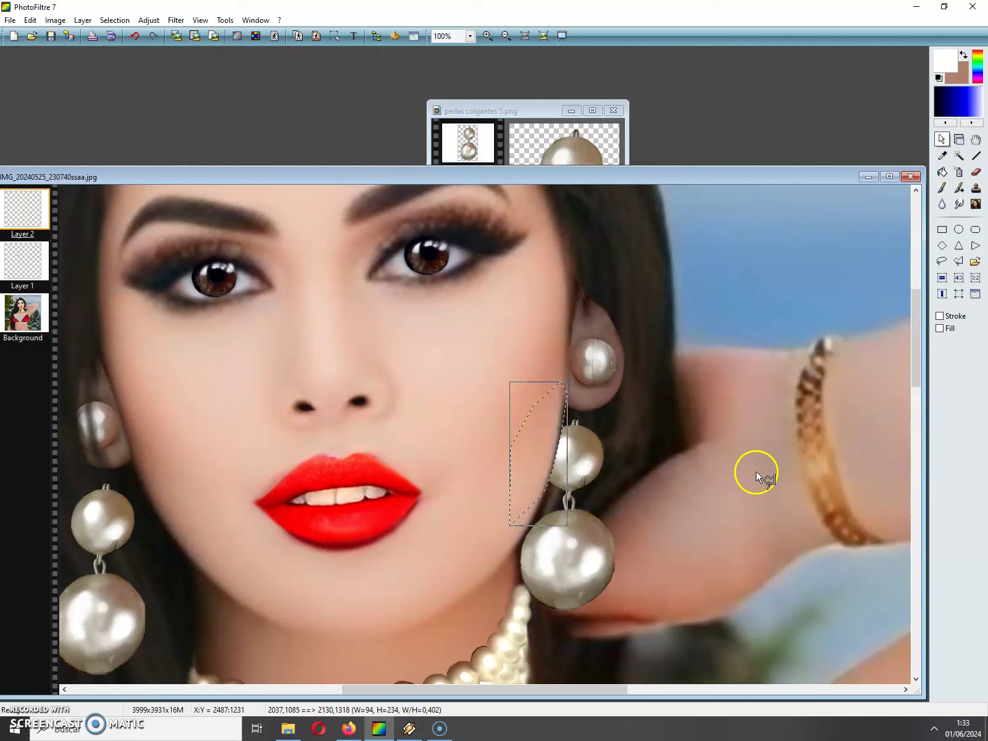
Set the opacity of the raised-arm side earring layer to 20%
{"action": "scroll", "coordinate": [916, 378], "scroll_direction": "down", "scroll_amount": 3}
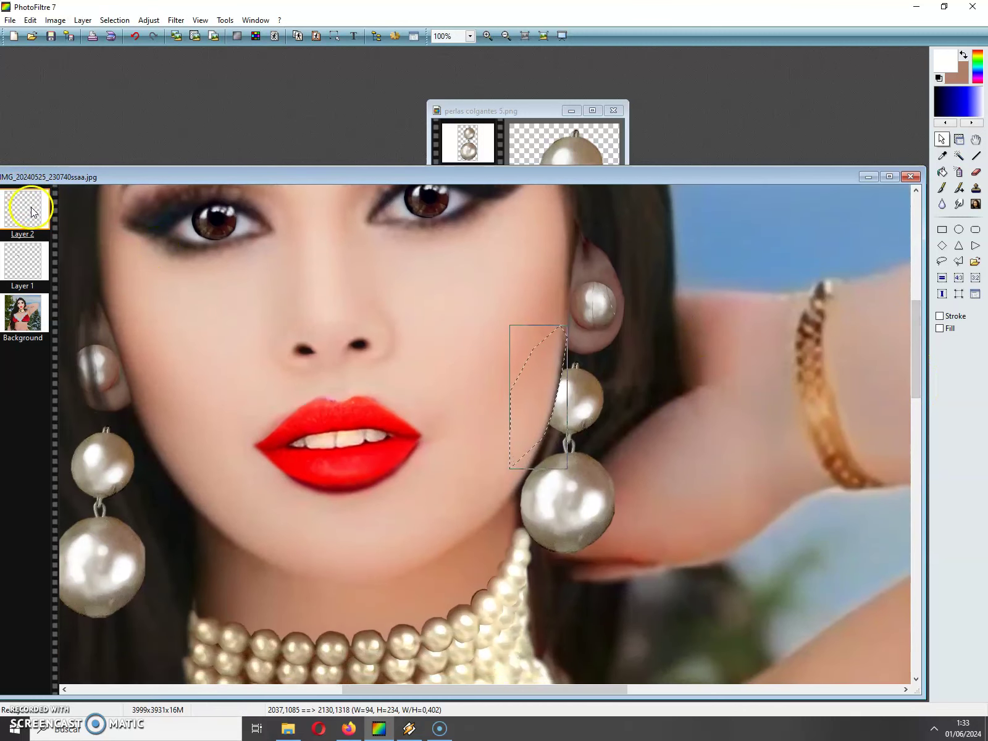
{"action": "left_click", "coordinate": [962, 139]}
{"action": "left_click", "coordinate": [979, 260]}
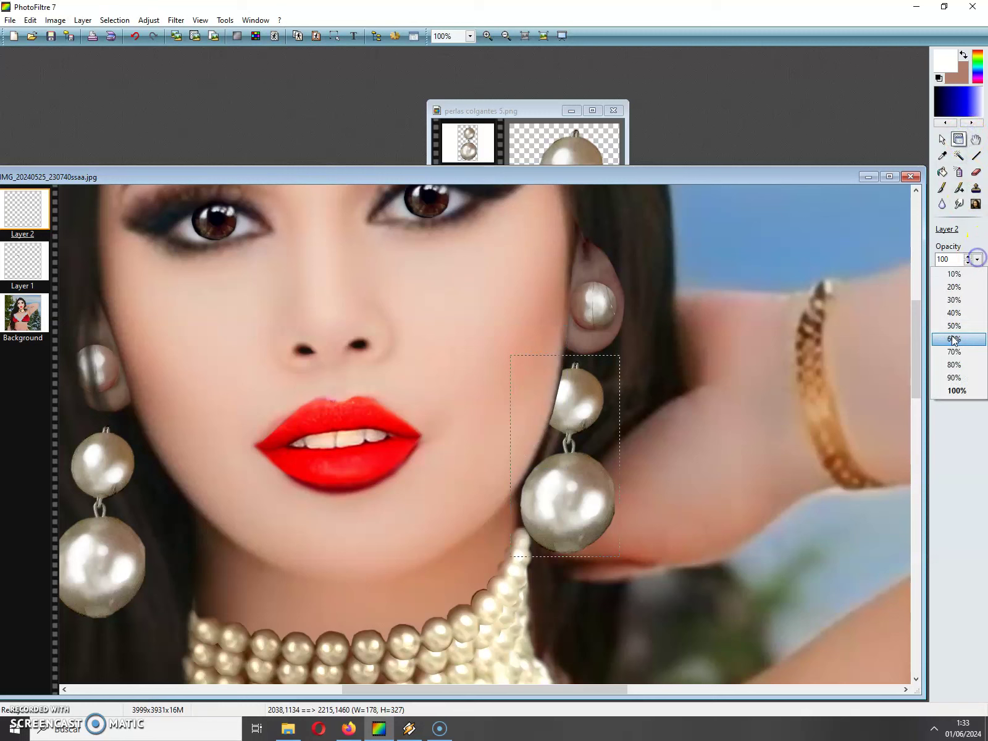
{"action": "left_click", "coordinate": [954, 327]}
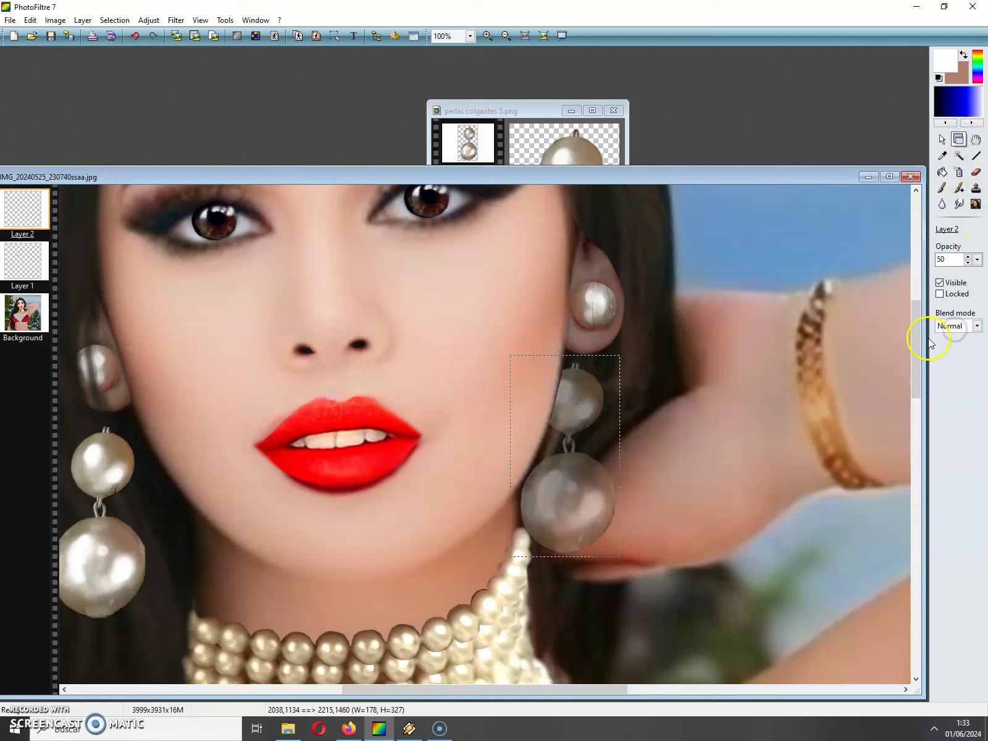
{"action": "left_click", "coordinate": [979, 259]}
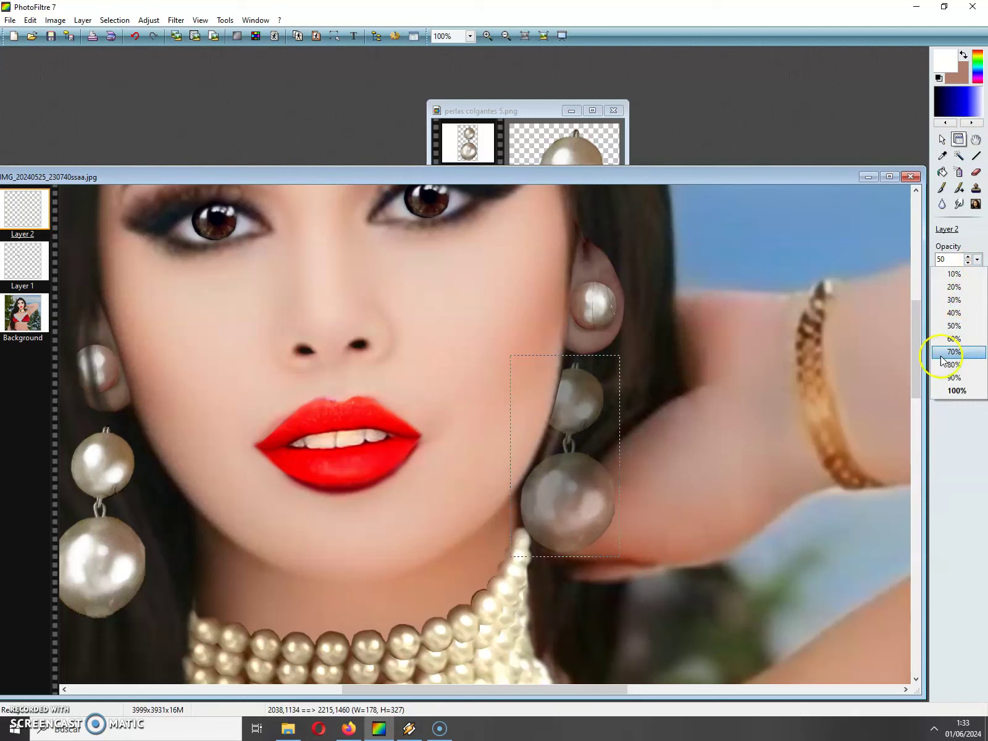
{"action": "left_click", "coordinate": [954, 287]}
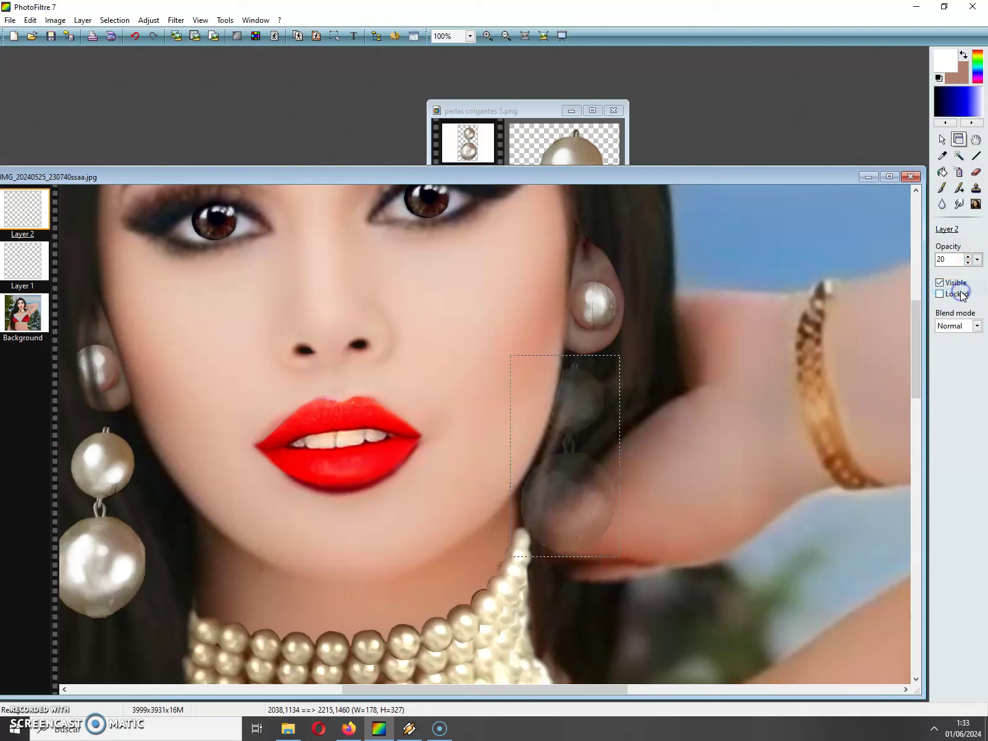
Select the hand area that overlaps the faded lower pearl, following the hand's upper edge, with a freehand outline about 381 by 340 pixels
{"action": "left_click", "coordinate": [941, 139]}
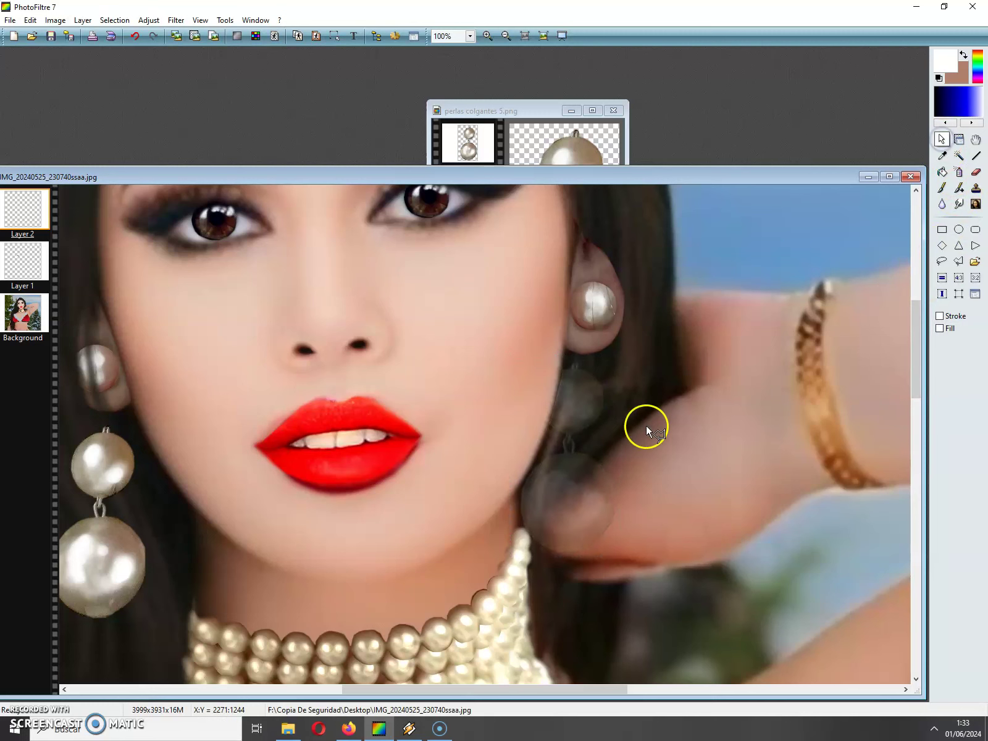
{"action": "left_click_drag", "start_coordinate": [665, 408], "coordinate": [598, 462]}
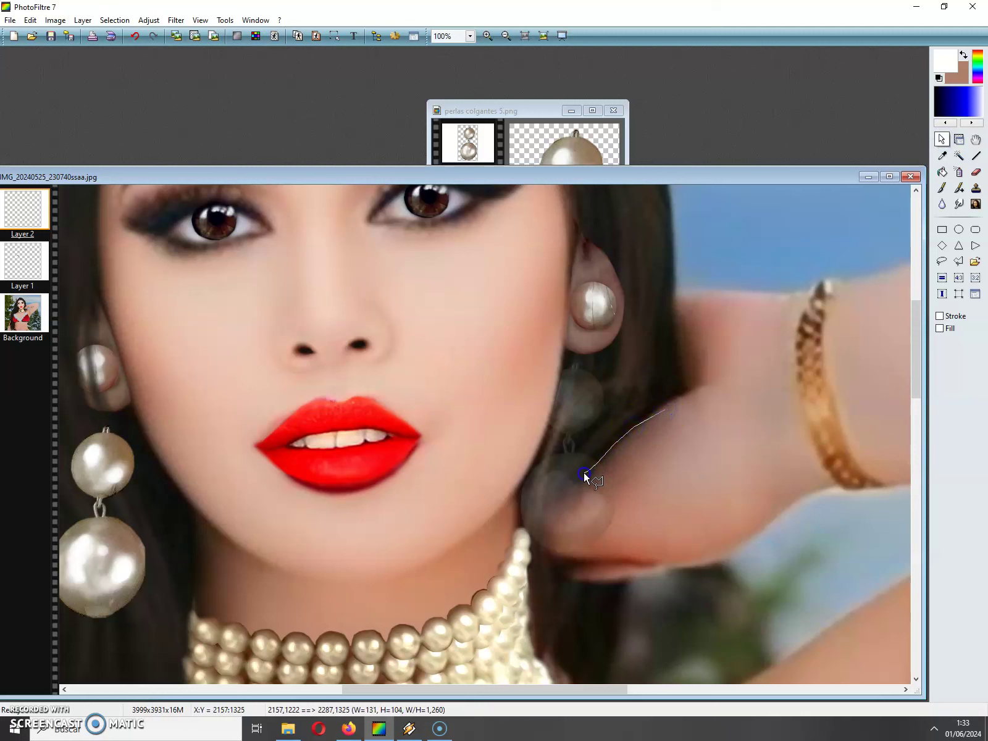
{"action": "left_click_drag", "start_coordinate": [551, 494], "coordinate": [546, 495]}
{"action": "mouse_move", "coordinate": [543, 499]}
{"action": "left_mouse_down"}
{"action": "mouse_move", "coordinate": [542, 544]}
{"action": "mouse_move", "coordinate": [580, 607]}
{"action": "mouse_move", "coordinate": [649, 620]}
{"action": "mouse_move", "coordinate": [714, 616]}
{"action": "mouse_move", "coordinate": [759, 537]}
{"action": "mouse_move", "coordinate": [778, 469]}
{"action": "mouse_move", "coordinate": [770, 438]}
{"action": "left_mouse_up"}
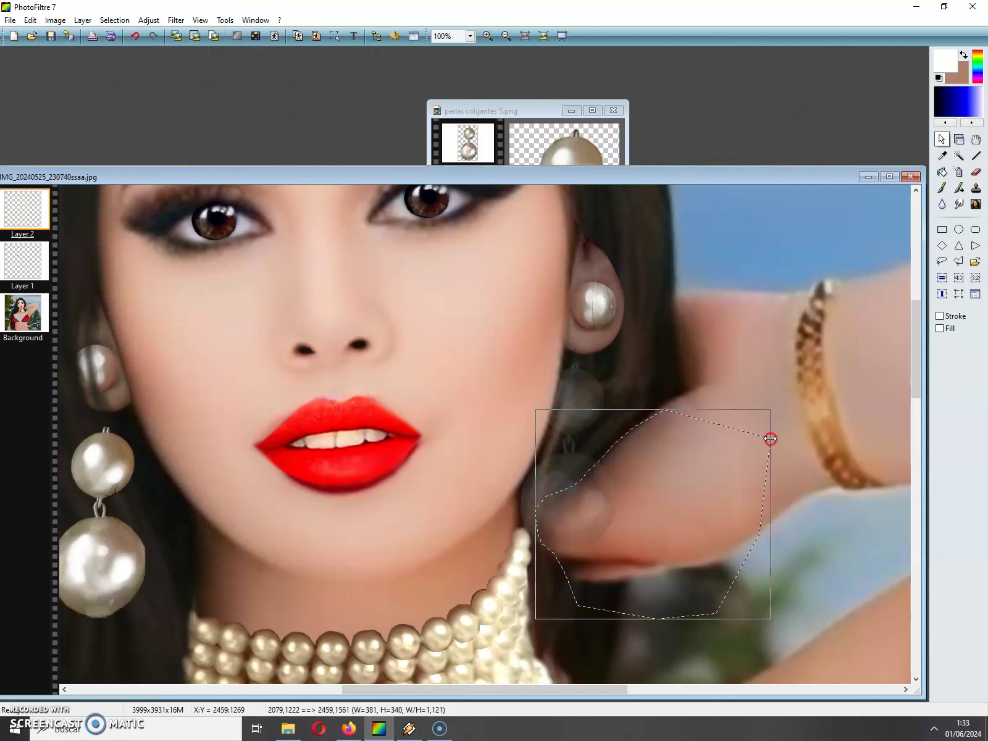
Copy the selected hand area from the background into a new layer and move that layer above both earring layers
{"action": "left_click", "coordinate": [23, 312]}
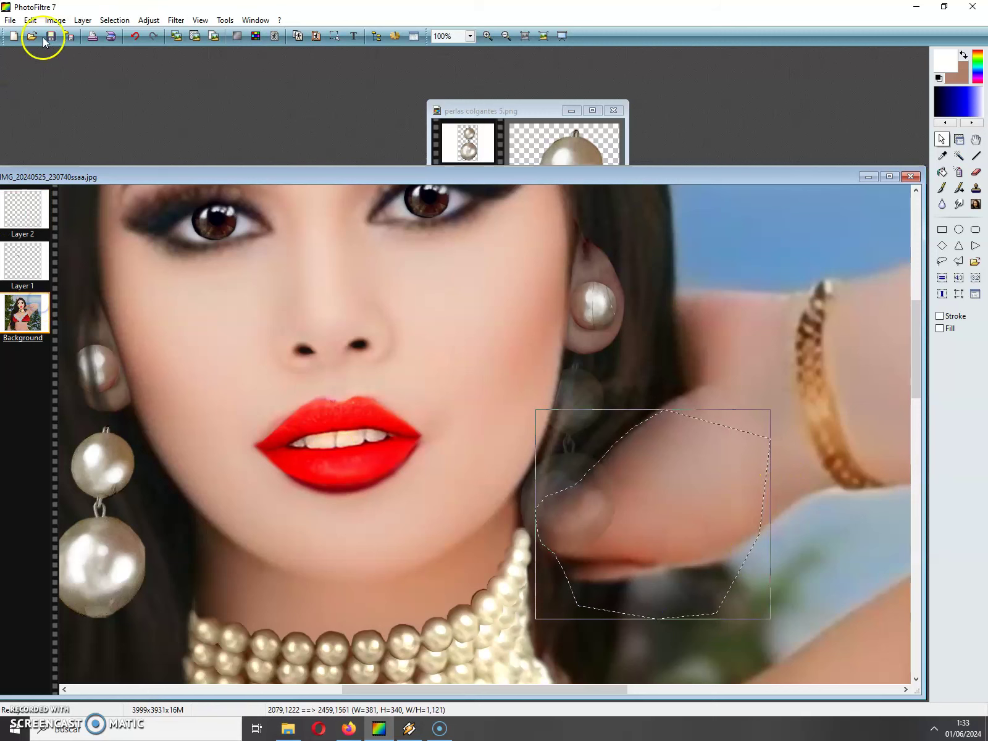
{"action": "left_click", "coordinate": [30, 20]}
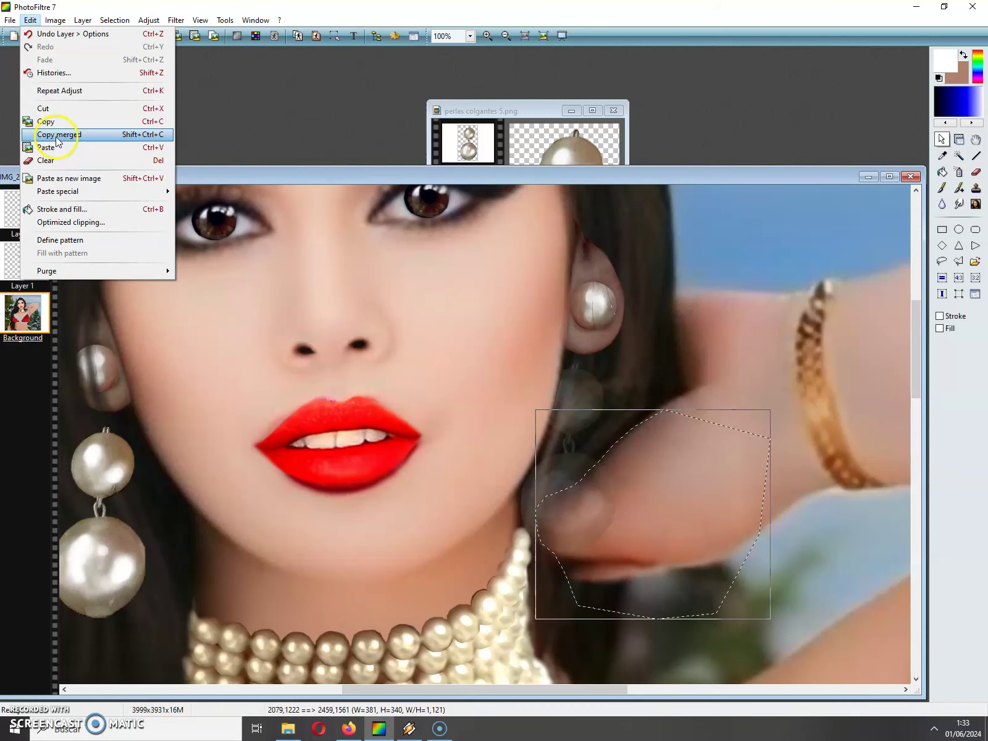
{"action": "left_click", "coordinate": [57, 121]}
{"action": "left_click", "coordinate": [31, 20]}
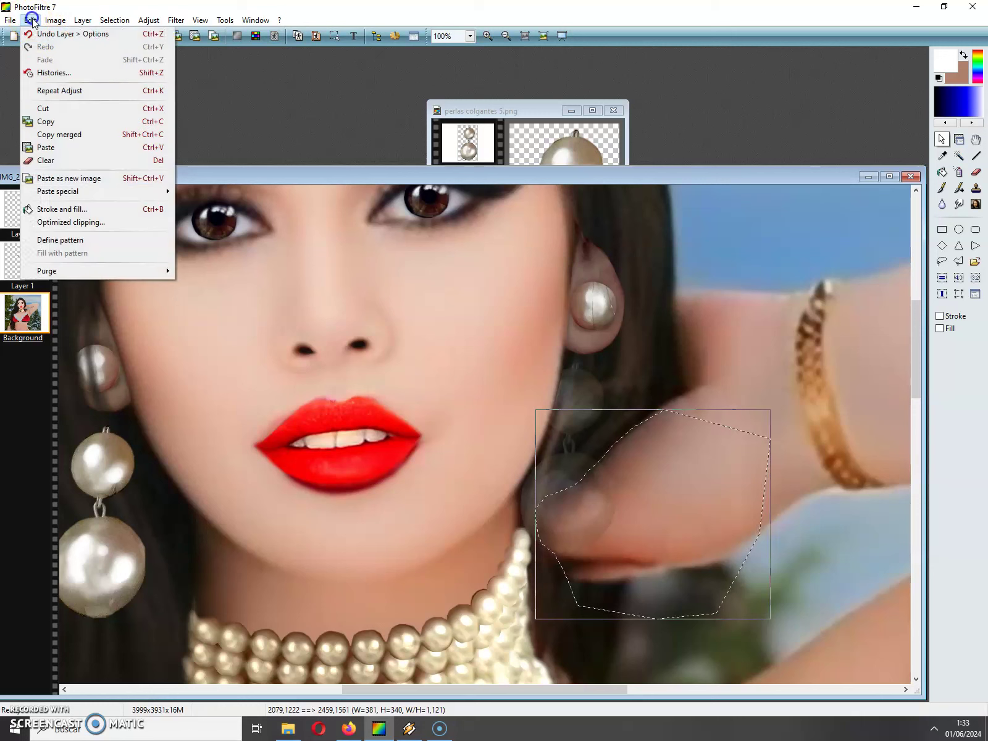
{"action": "left_click", "coordinate": [43, 148]}
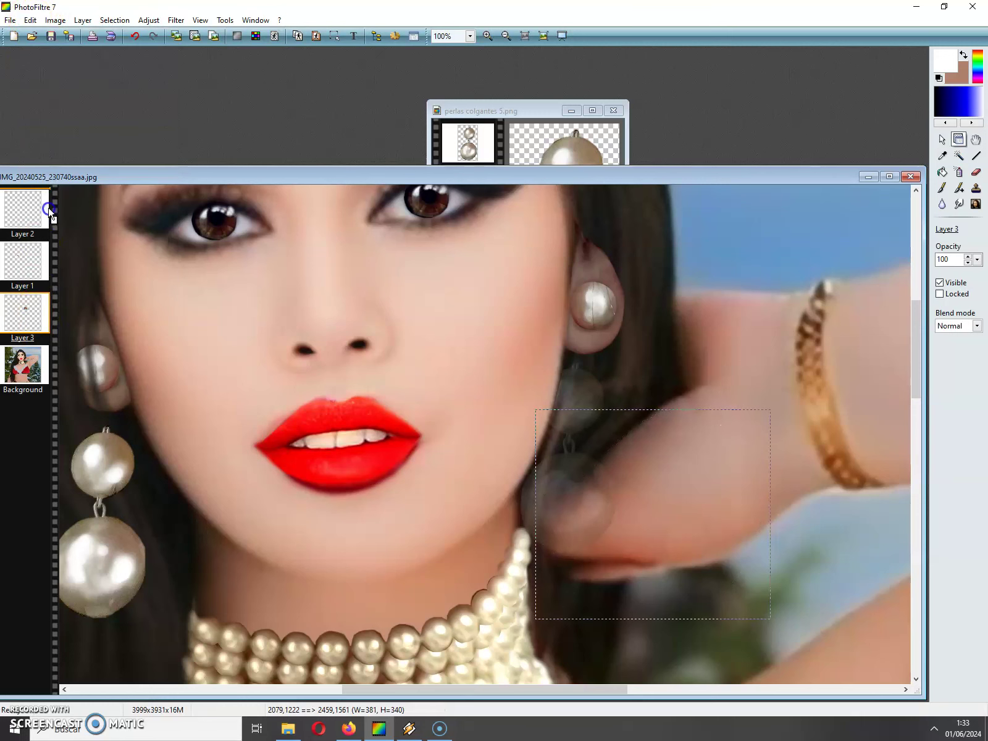
{"action": "left_click_drag", "start_coordinate": [45, 210], "coordinate": [44, 212]}
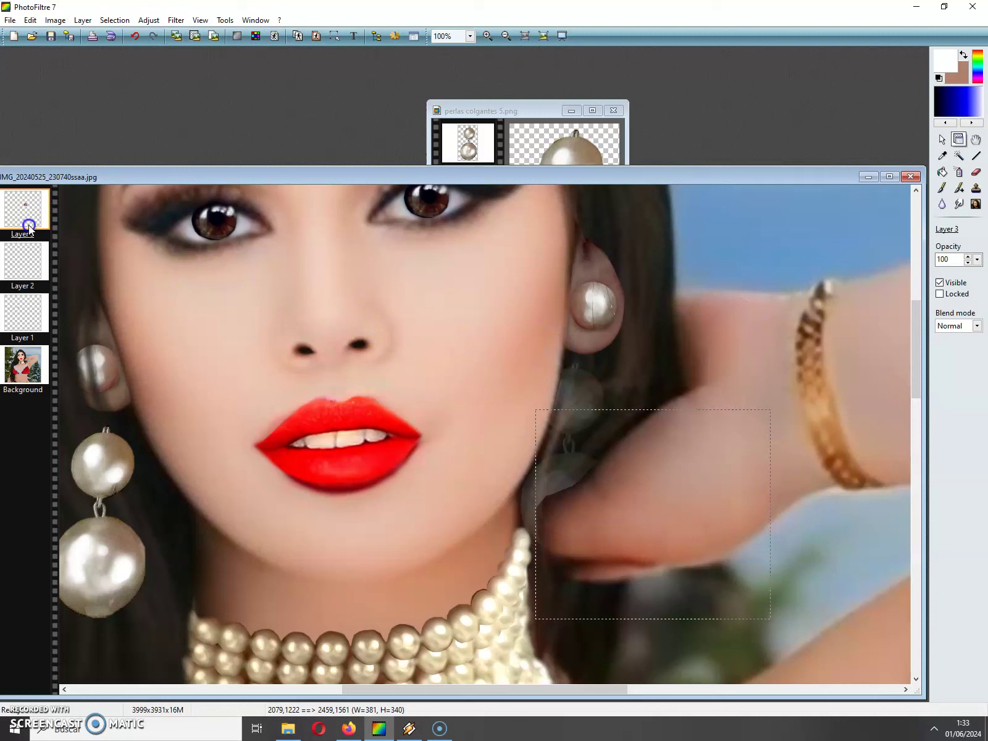
Restore the raised-arm side earring layer to 100% opacity and merge all layers
{"action": "left_click", "coordinate": [31, 258]}
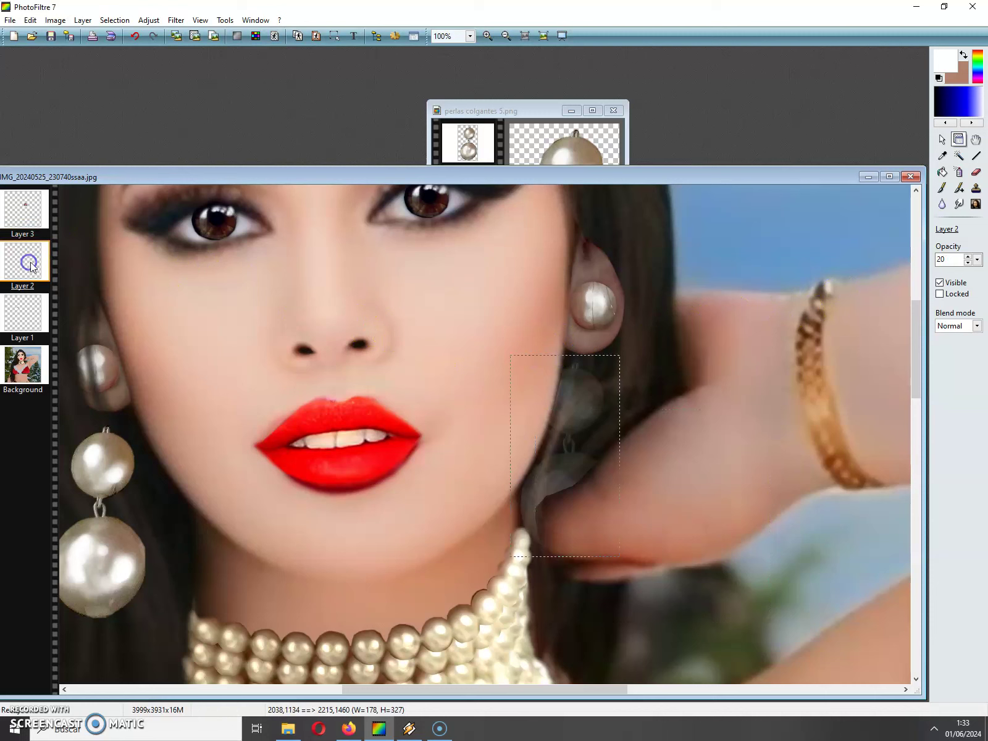
{"action": "left_click", "coordinate": [977, 259]}
{"action": "left_click", "coordinate": [967, 390]}
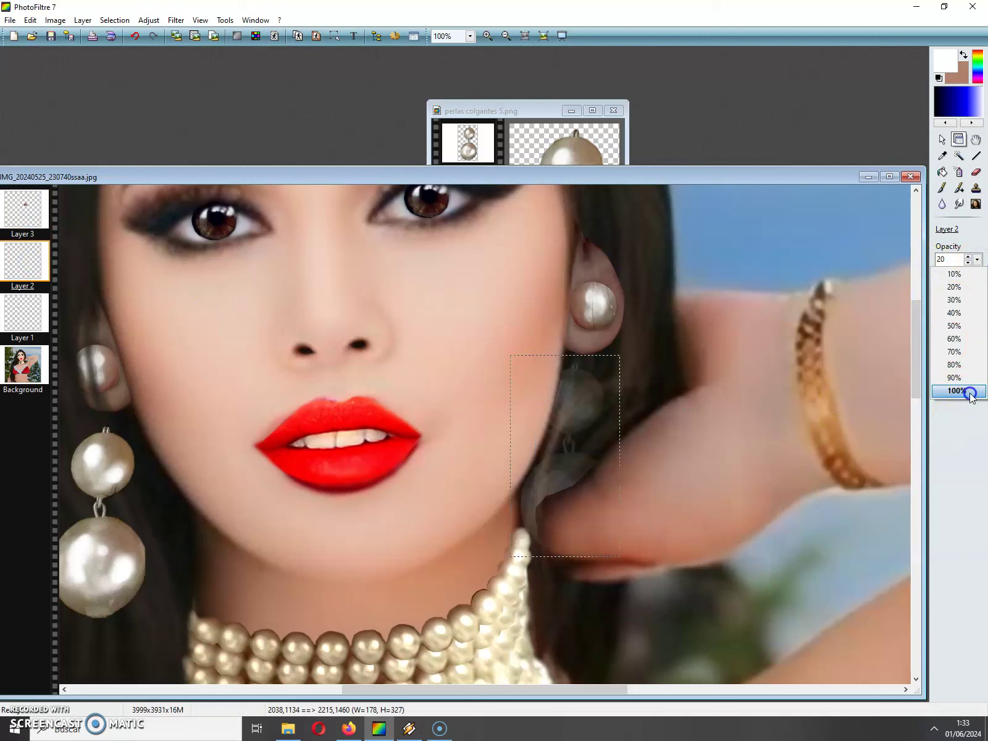
{"action": "left_click", "coordinate": [83, 21]}
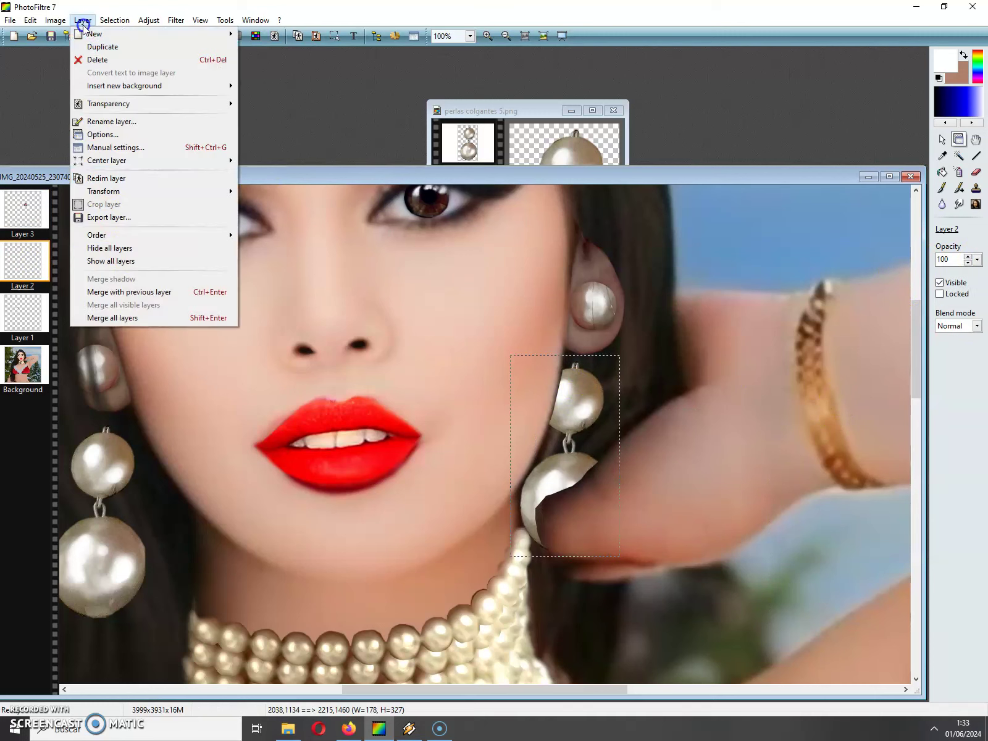
{"action": "left_click", "coordinate": [222, 318]}
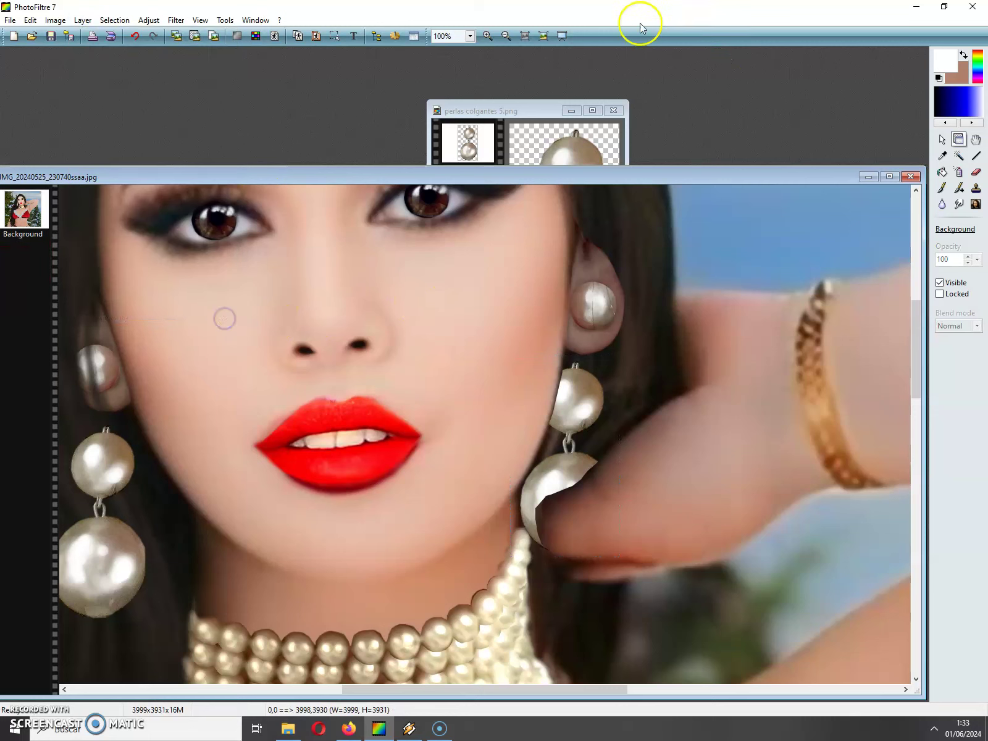
Blend the jagged hand edge over the raised-arm side's lower pearl using the Smudge tool with a radius of 50
{"action": "left_click", "coordinate": [491, 35]}
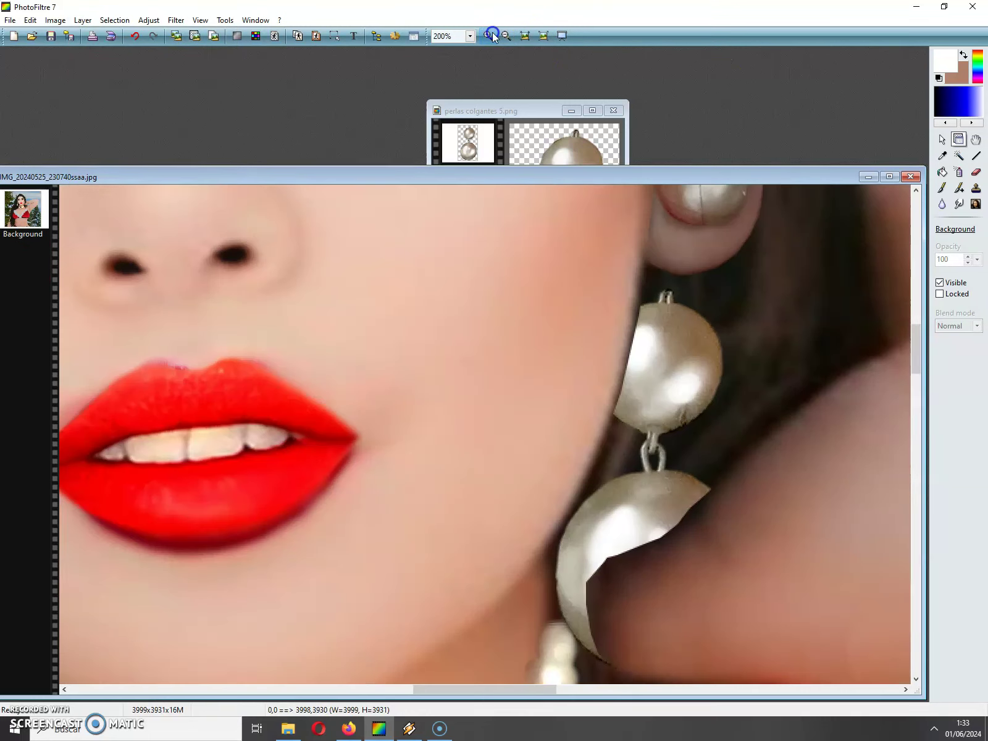
{"action": "left_click", "coordinate": [491, 35]}
{"action": "scroll", "coordinate": [919, 353], "scroll_direction": "down", "scroll_amount": 2}
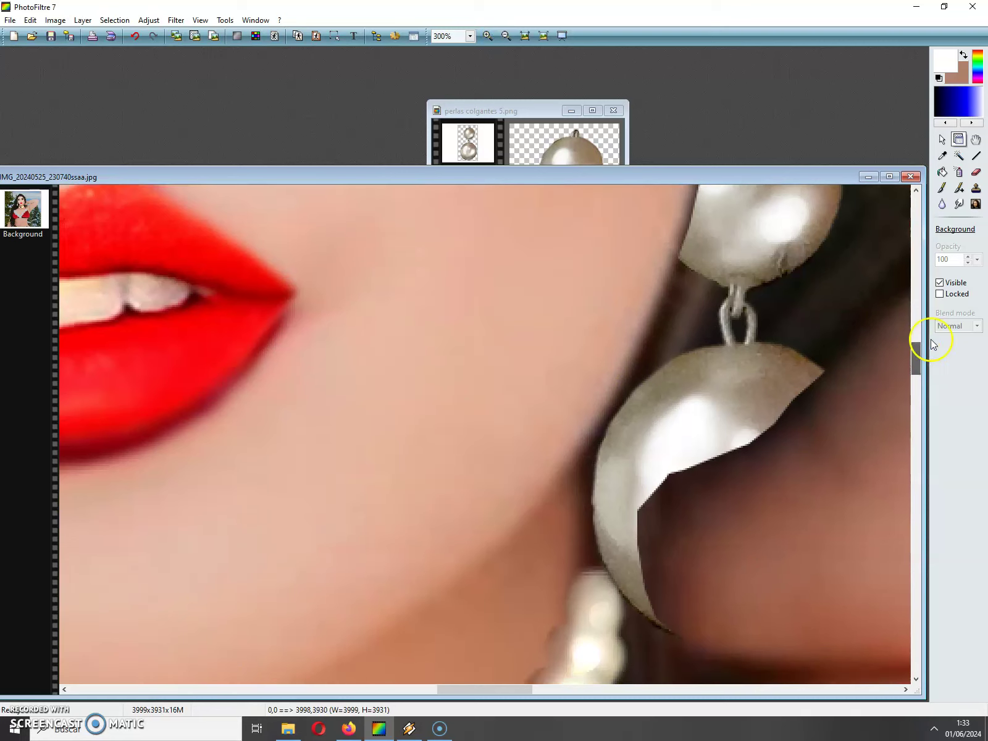
{"action": "left_click", "coordinate": [958, 204]}
{"action": "mouse_move", "coordinate": [841, 446]}
{"action": "left_mouse_down"}
{"action": "mouse_move", "coordinate": [831, 441]}
{"action": "mouse_move", "coordinate": [868, 408]}
{"action": "left_mouse_up"}
{"action": "mouse_move", "coordinate": [785, 501]}
{"action": "left_mouse_down"}
{"action": "mouse_move", "coordinate": [702, 512]}
{"action": "mouse_move", "coordinate": [688, 573]}
{"action": "mouse_move", "coordinate": [703, 575]}
{"action": "mouse_move", "coordinate": [688, 483]}
{"action": "mouse_move", "coordinate": [784, 449]}
{"action": "mouse_move", "coordinate": [873, 359]}
{"action": "mouse_move", "coordinate": [686, 423]}
{"action": "mouse_move", "coordinate": [554, 535]}
{"action": "mouse_move", "coordinate": [571, 513]}
{"action": "mouse_move", "coordinate": [584, 457]}
{"action": "left_mouse_up"}
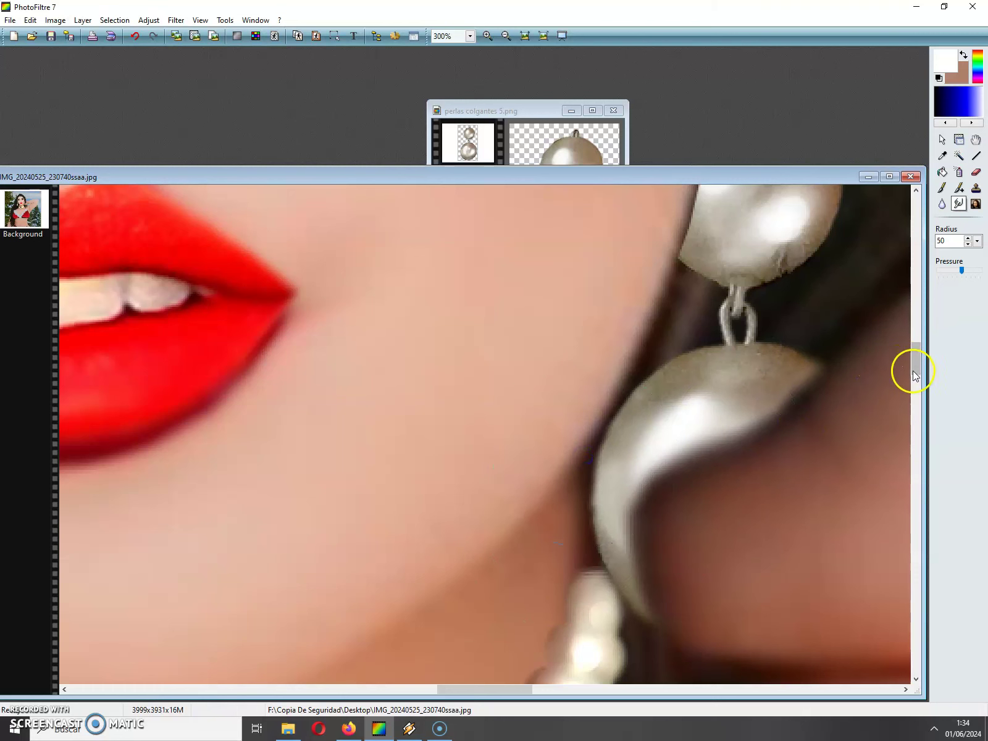
Smudge the hair beneath the hand and the side of the pearl choker to soften their rough spots
{"action": "left_click_drag", "start_coordinate": [917, 355], "coordinate": [918, 378]}
{"action": "left_click", "coordinate": [726, 514]}
{"action": "left_click", "coordinate": [784, 544]}
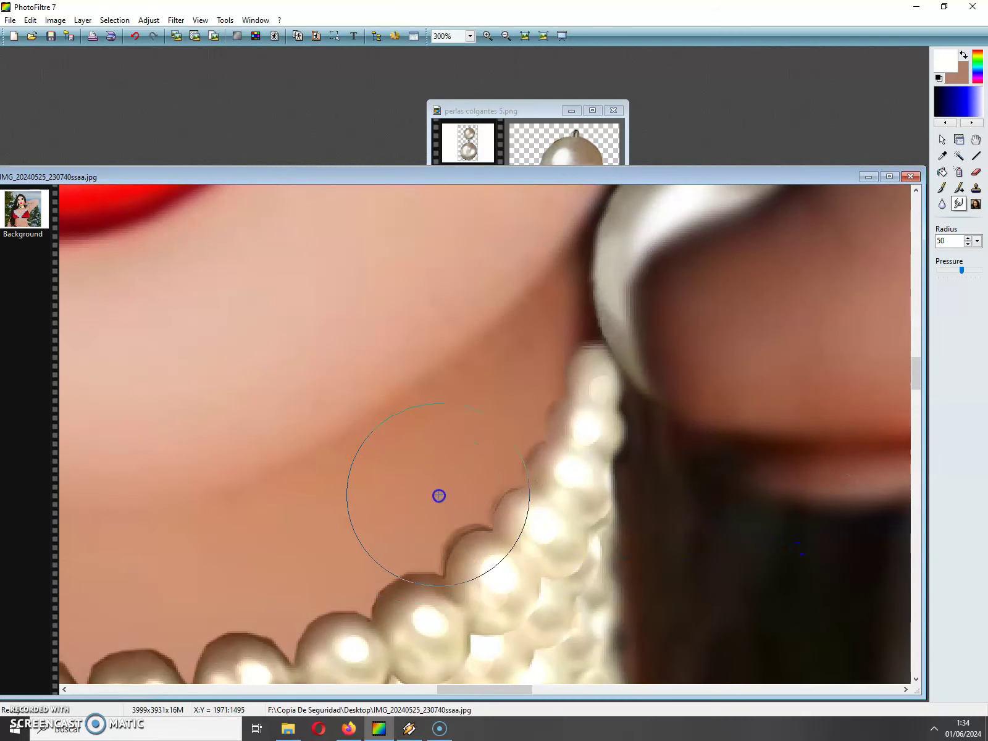
{"action": "left_click", "coordinate": [567, 652]}
{"action": "left_click", "coordinate": [566, 653]}
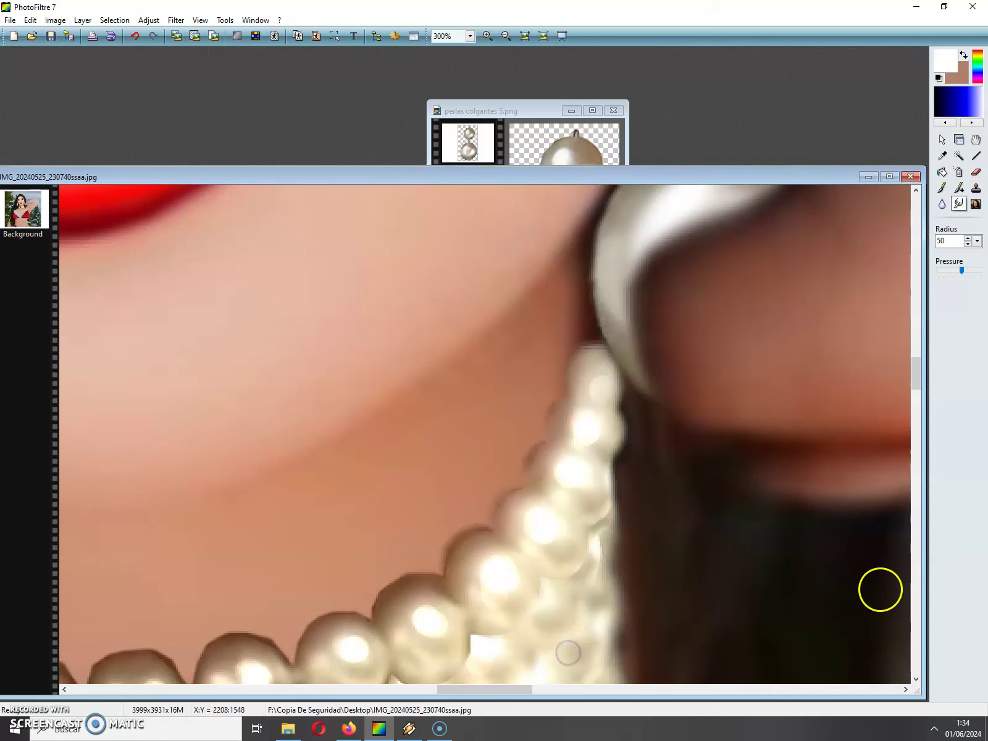
{"action": "left_click_drag", "start_coordinate": [914, 385], "coordinate": [912, 407]}
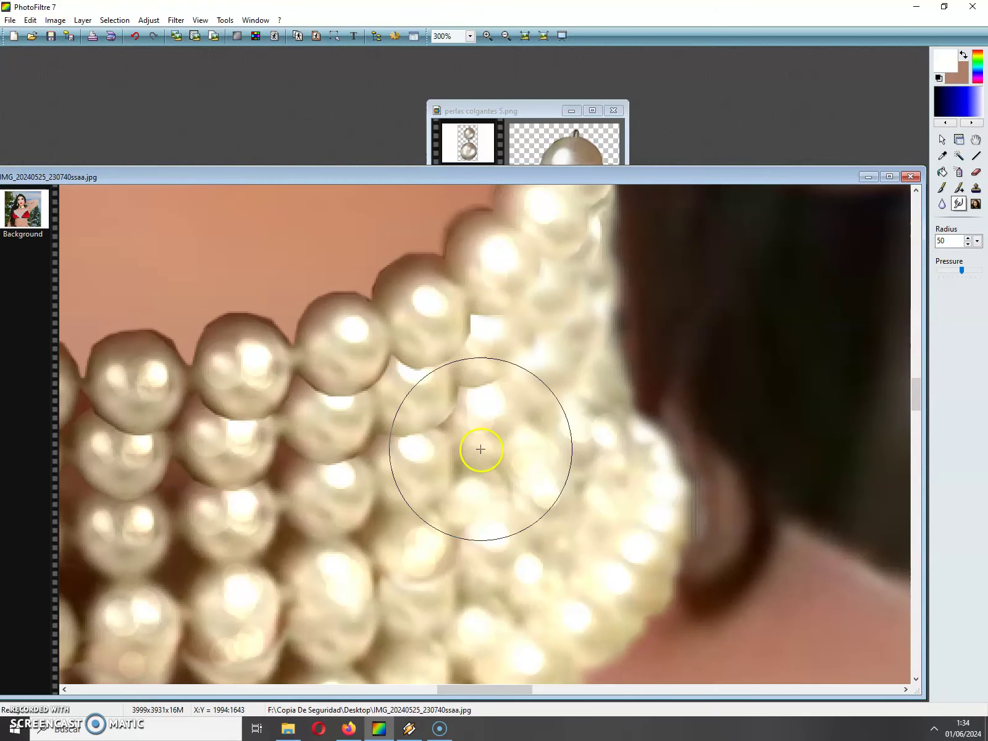
{"action": "left_click", "coordinate": [480, 450]}
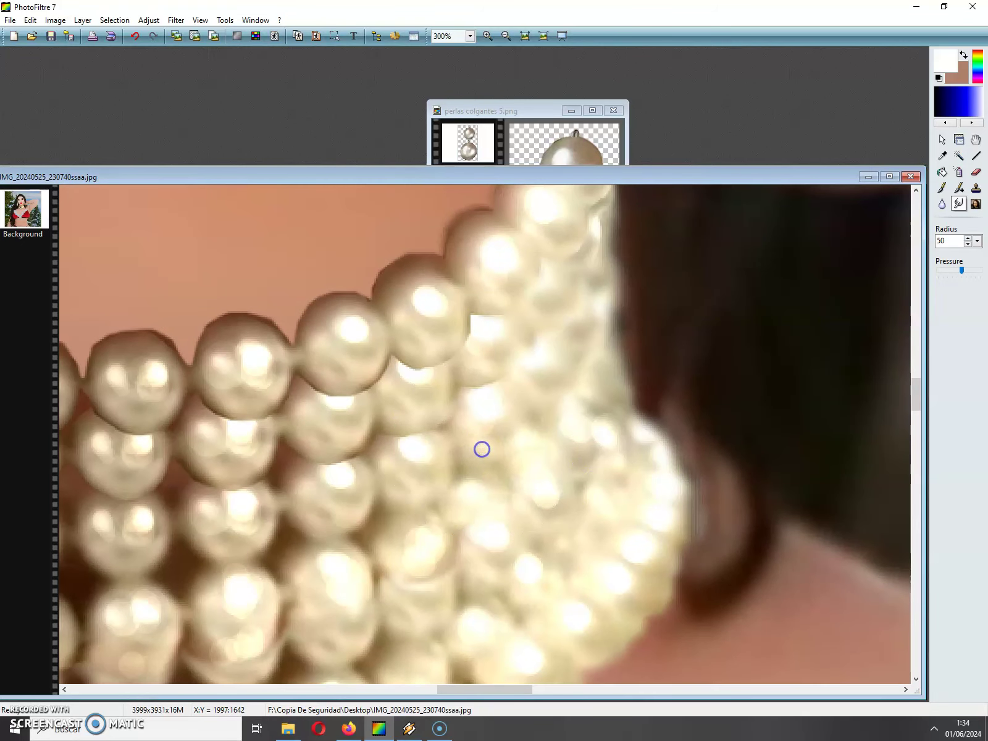
Smudge the hair lock beside the choker's lower edge on the raised-arm side, undoing the last stroke before retouching it again
{"action": "left_click", "coordinate": [730, 522]}
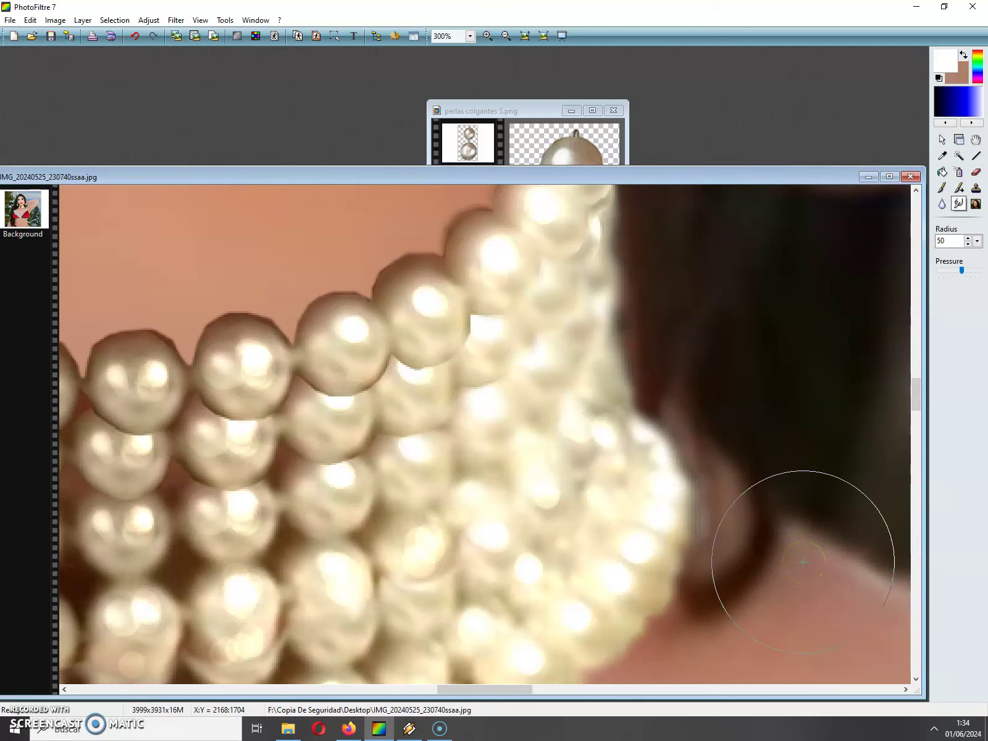
{"action": "left_click_drag", "start_coordinate": [803, 562], "coordinate": [788, 564]}
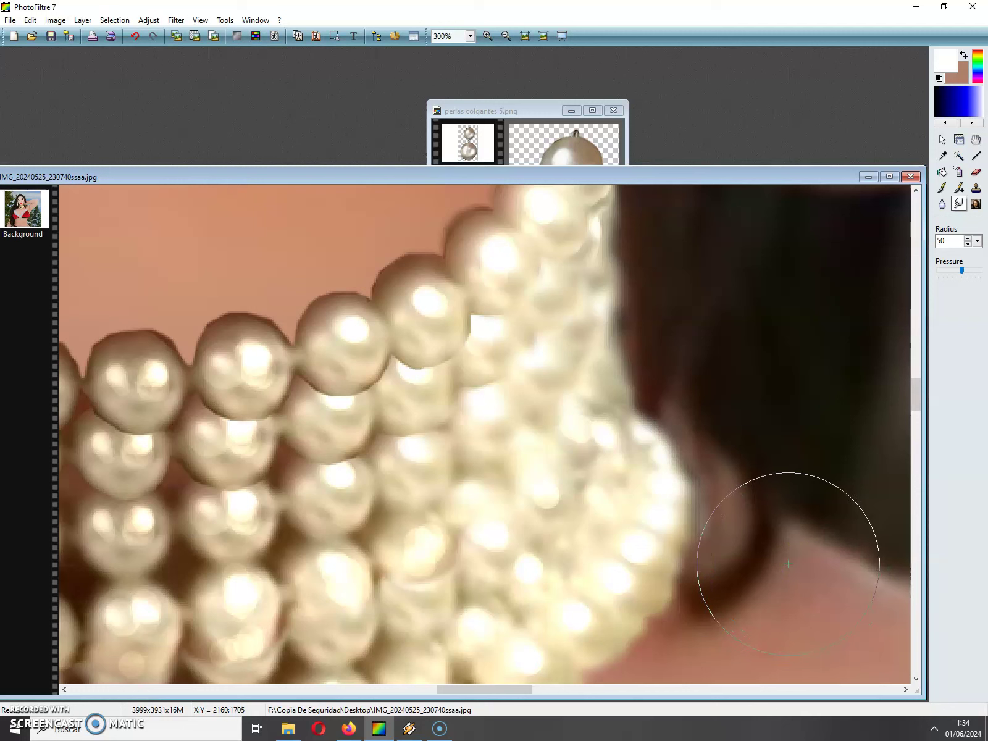
{"action": "left_click_drag", "start_coordinate": [788, 564], "coordinate": [782, 564]}
{"action": "key", "text": "ctrl+z"}
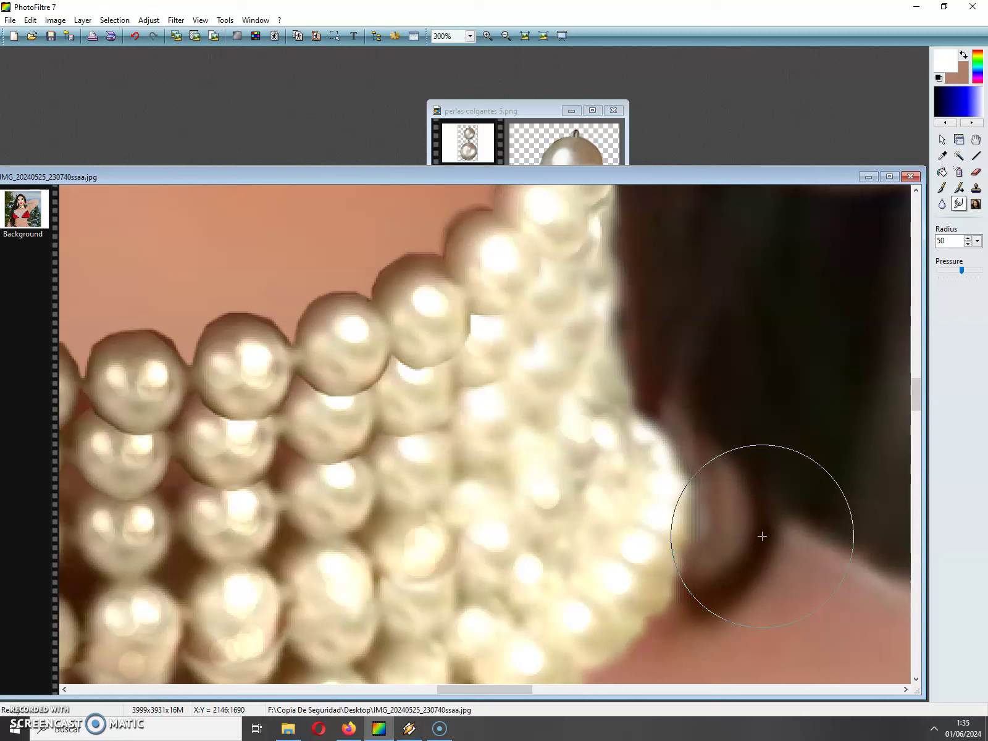
{"action": "mouse_move", "coordinate": [762, 536]}
{"action": "left_mouse_down"}
{"action": "mouse_move", "coordinate": [656, 679]}
{"action": "mouse_move", "coordinate": [267, 533]}
{"action": "mouse_move", "coordinate": [146, 323]}
{"action": "mouse_move", "coordinate": [270, 322]}
{"action": "left_mouse_up"}
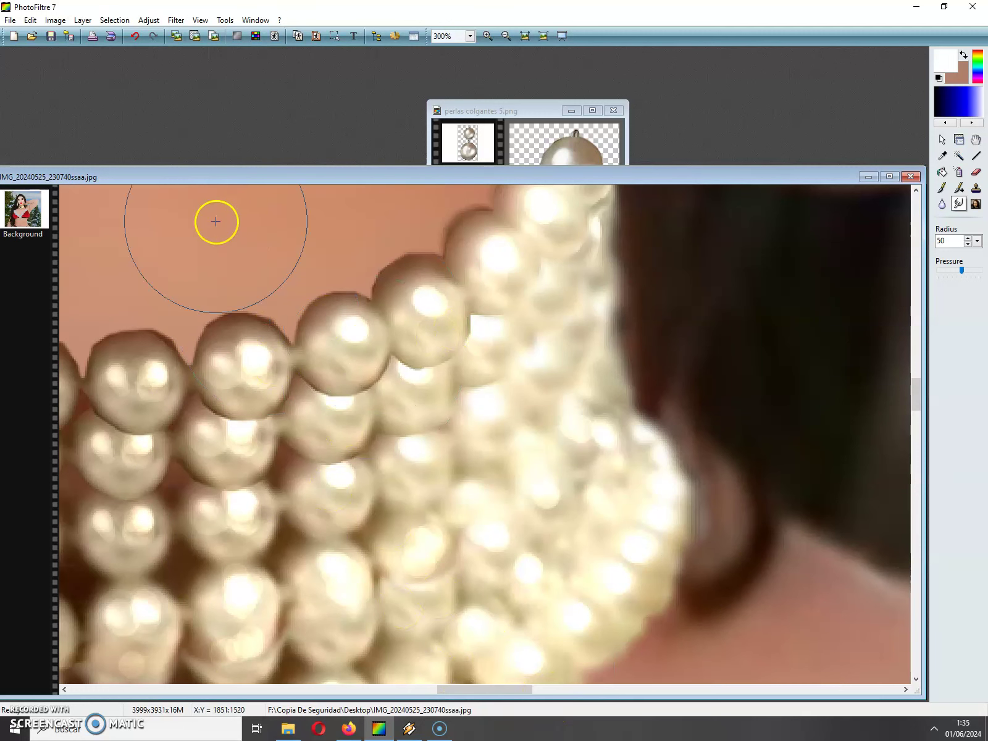
Close the perlas colgantes 5.png image without saving its changes and maximize the portrait window
{"action": "left_click", "coordinate": [505, 36]}
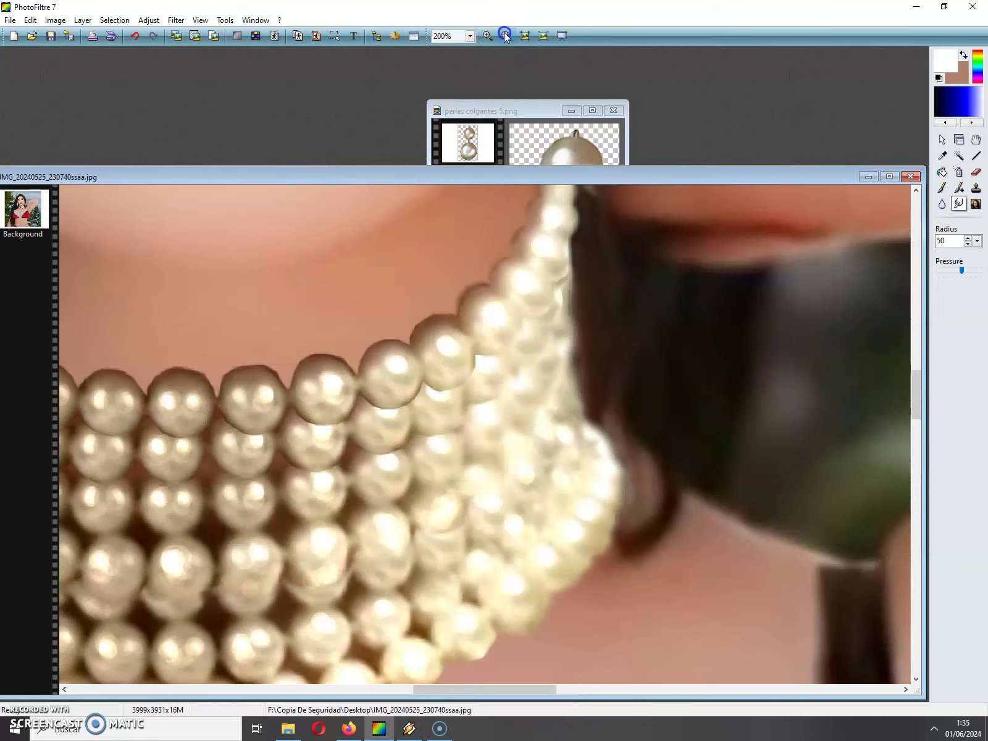
{"action": "left_click", "coordinate": [505, 36]}
{"action": "left_click", "coordinate": [505, 36]}
{"action": "left_click", "coordinate": [505, 36]}
{"action": "left_click", "coordinate": [505, 36]}
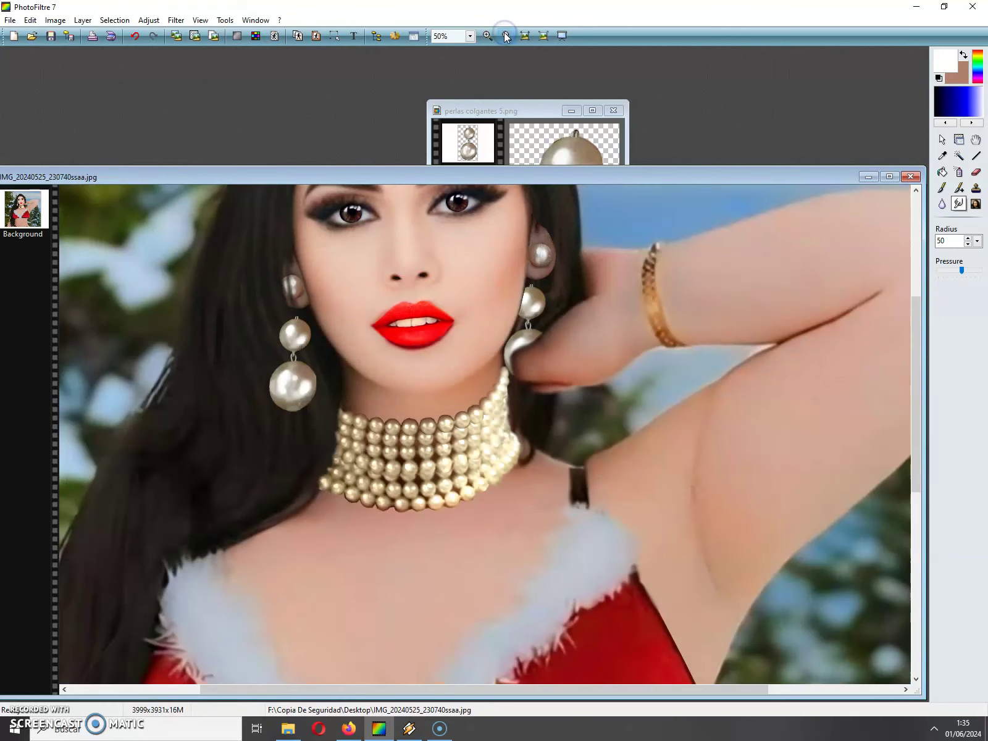
{"action": "left_click", "coordinate": [506, 36]}
{"action": "left_click", "coordinate": [505, 36]}
{"action": "left_click", "coordinate": [505, 36]}
{"action": "left_click", "coordinate": [506, 36]}
{"action": "left_click", "coordinate": [181, 364]}
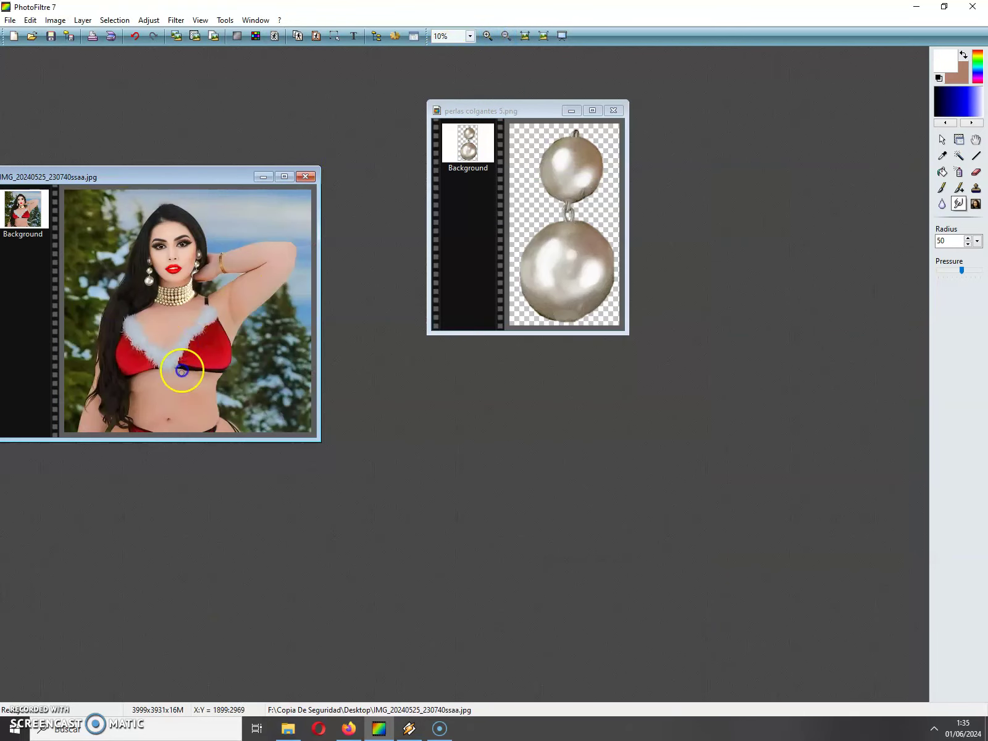
{"action": "left_click", "coordinate": [614, 113]}
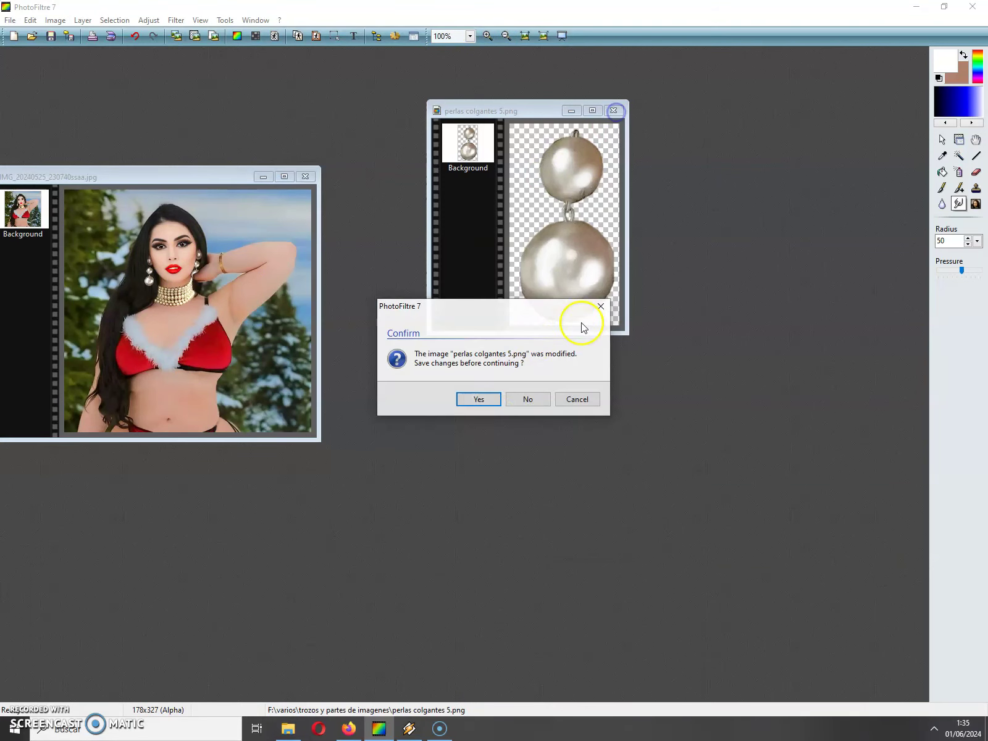
{"action": "left_click", "coordinate": [525, 400]}
{"action": "left_click", "coordinate": [285, 176]}
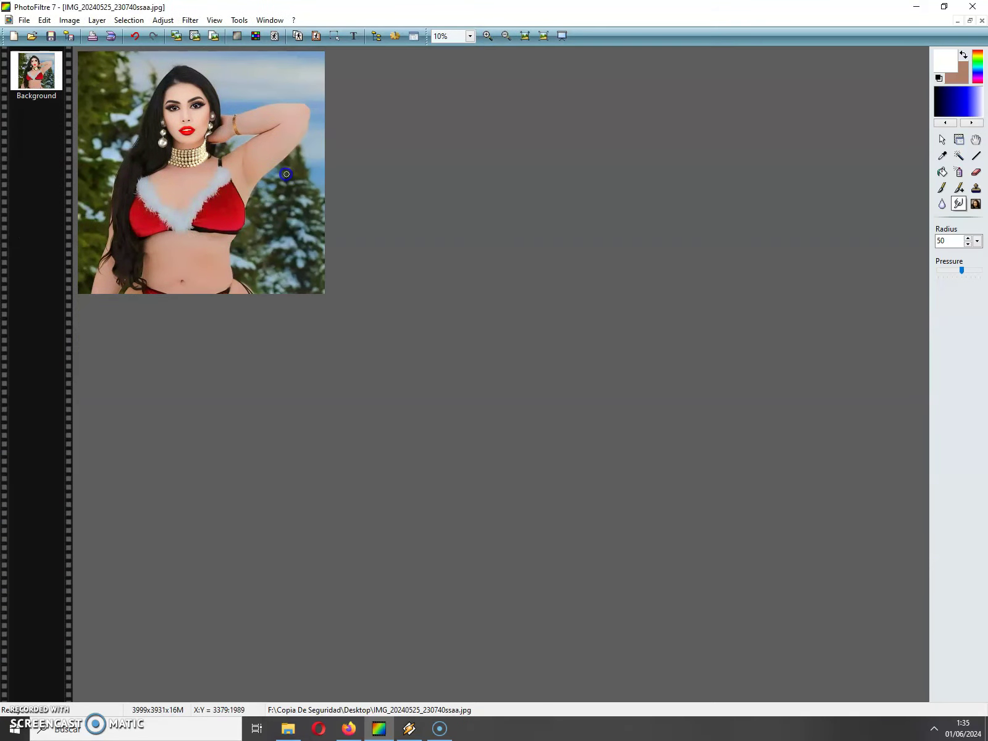
Smudge the background along the outer edge of the red top on the raised-arm side
{"action": "left_click", "coordinate": [488, 36]}
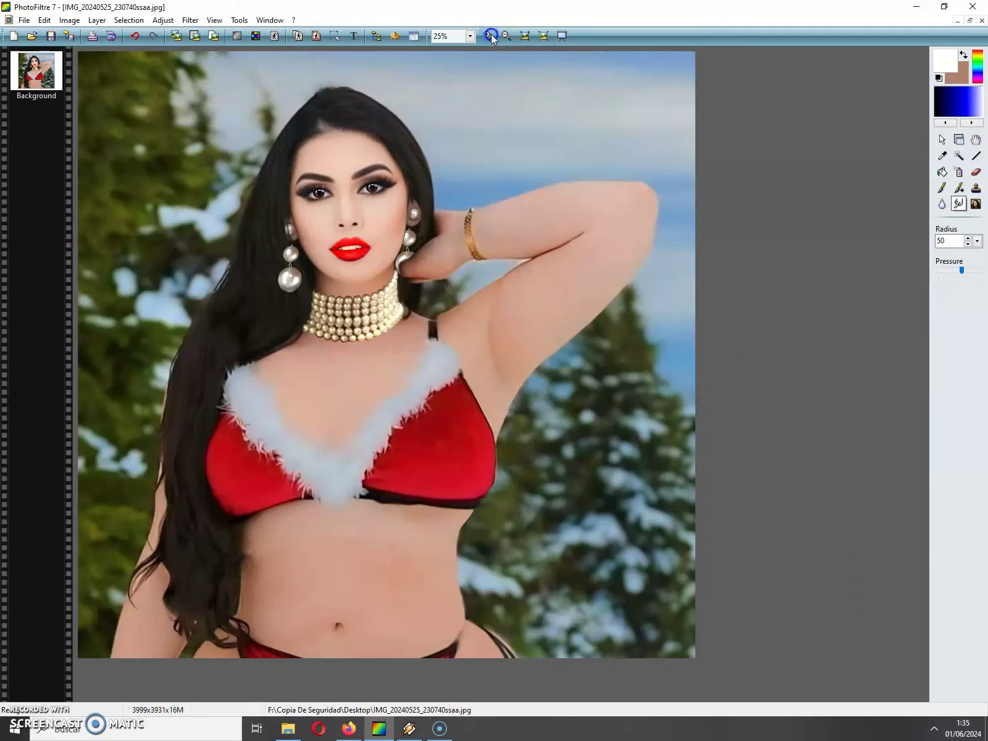
{"action": "left_click", "coordinate": [488, 36]}
{"action": "left_click", "coordinate": [487, 36]}
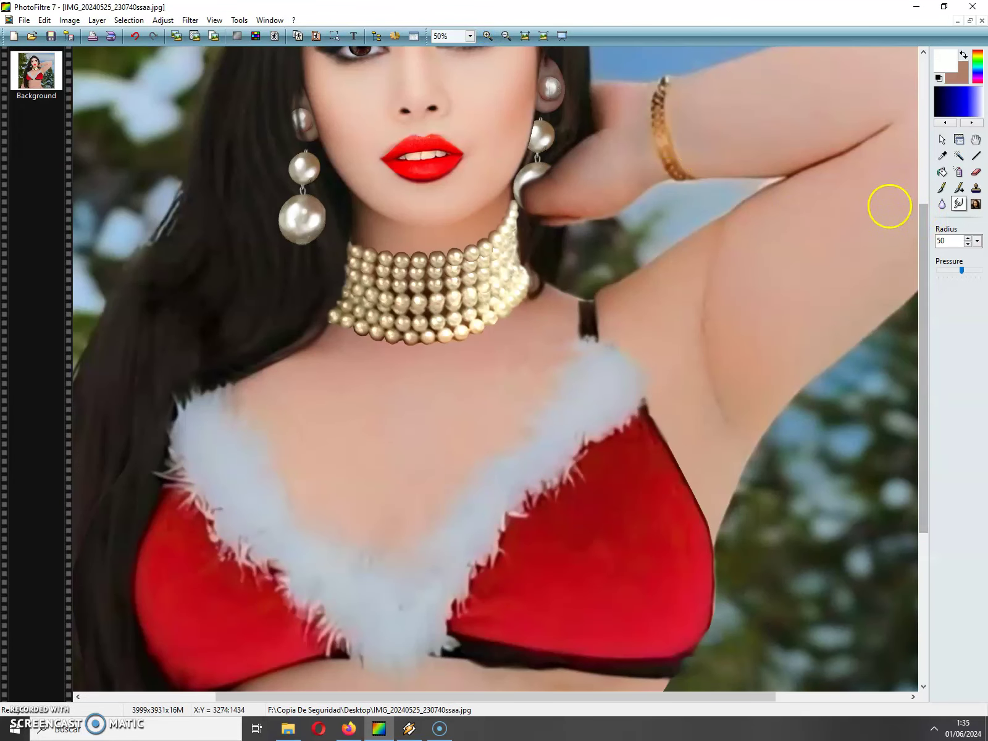
{"action": "left_click_drag", "start_coordinate": [924, 267], "coordinate": [924, 333]}
{"action": "left_click_drag", "start_coordinate": [716, 507], "coordinate": [716, 499]}
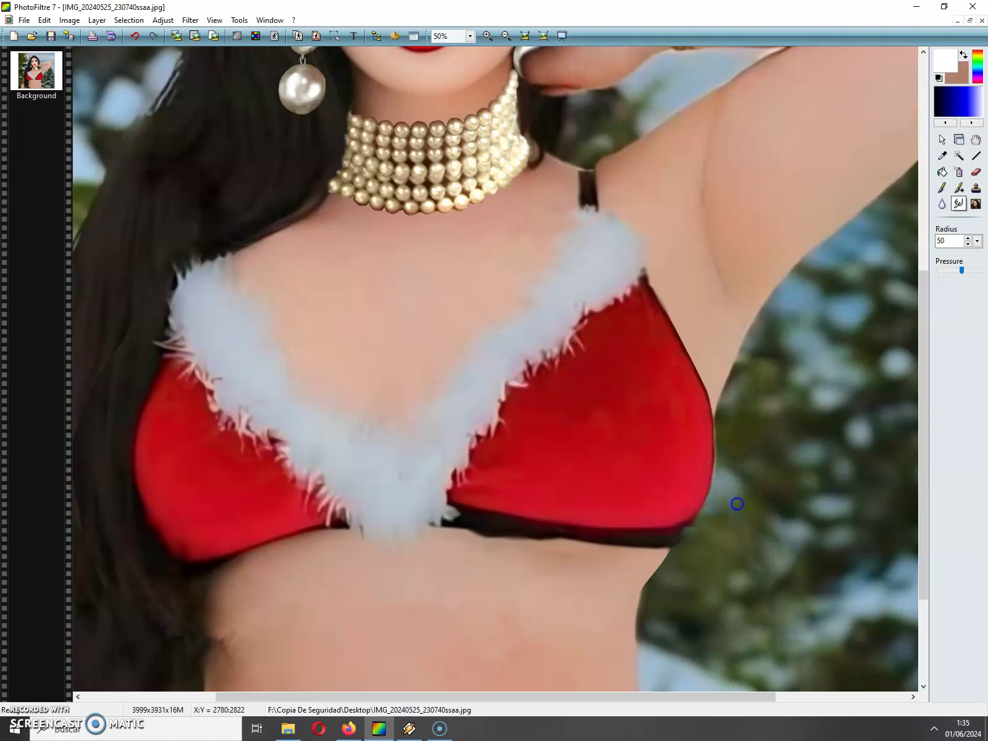
{"action": "mouse_move", "coordinate": [734, 539]}
{"action": "left_mouse_down"}
{"action": "mouse_move", "coordinate": [756, 520]}
{"action": "mouse_move", "coordinate": [752, 571]}
{"action": "mouse_move", "coordinate": [679, 611]}
{"action": "left_mouse_up"}
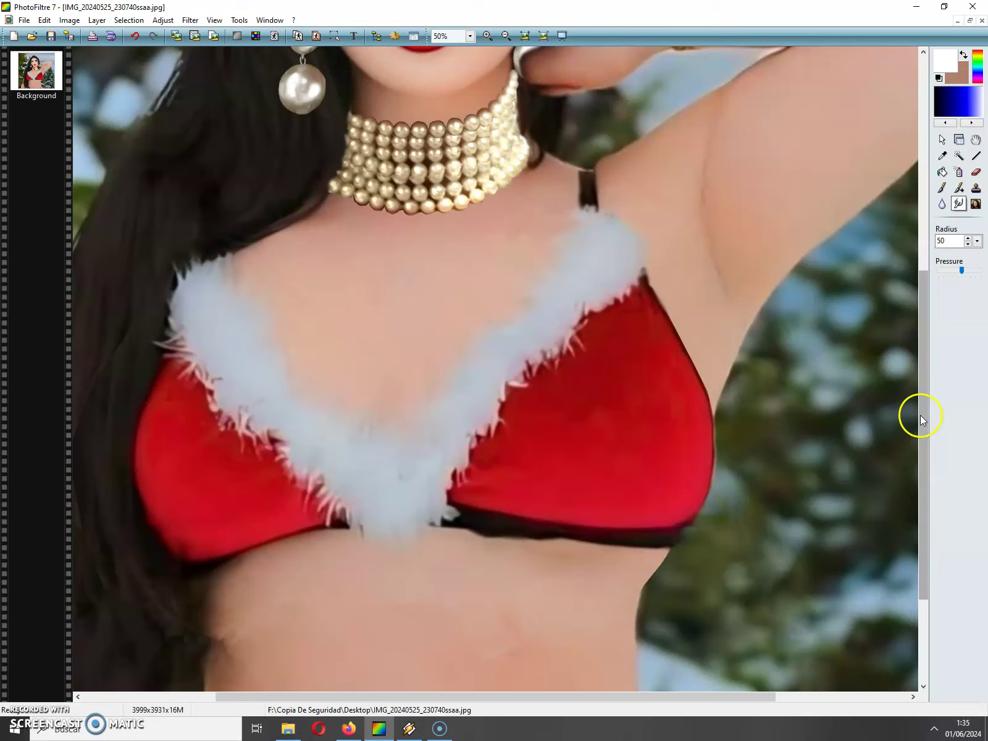
Smooth the waist contour just below the red top's black band on the raised-arm side with the Smudge tool
{"action": "scroll", "coordinate": [820, 486], "scroll_direction": "down", "scroll_amount": 1}
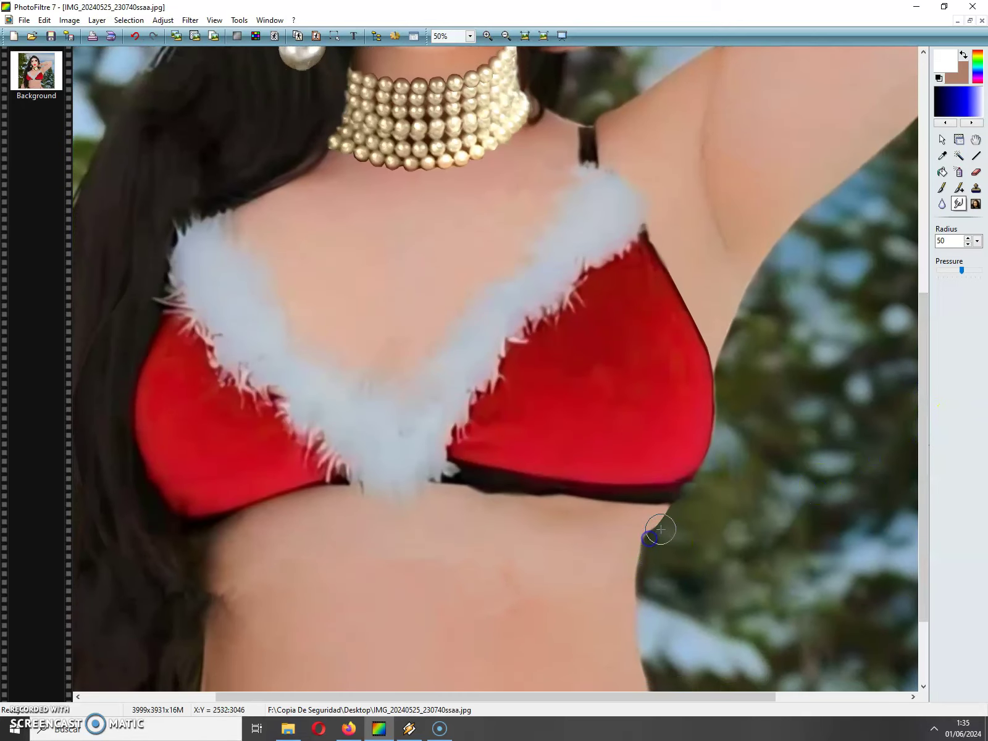
{"action": "left_click_drag", "start_coordinate": [671, 518], "coordinate": [670, 510]}
{"action": "mouse_move", "coordinate": [670, 519]}
{"action": "left_mouse_down"}
{"action": "mouse_move", "coordinate": [681, 484]}
{"action": "mouse_move", "coordinate": [645, 494]}
{"action": "left_mouse_up"}
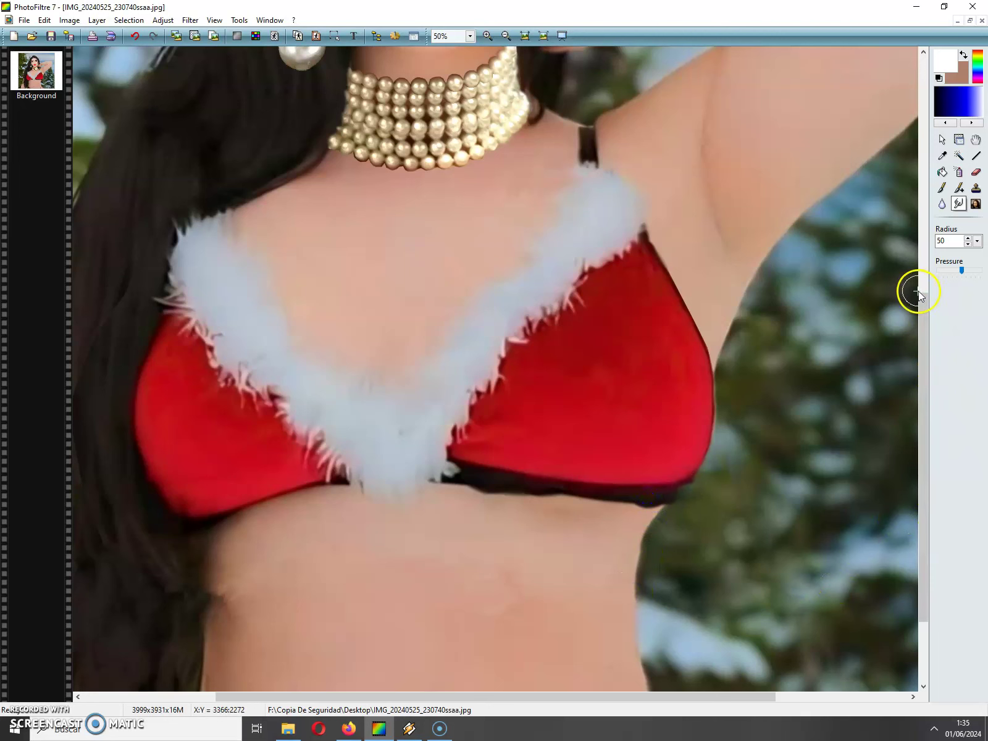
Smudge the inner ends of both eyebrows toward the skin between them to shorten and neaten them
{"action": "mouse_move", "coordinate": [922, 313]}
{"action": "left_mouse_down"}
{"action": "mouse_move", "coordinate": [959, 207]}
{"action": "mouse_move", "coordinate": [920, 148]}
{"action": "mouse_move", "coordinate": [768, 105]}
{"action": "left_mouse_up"}
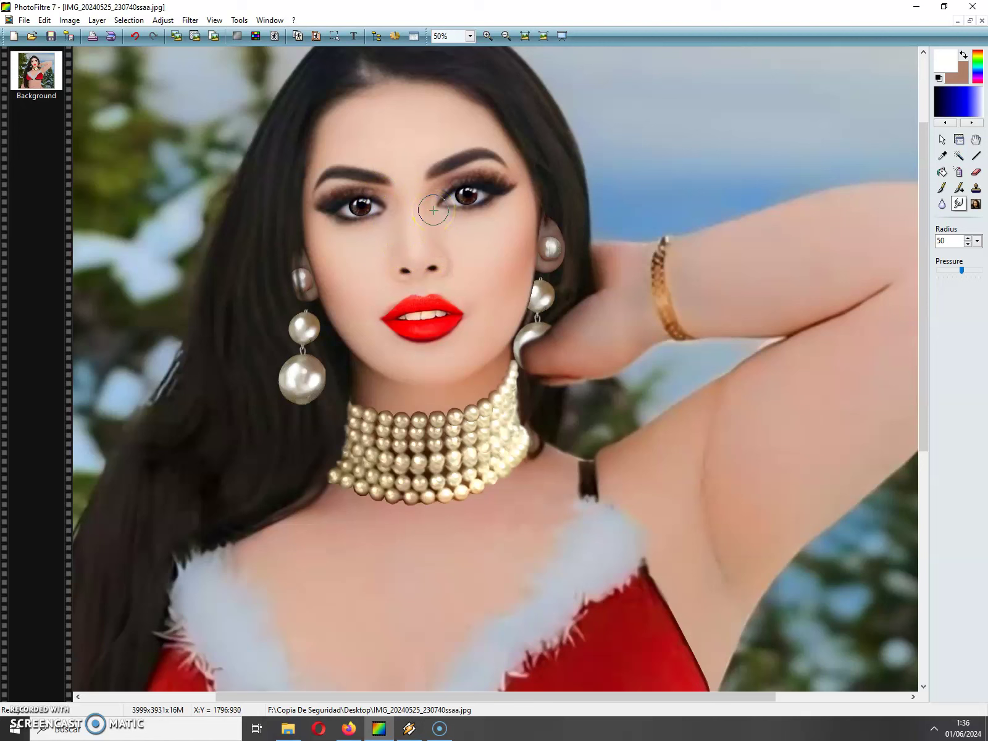
{"action": "mouse_move", "coordinate": [436, 211]}
{"action": "left_mouse_down"}
{"action": "mouse_move", "coordinate": [415, 230]}
{"action": "mouse_move", "coordinate": [356, 246]}
{"action": "mouse_move", "coordinate": [361, 169]}
{"action": "mouse_move", "coordinate": [401, 183]}
{"action": "left_mouse_up"}
{"action": "left_click_drag", "start_coordinate": [393, 168], "coordinate": [385, 188]}
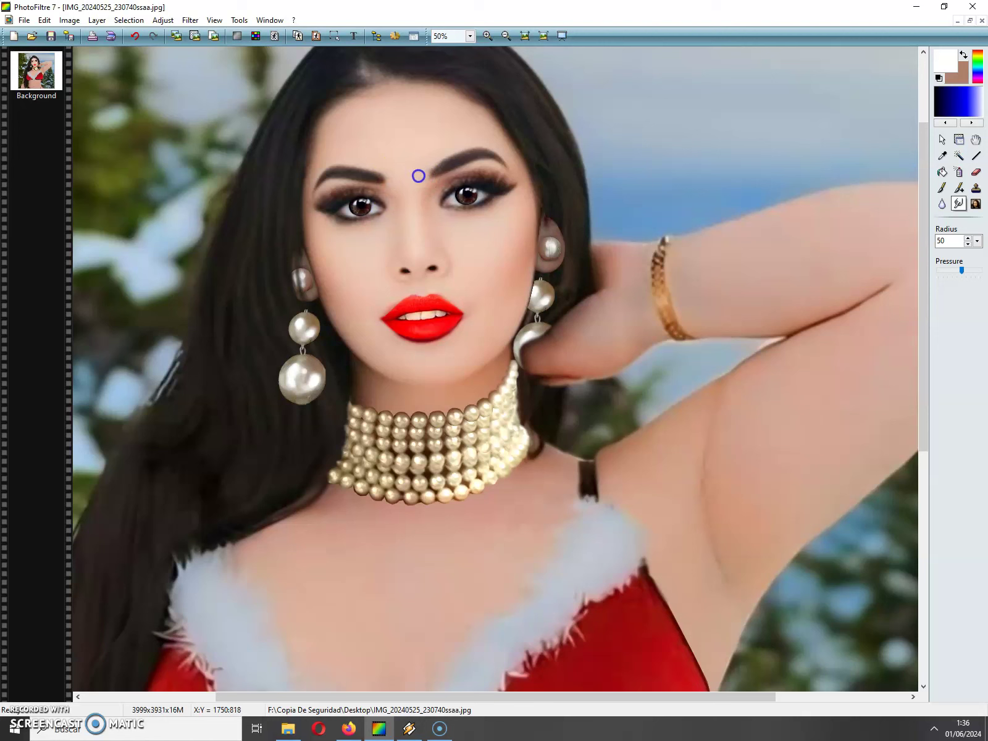
{"action": "mouse_move", "coordinate": [420, 174]}
{"action": "left_mouse_down"}
{"action": "mouse_move", "coordinate": [424, 163]}
{"action": "mouse_move", "coordinate": [421, 177]}
{"action": "mouse_move", "coordinate": [426, 167]}
{"action": "mouse_move", "coordinate": [388, 161]}
{"action": "mouse_move", "coordinate": [452, 162]}
{"action": "mouse_move", "coordinate": [434, 165]}
{"action": "mouse_move", "coordinate": [410, 199]}
{"action": "left_mouse_up"}
{"action": "left_click", "coordinate": [428, 164]}
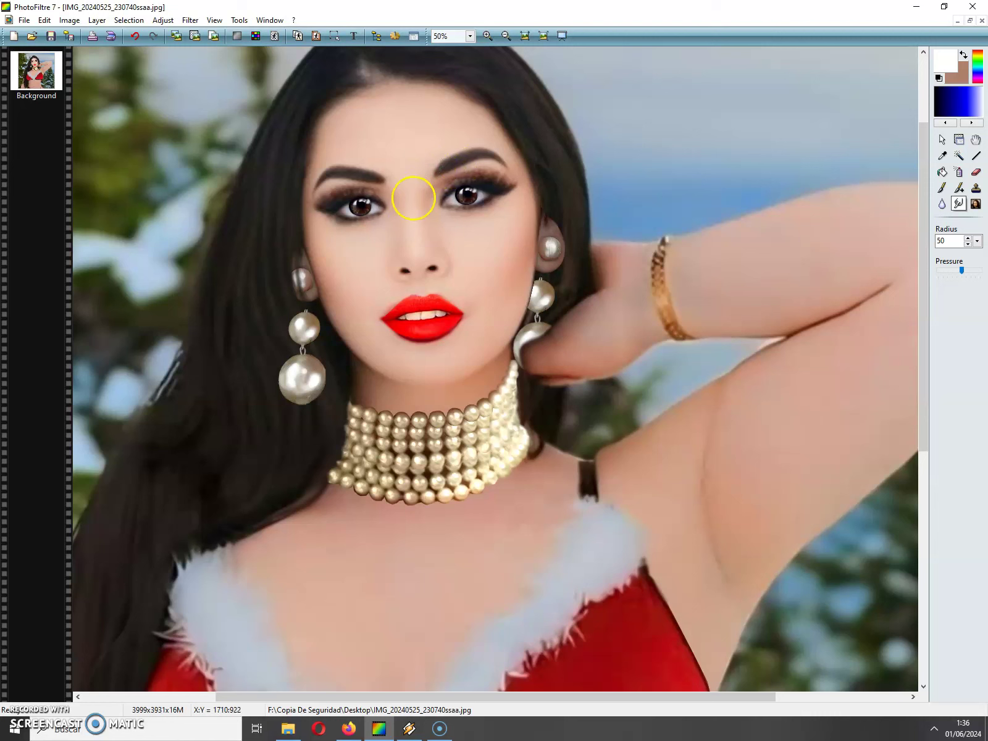